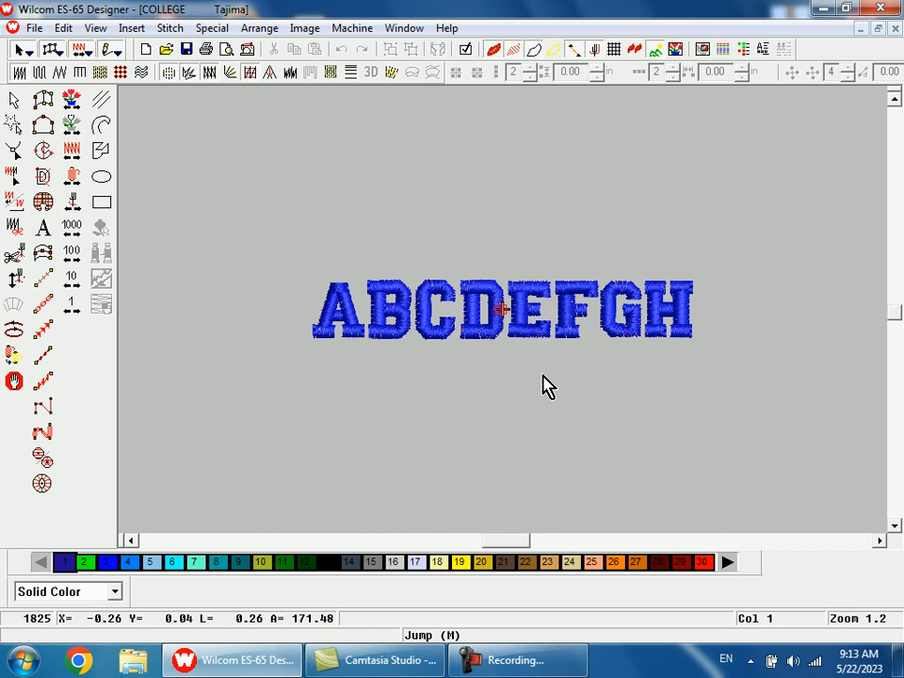
# Step: Add the lettering IJKLMNOPQRS in the COLLEGE alphabet, 0.15 in high and centre-justified, on a straight baseline below ABCDEFGH
pyautogui.doubleClick(545, 377)
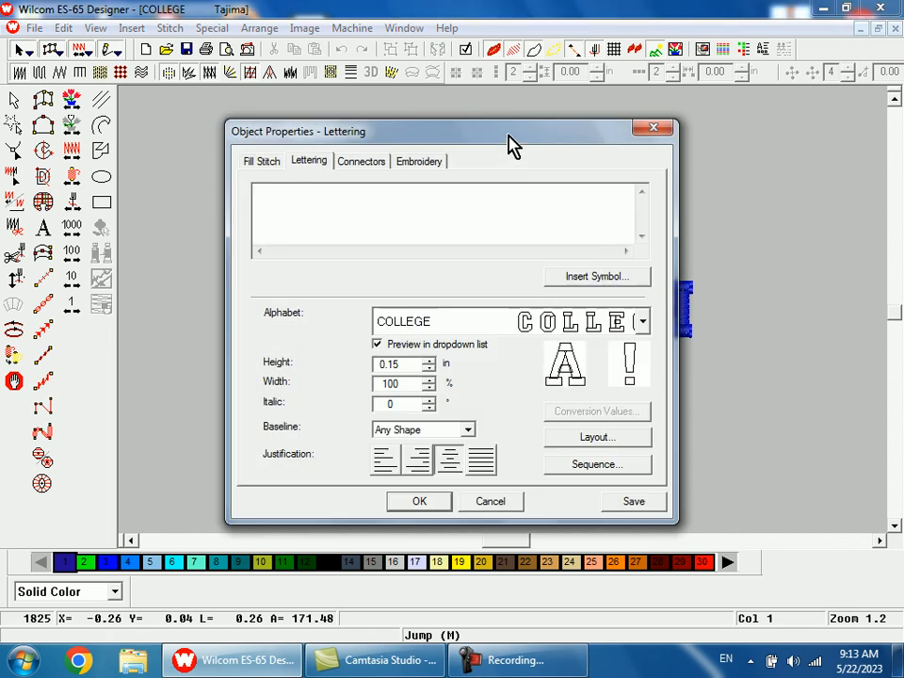
pyautogui.moveTo(512, 150); pyautogui.dragTo(623, 411)
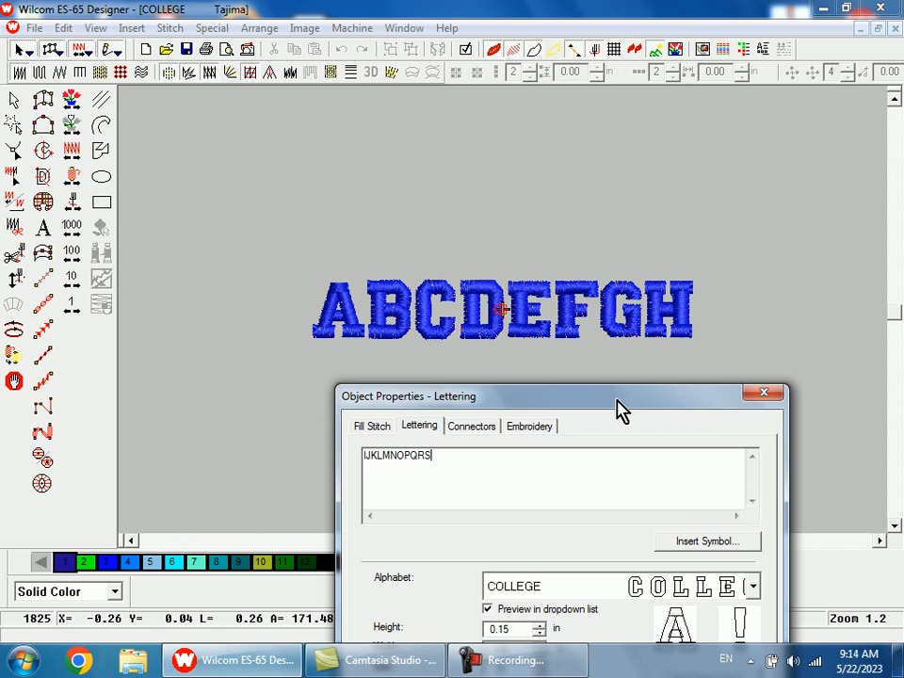
pyautogui.moveTo(621, 410); pyautogui.dragTo(539, 177)
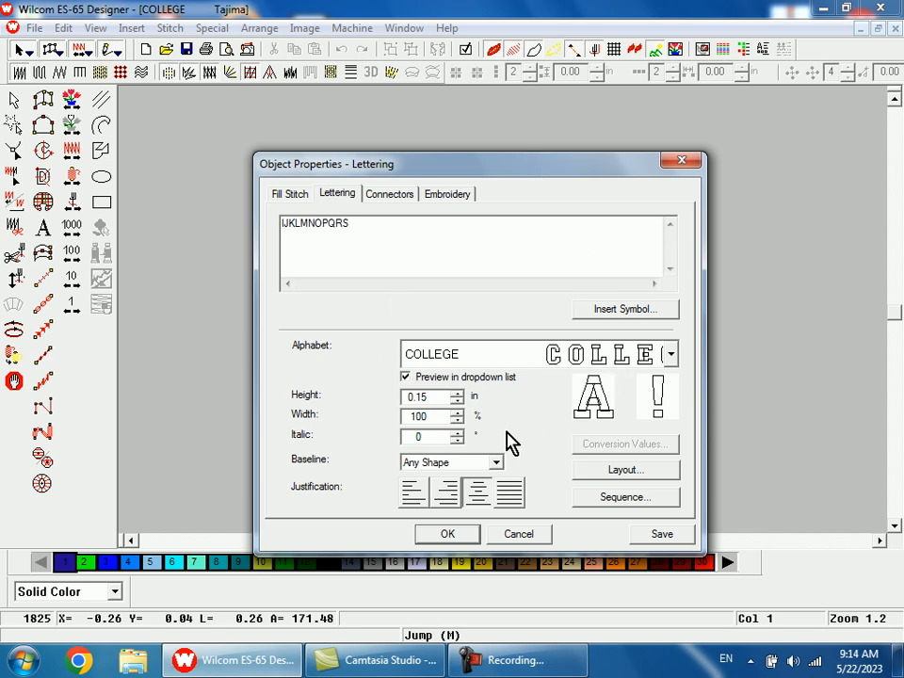
pyautogui.click(448, 534)
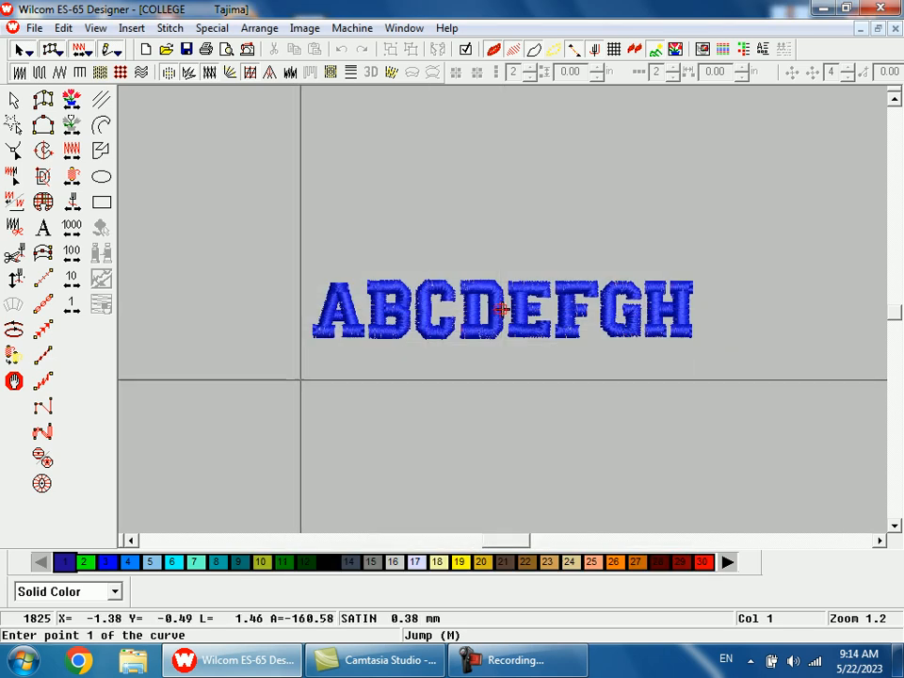
pyautogui.click(313, 385)
pyautogui.click(693, 385)
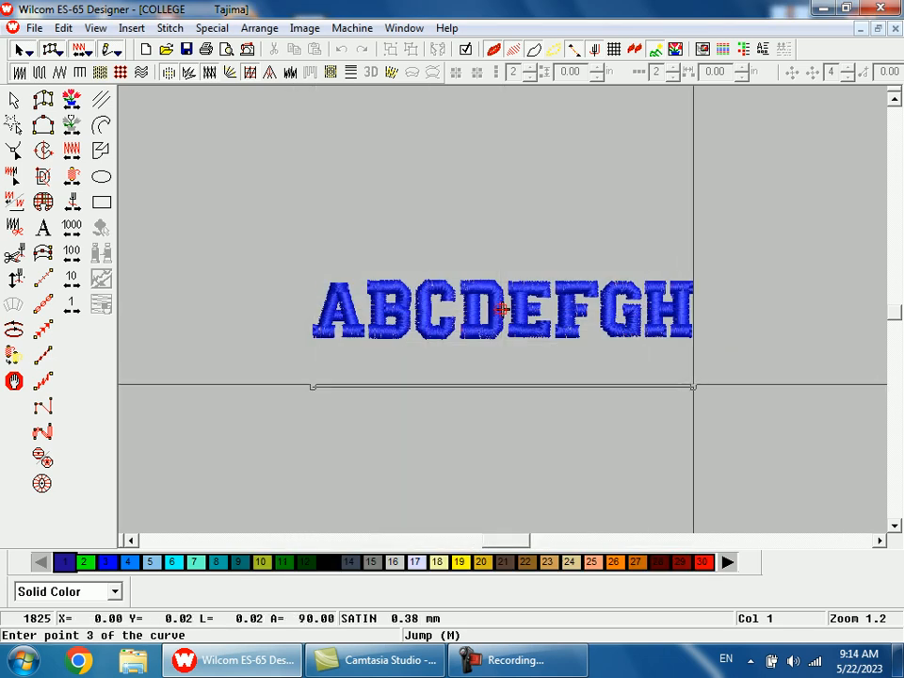
pyautogui.press('Return')
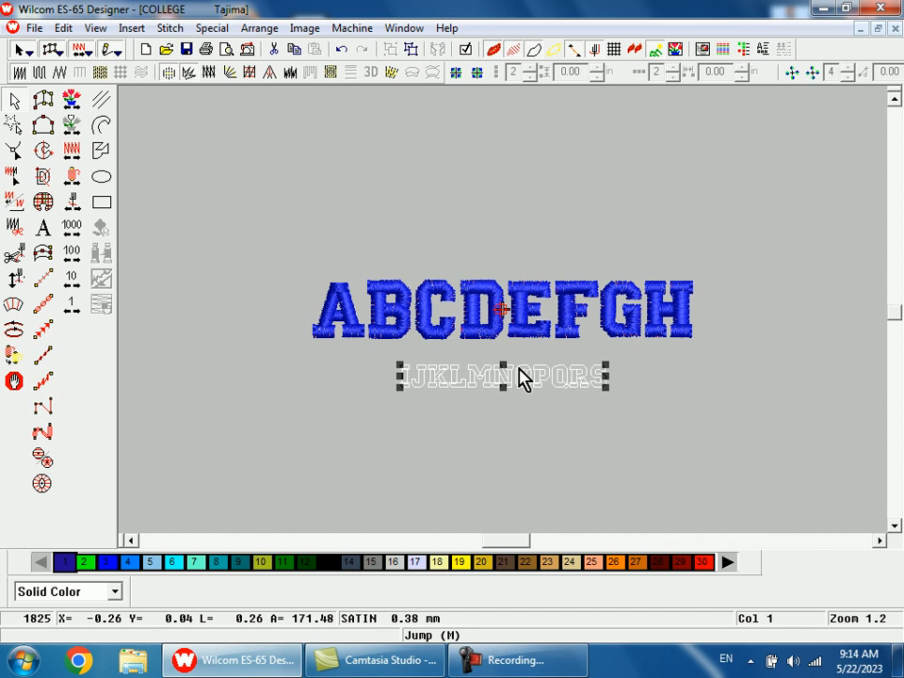
pyautogui.click(492, 423)
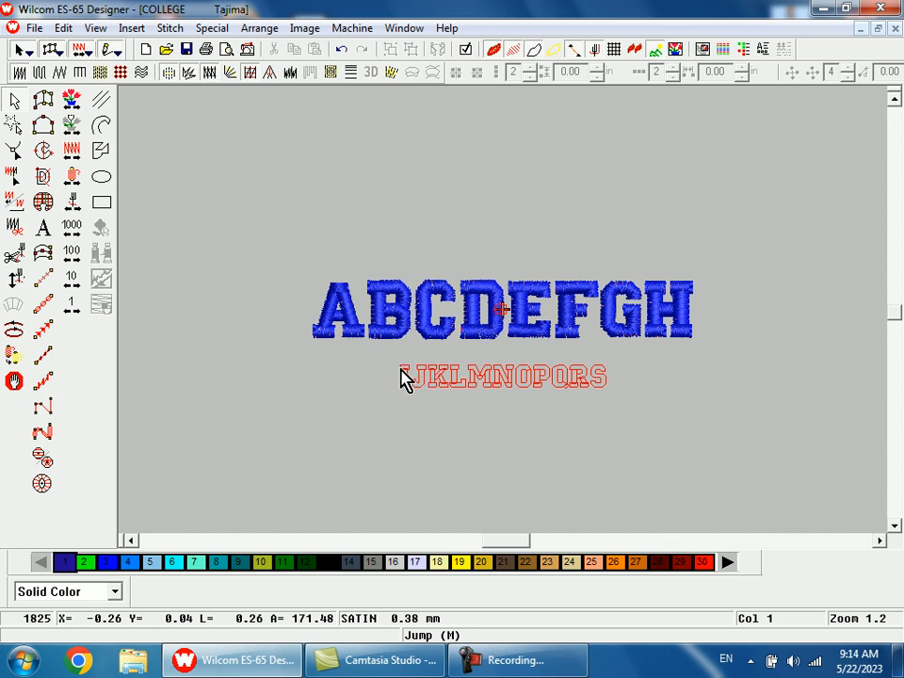
# Step: Draw a thin guide rectangle about 1.60 in wide and 0.01 in high along the bottom edge of the IJKLMNOPQRS lettering
pyautogui.press('b')
pyautogui.moveTo(346, 300); pyautogui.dragTo(519, 425)
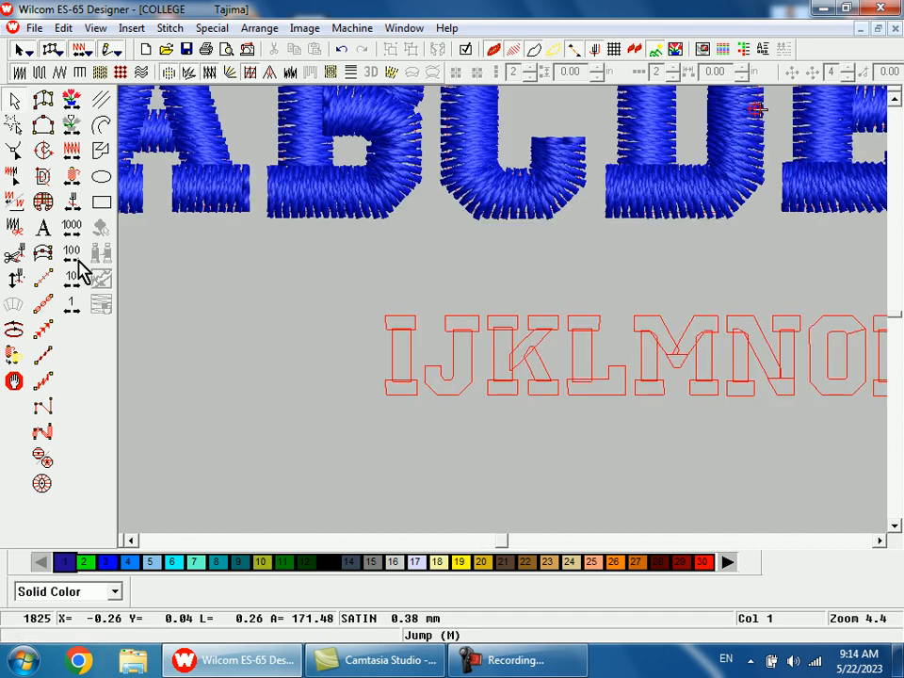
pyautogui.click(101, 203)
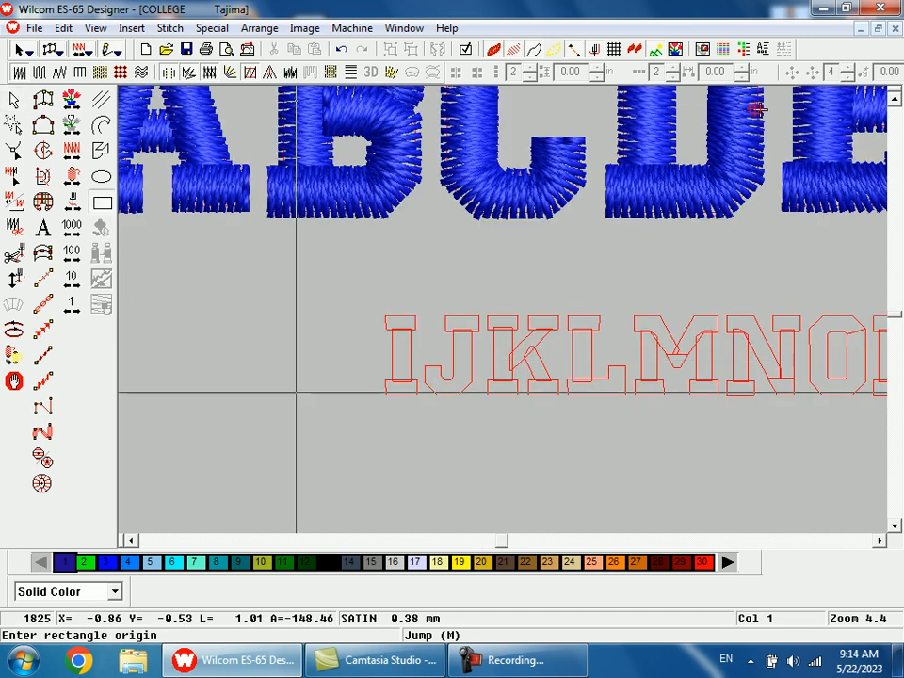
pyautogui.click(301, 396)
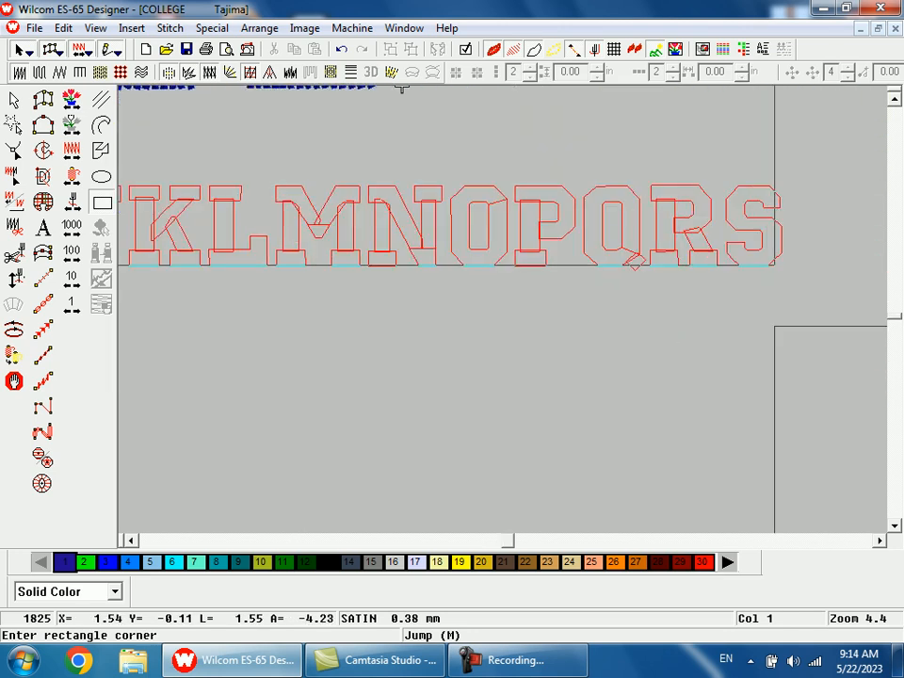
pyautogui.click(806, 267)
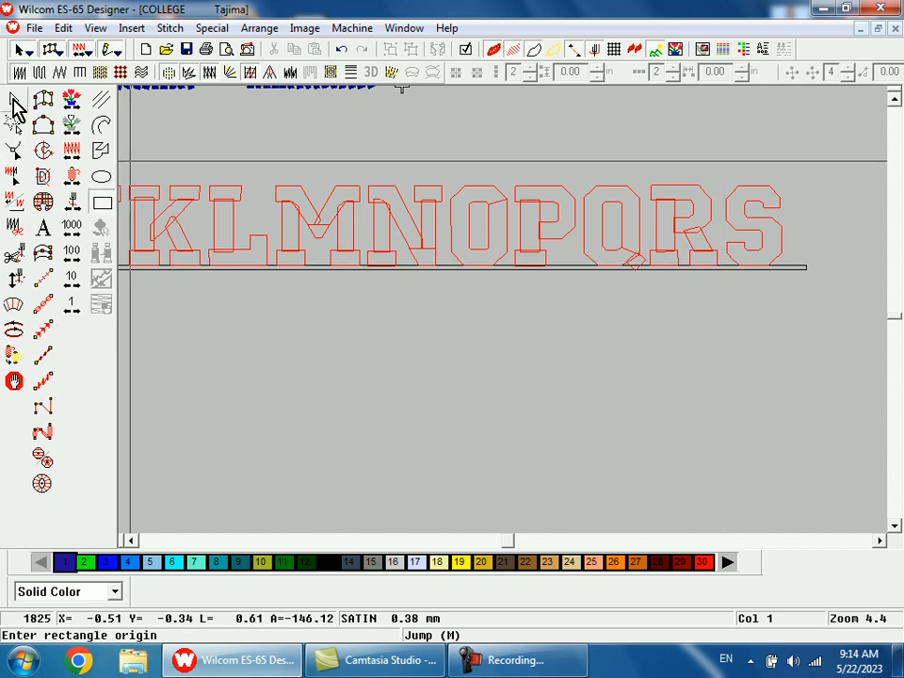
pyautogui.click(15, 103)
pyautogui.click(43, 280)
pyautogui.click(43, 281)
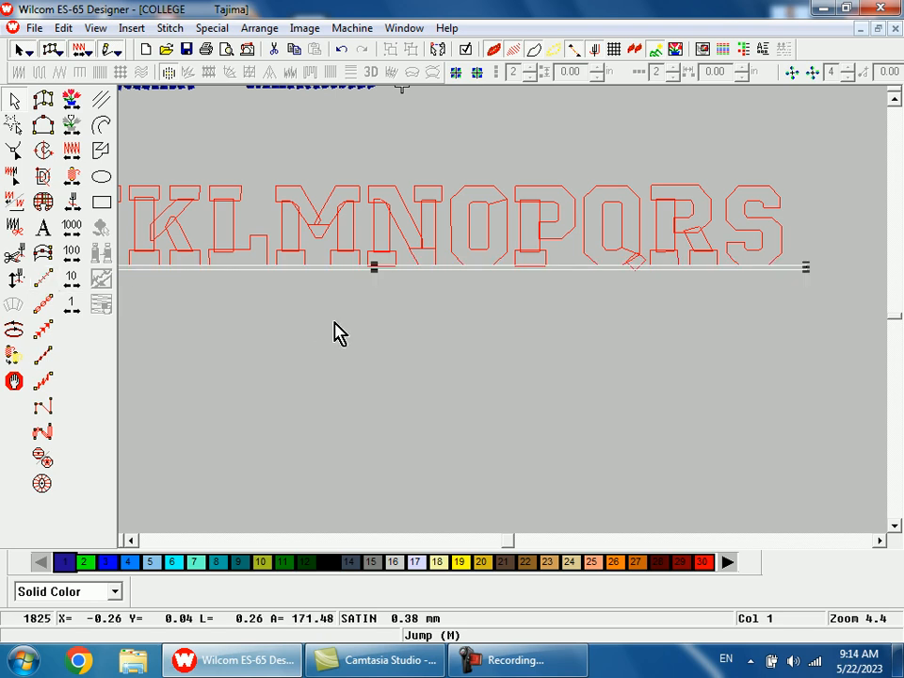
# Step: Check the guide rectangle's dimensions in its general object properties
pyautogui.hotkey('alt', 'Return')
pyautogui.click(384, 176)
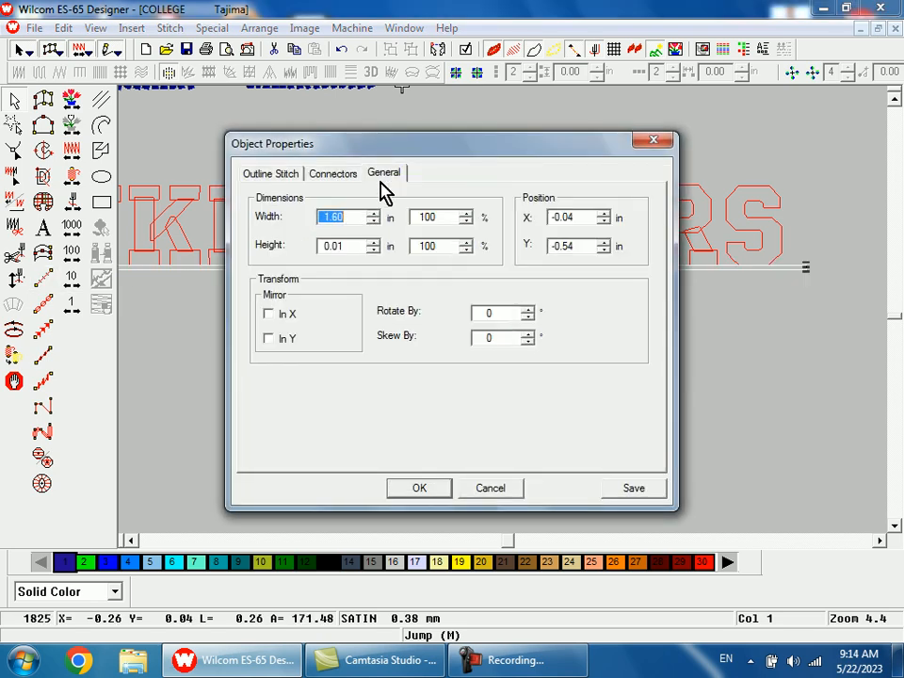
pyautogui.click(420, 488)
# Step: Place a copy of the guide rectangle along the top edge of the small lettering
pyautogui.hotkey('shift', 'z')
pyautogui.moveTo(301, 261); pyautogui.dragTo(338, 330)
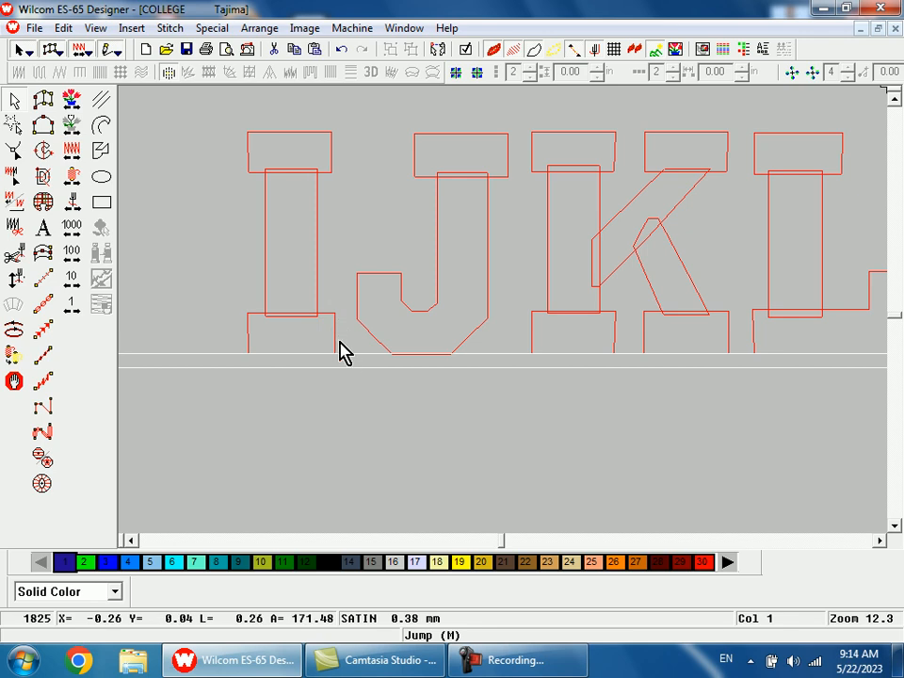
pyautogui.moveTo(347, 365); pyautogui.dragTo(334, 129)
pyautogui.press('Escape')
# Step: Digitize the top serif of the small letter I as a satin column, aligned to the upper guide rectangle
pyautogui.hotkey('shift', 'z')
pyautogui.hotkey('shift', 'z')
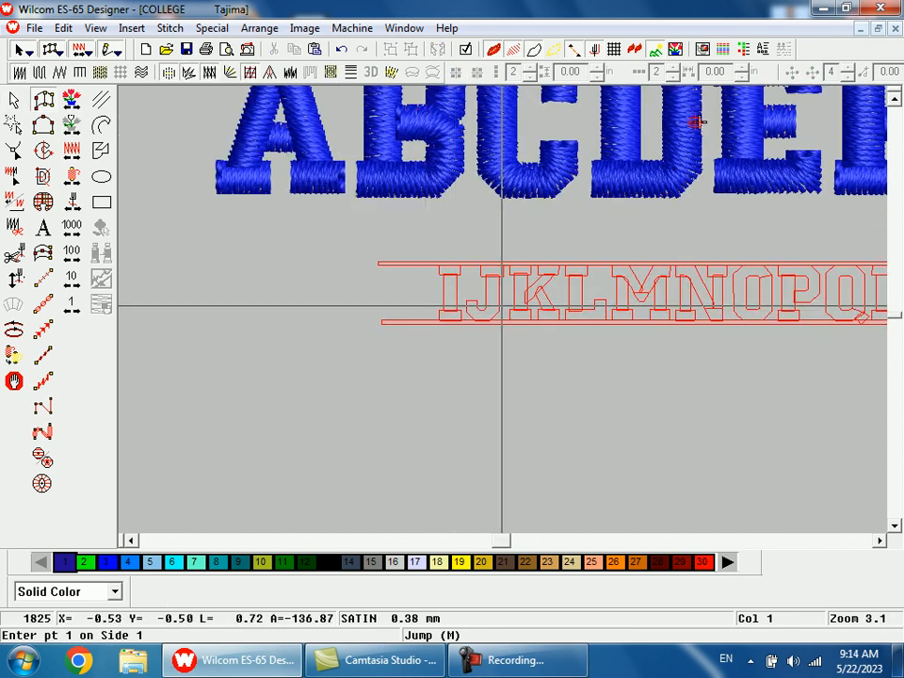
pyautogui.press('b')
pyautogui.moveTo(442, 249); pyautogui.dragTo(466, 289)
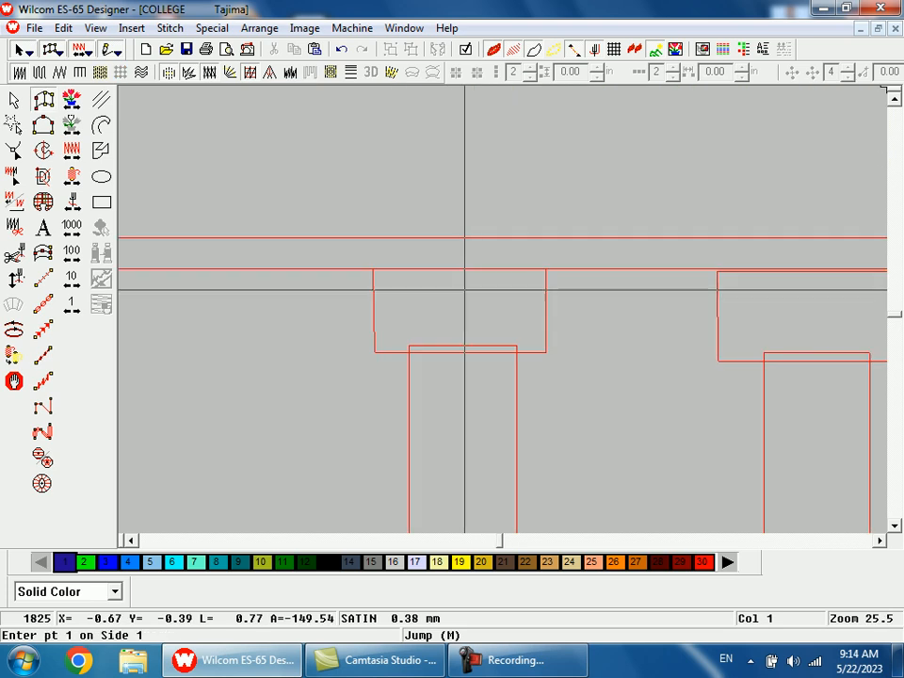
pyautogui.click(373, 269)
pyautogui.click(373, 352)
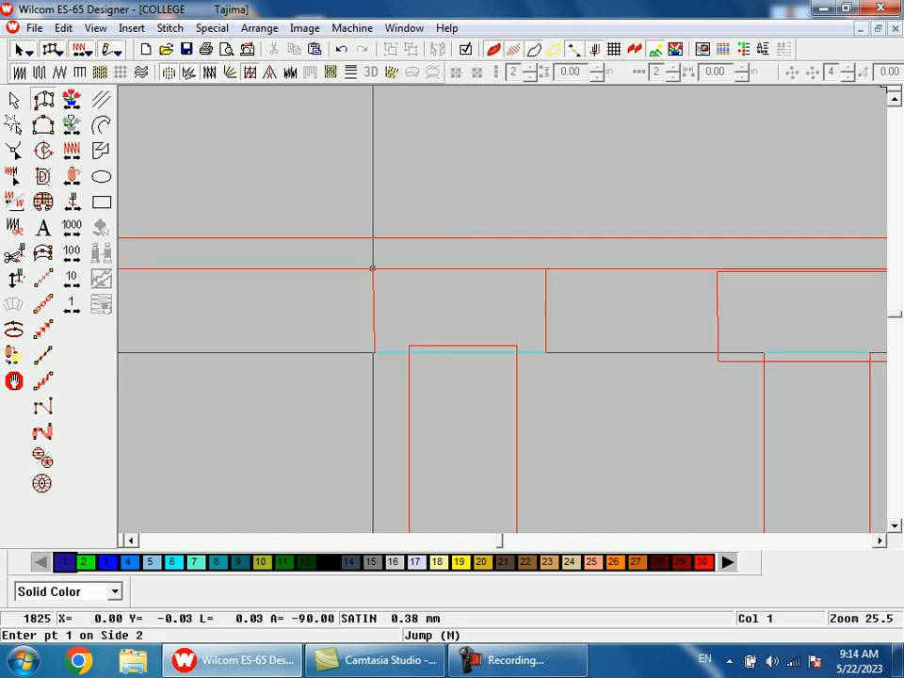
pyautogui.click(546, 268)
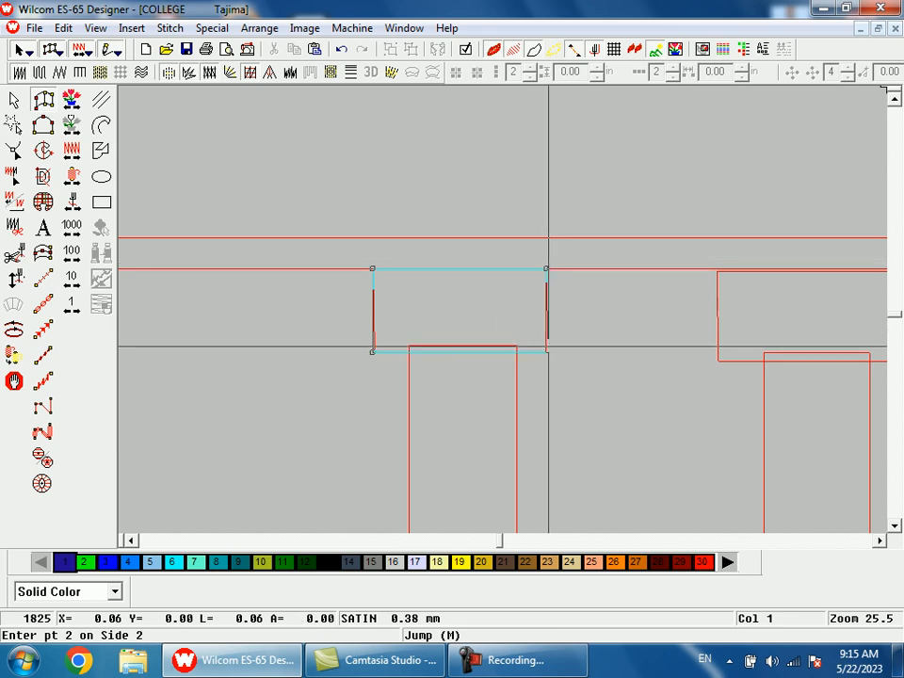
pyautogui.click(546, 350)
pyautogui.press('Return')
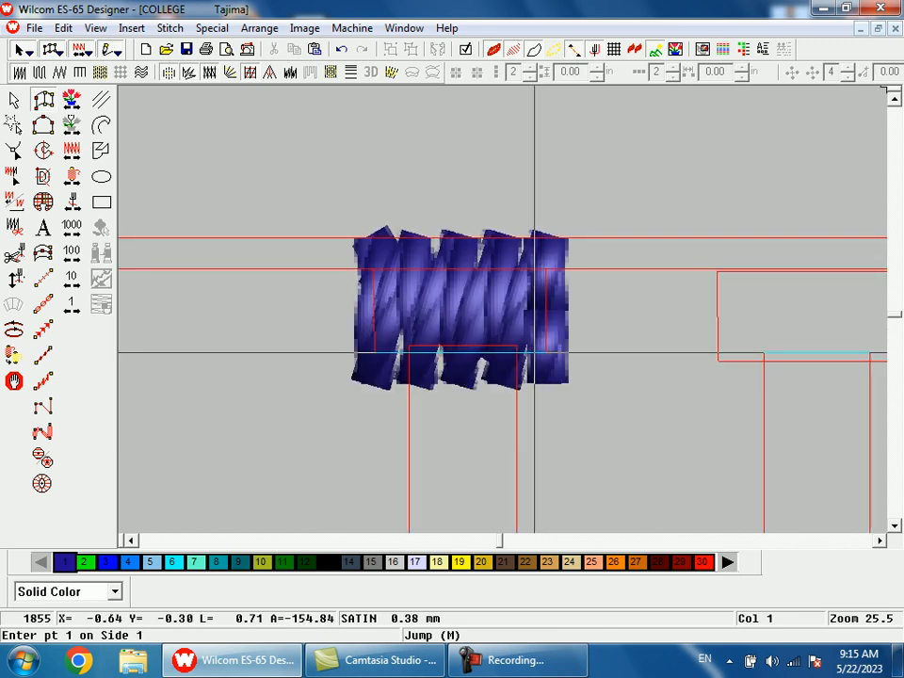
# Step: Digitize the vertical stem of the letter I as a satin column from the top serif down into the bottom serif
pyautogui.click(516, 352)
pyautogui.click(408, 355)
pyautogui.hotkey('shift', 'z')
pyautogui.hotkey('shift', 'z')
pyautogui.press('b')
pyautogui.moveTo(491, 359); pyautogui.dragTo(518, 428)
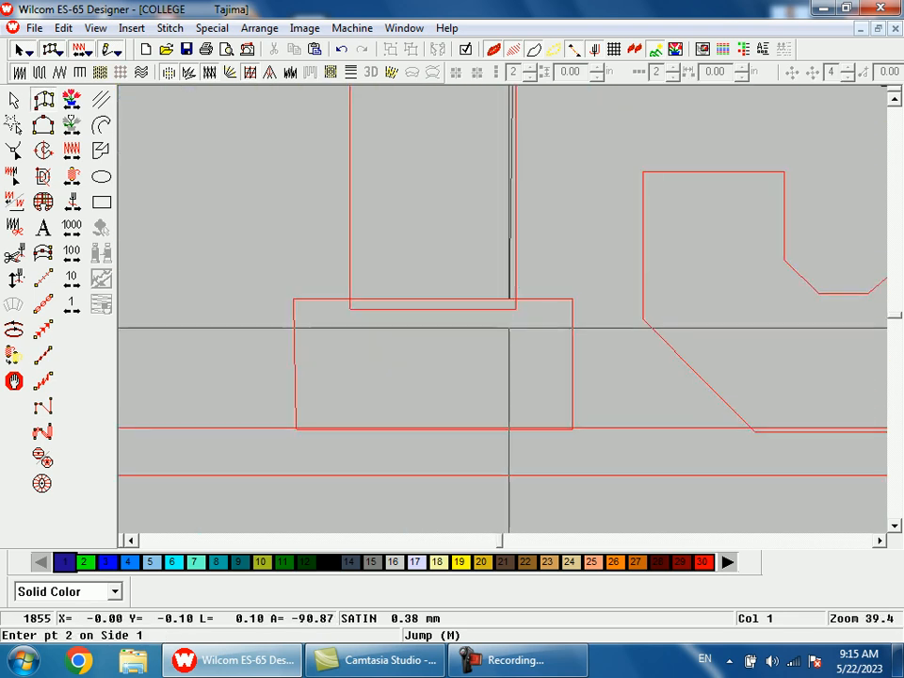
pyautogui.click(516, 302)
pyautogui.click(350, 306)
pyautogui.click(381, 303)
pyautogui.press('Return')
pyautogui.hotkey('shift', 'z')
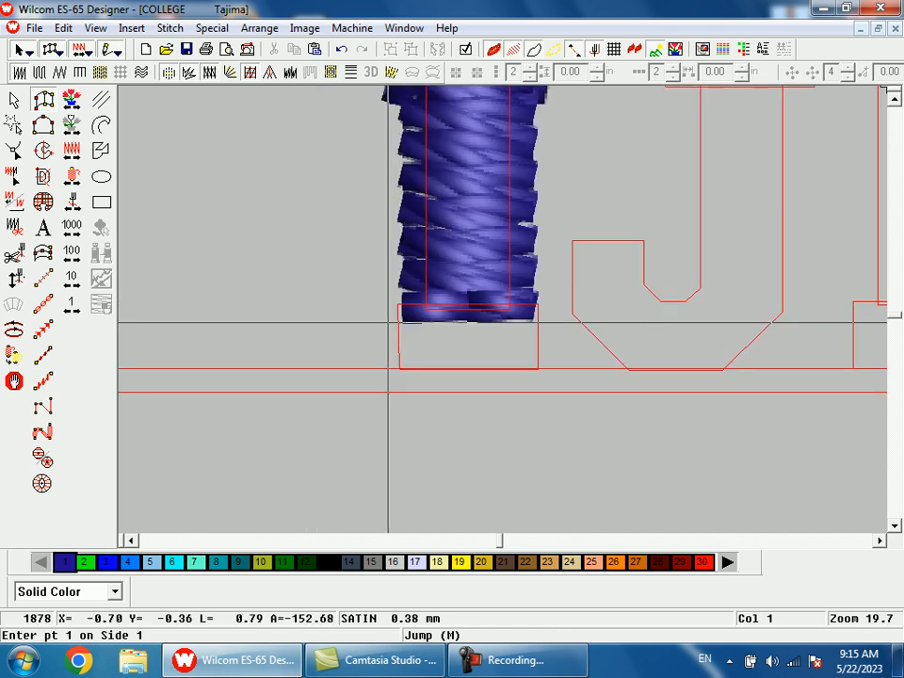
# Step: Duplicate the I's satin top serif and move the copy onto the bottom serif outline
pyautogui.press('t')
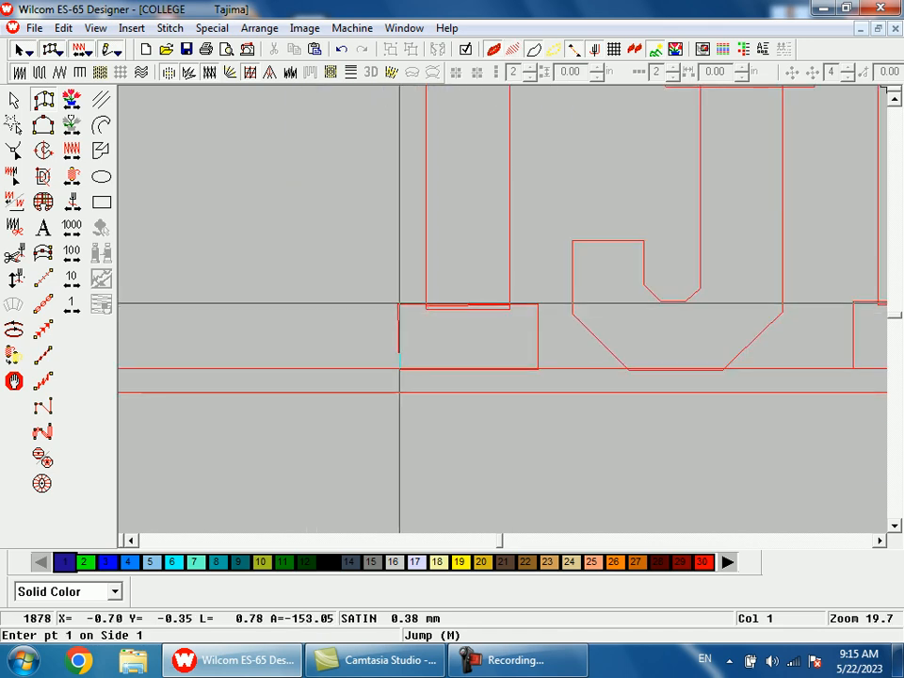
pyautogui.hotkey('shift', 'z')
pyautogui.press('Escape')
pyautogui.press('t')
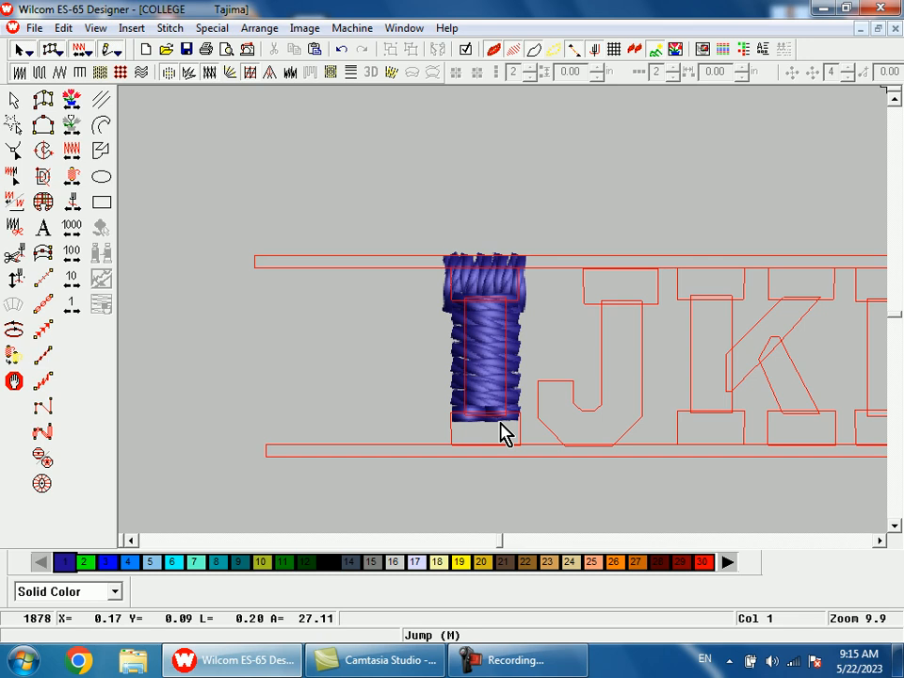
pyautogui.click(502, 299)
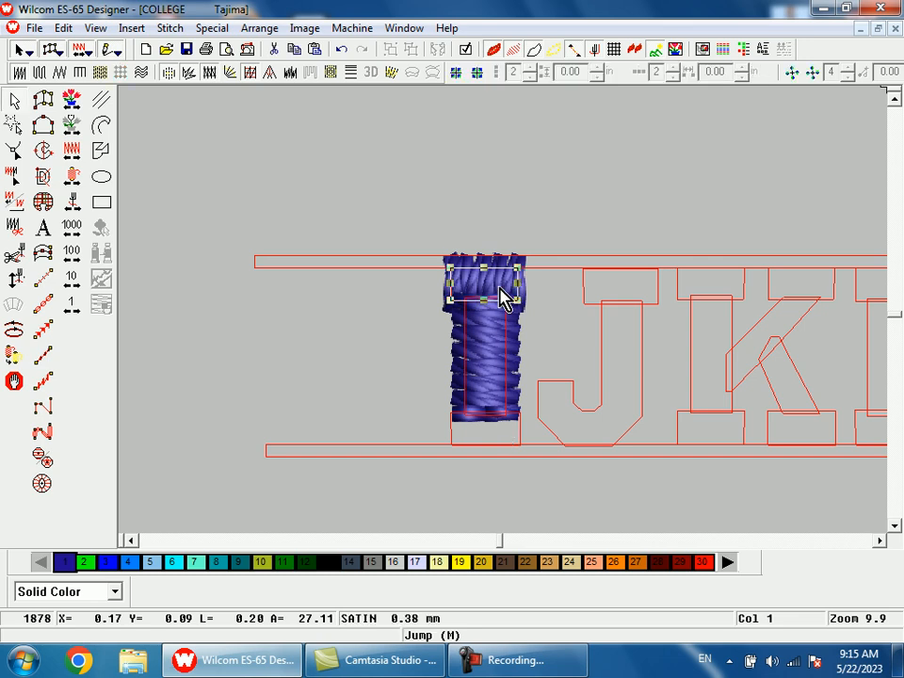
pyautogui.hotkey('ctrl', 'd')
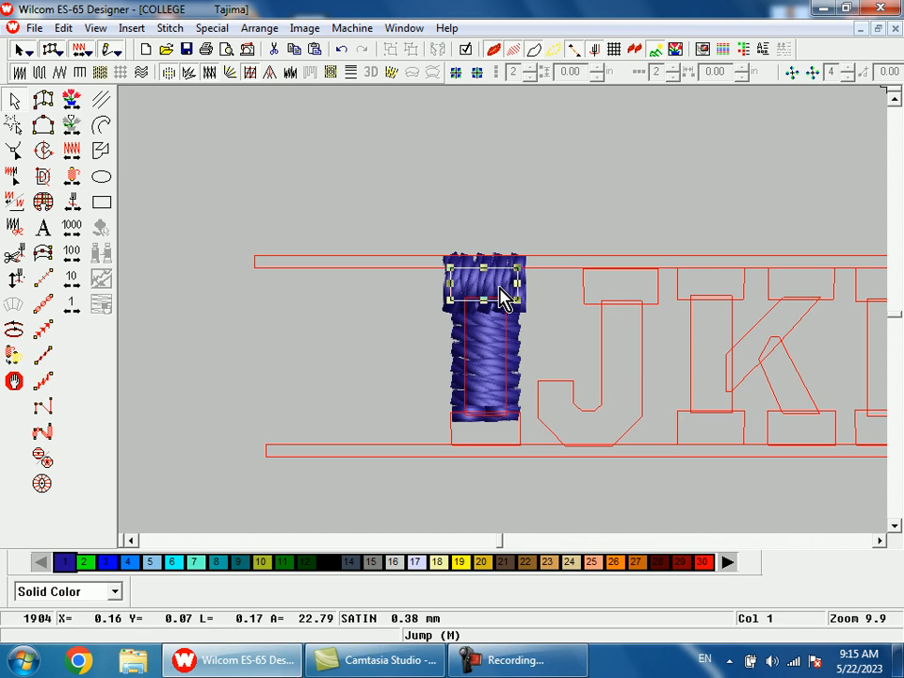
pyautogui.moveTo(501, 289); pyautogui.dragTo(510, 432)
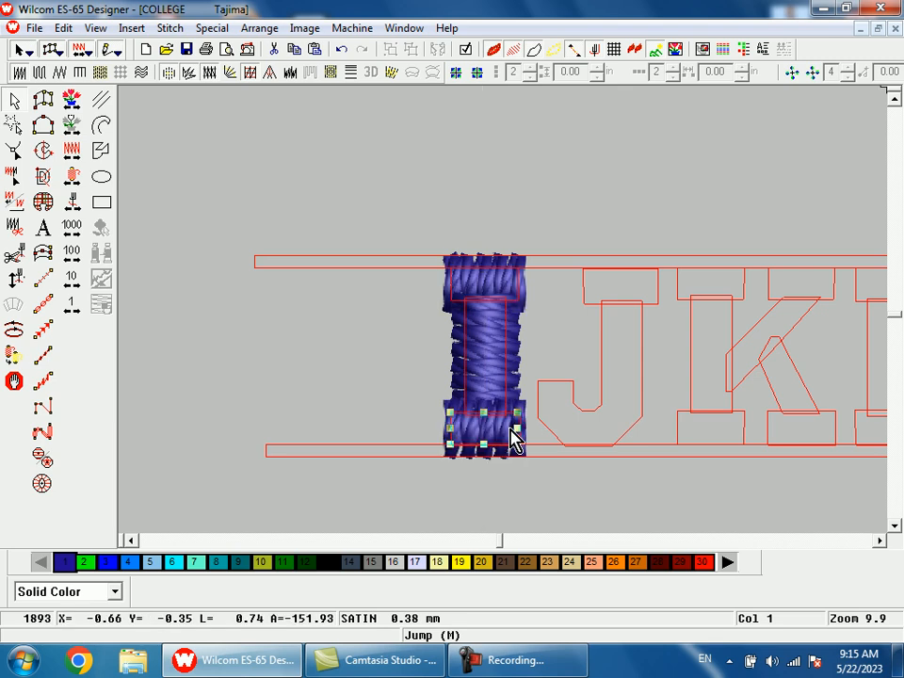
# Step: Begin a satin column on the letter J, placing point pairs at the hook's end and first bend
pyautogui.hotkey('shift', 'z')
pyautogui.hotkey('shift', 'z')
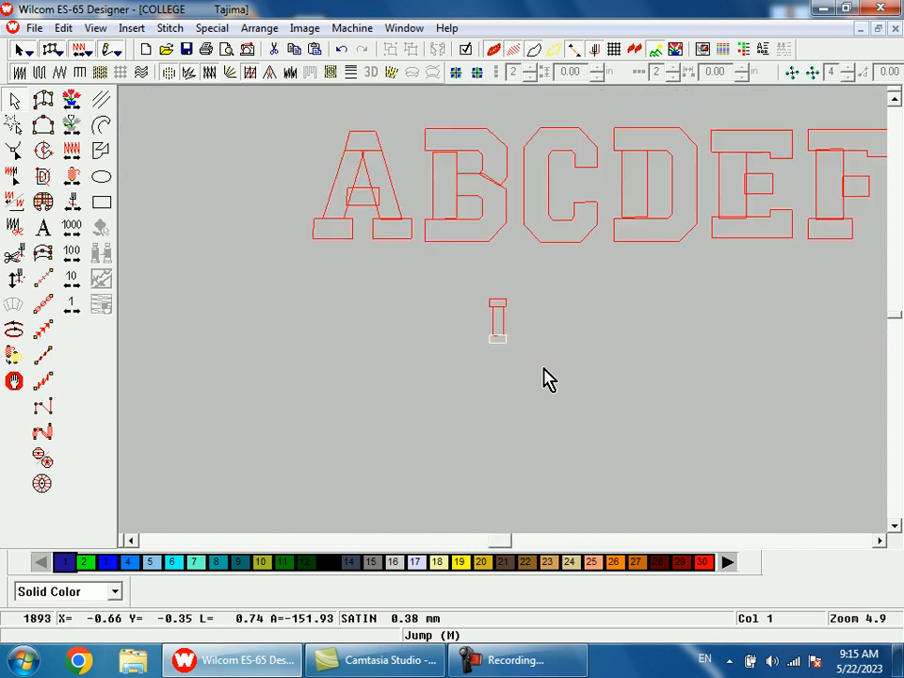
pyautogui.press('b')
pyautogui.moveTo(516, 294); pyautogui.dragTo(551, 368)
pyautogui.press('space')
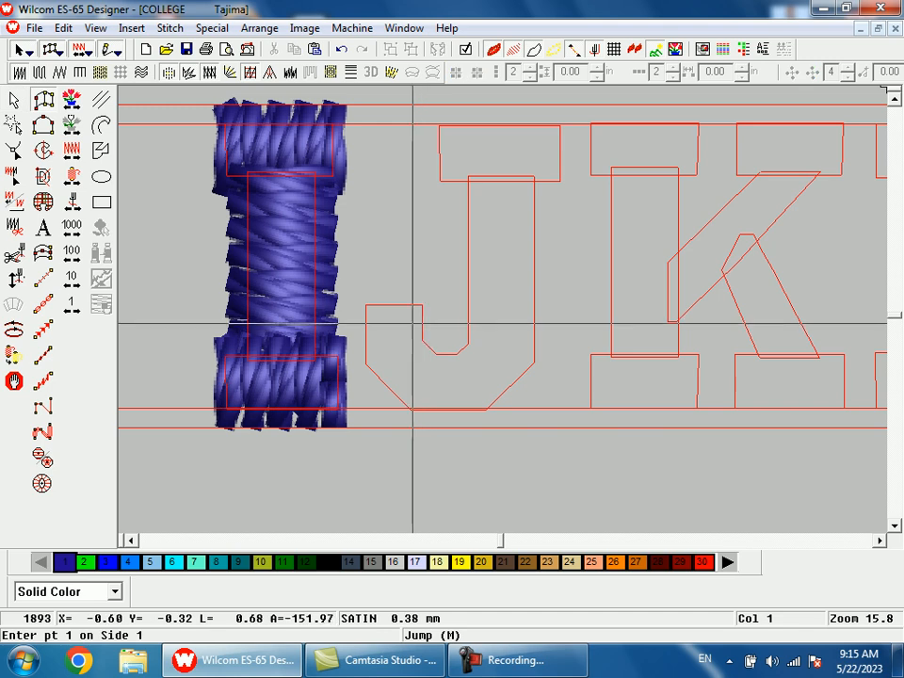
pyautogui.hotkey('shift', 'z')
pyautogui.press('b')
pyautogui.moveTo(447, 266); pyautogui.dragTo(481, 353)
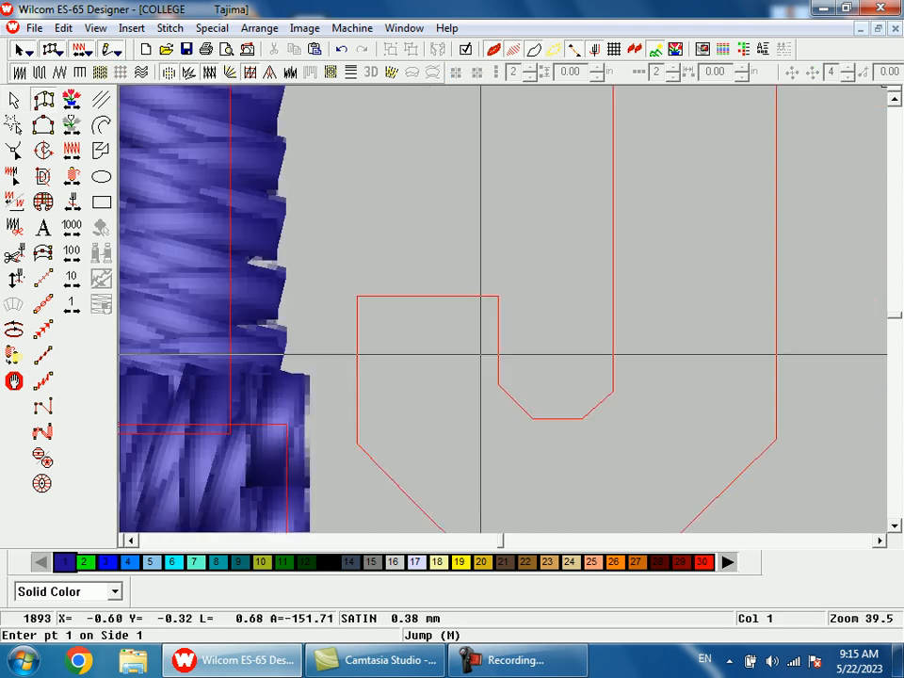
pyautogui.click(357, 296)
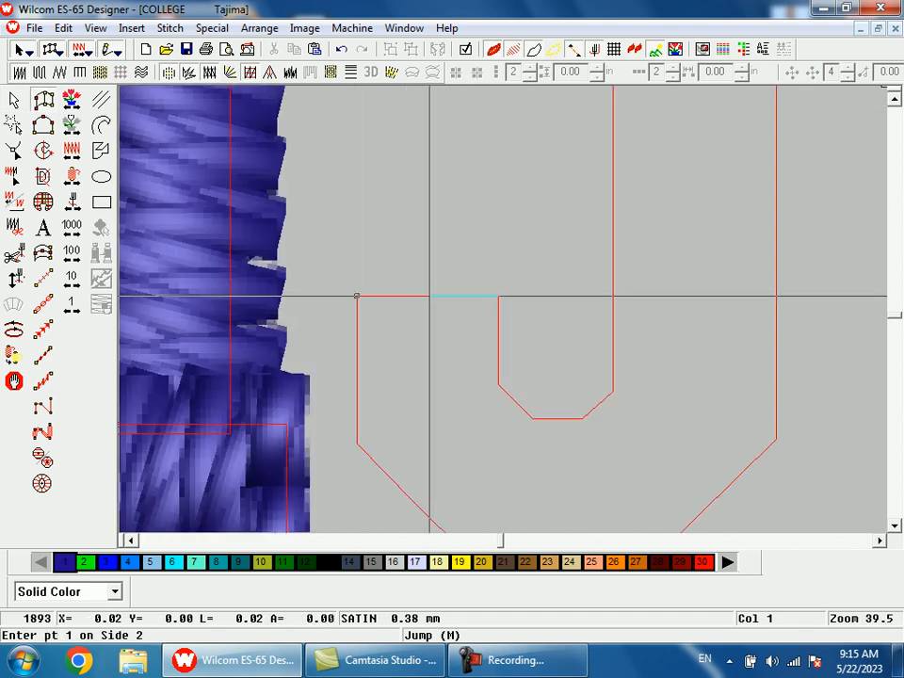
pyautogui.click(499, 296)
pyautogui.click(357, 441)
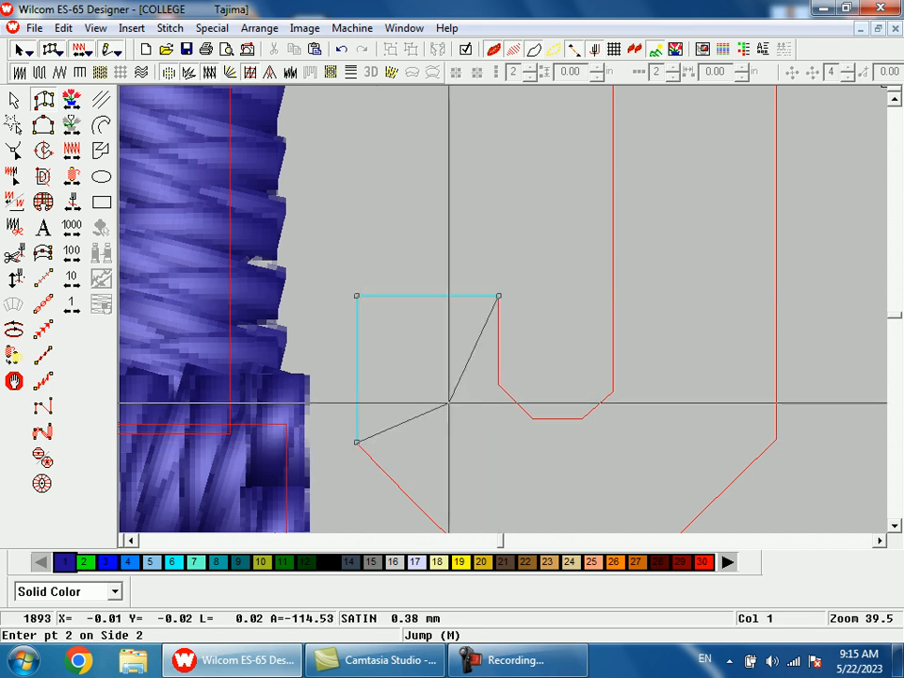
pyautogui.click(495, 386)
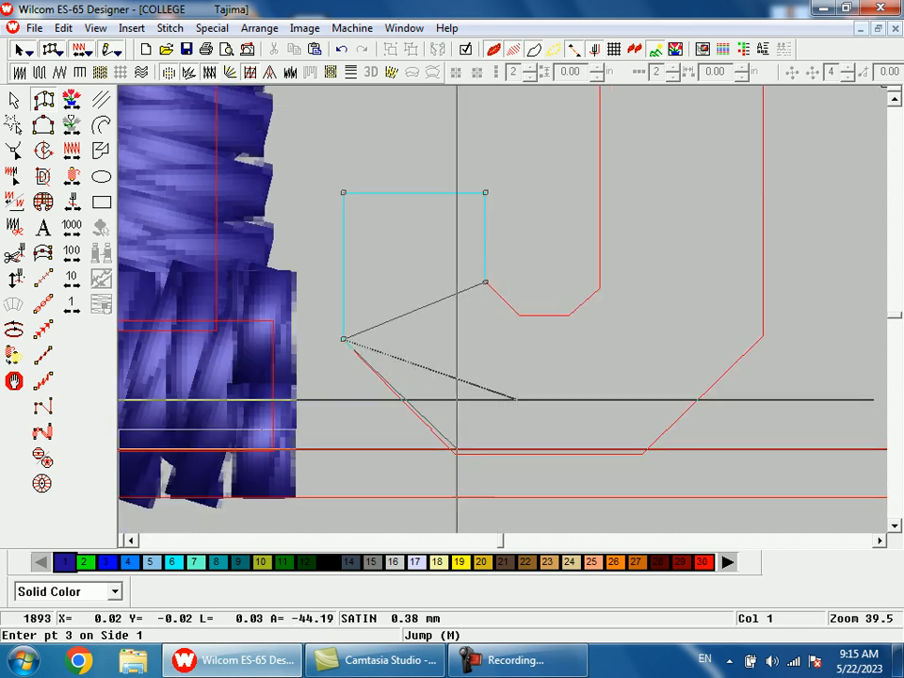
# Step: Continue the J's column around its bottom curve with point pairs up to the lower end of the stem
pyautogui.click(456, 452)
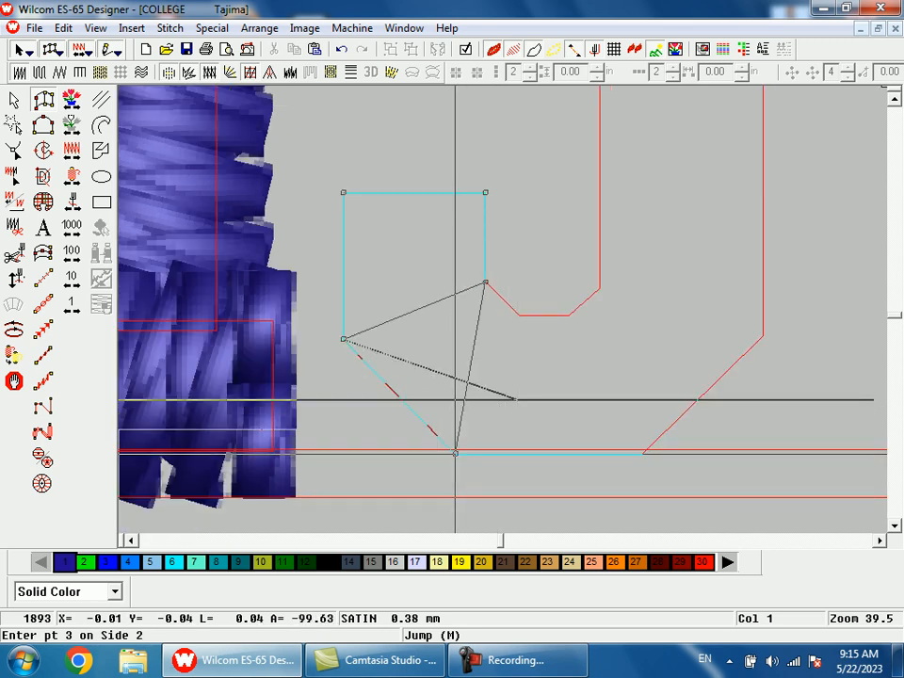
pyautogui.click(518, 315)
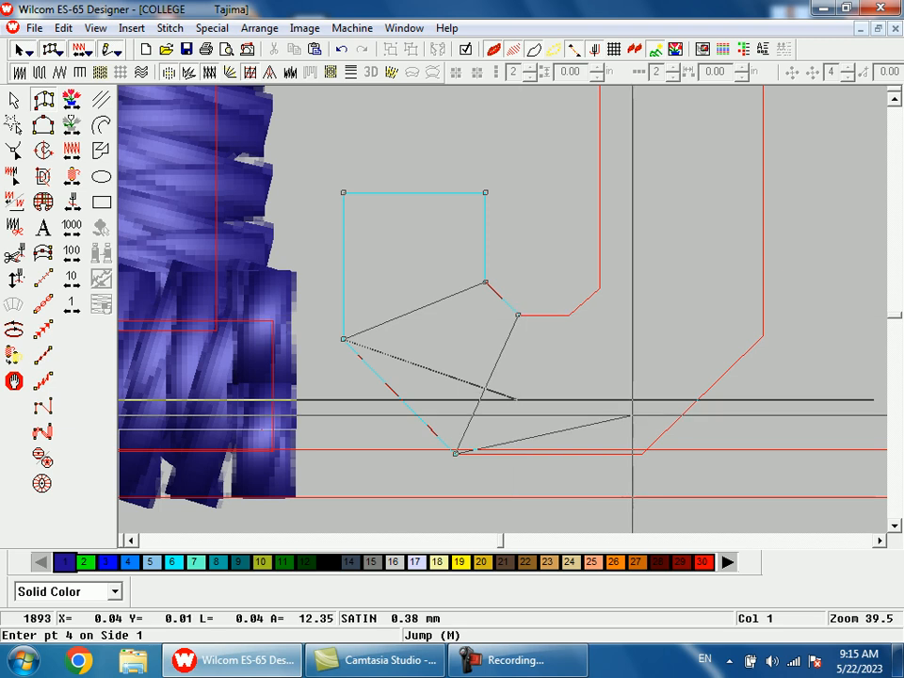
pyautogui.click(643, 453)
pyautogui.click(569, 314)
pyautogui.click(764, 336)
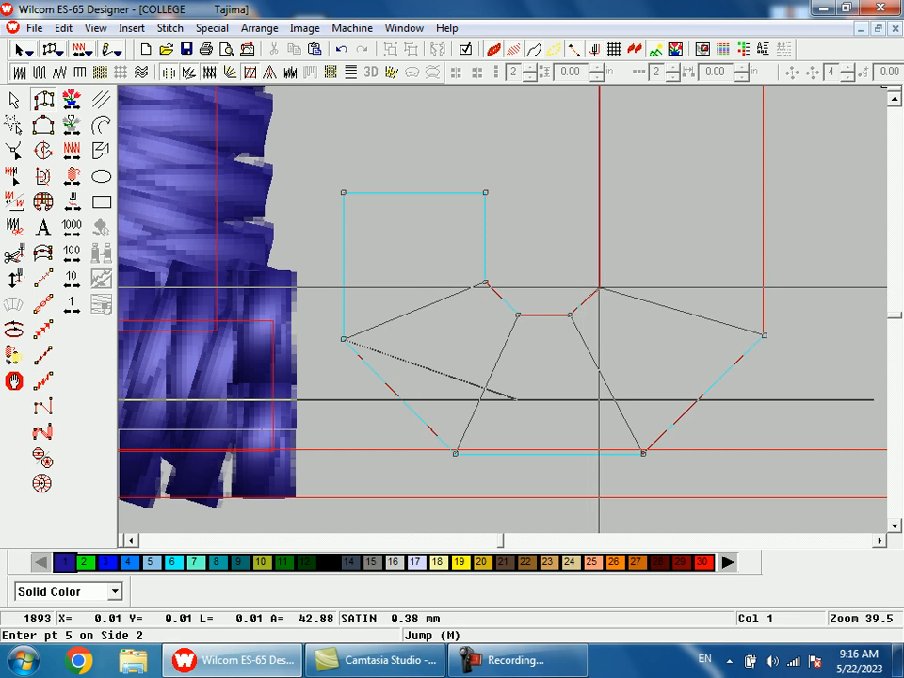
pyautogui.click(597, 287)
# Step: Extend the J's column up the stem, placing the end pair just inside the top serif outline
pyautogui.hotkey('shift', 'z')
pyautogui.hotkey('shift', 'z')
pyautogui.press('b')
pyautogui.moveTo(529, 148); pyautogui.dragTo(572, 242)
pyautogui.click(599, 348)
pyautogui.click(387, 349)
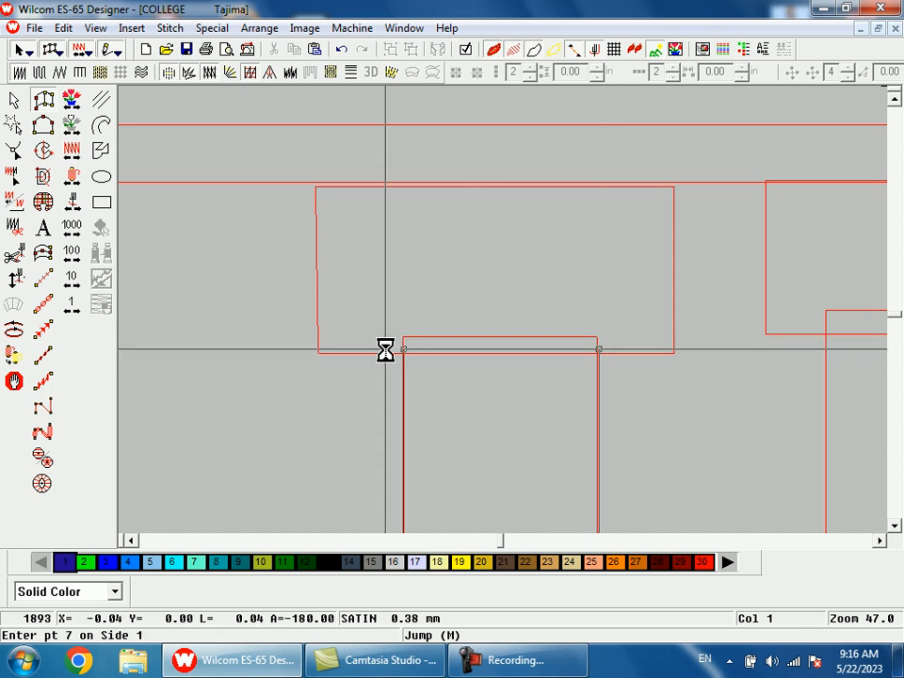
# Step: Complete the J's satin column at the stem's upper end and generate its stitches
pyautogui.press('Return')
pyautogui.hotkey('shift', 'z')
pyautogui.hotkey('shift', 'z')
pyautogui.press('Escape')
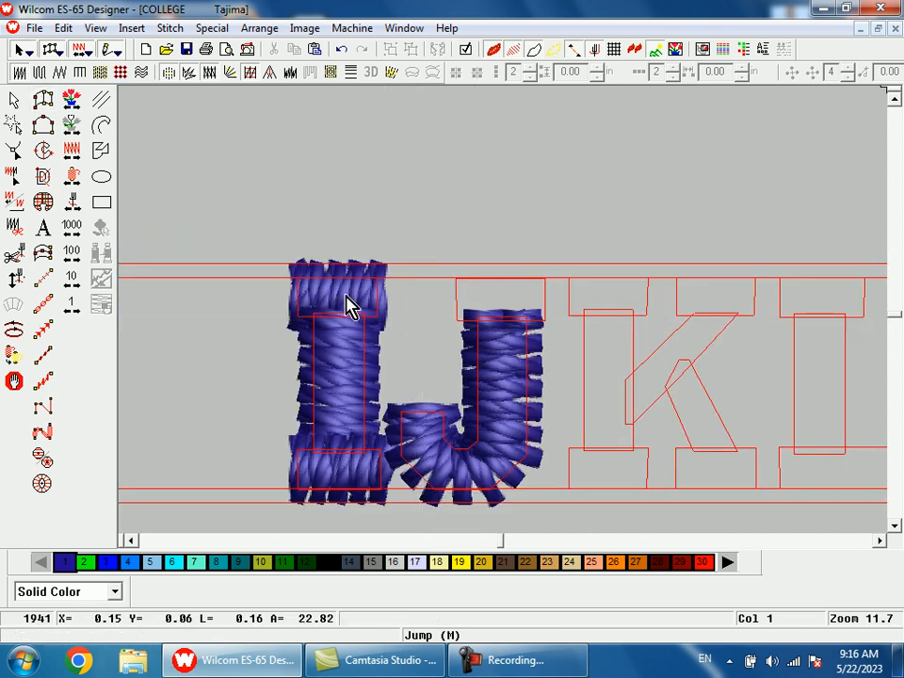
# Step: Duplicate the I's satin top serif onto the J's top serif outline, aligning their left edges
pyautogui.click(347, 307)
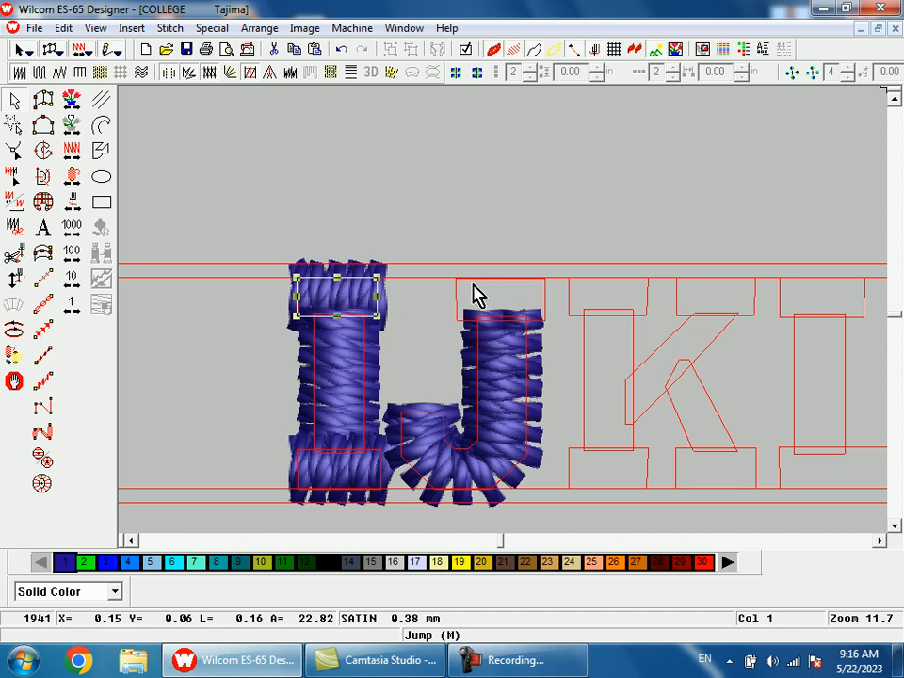
pyautogui.moveTo(355, 305); pyautogui.dragTo(498, 307)
pyautogui.moveTo(429, 227); pyautogui.dragTo(590, 399)
pyautogui.press('t')
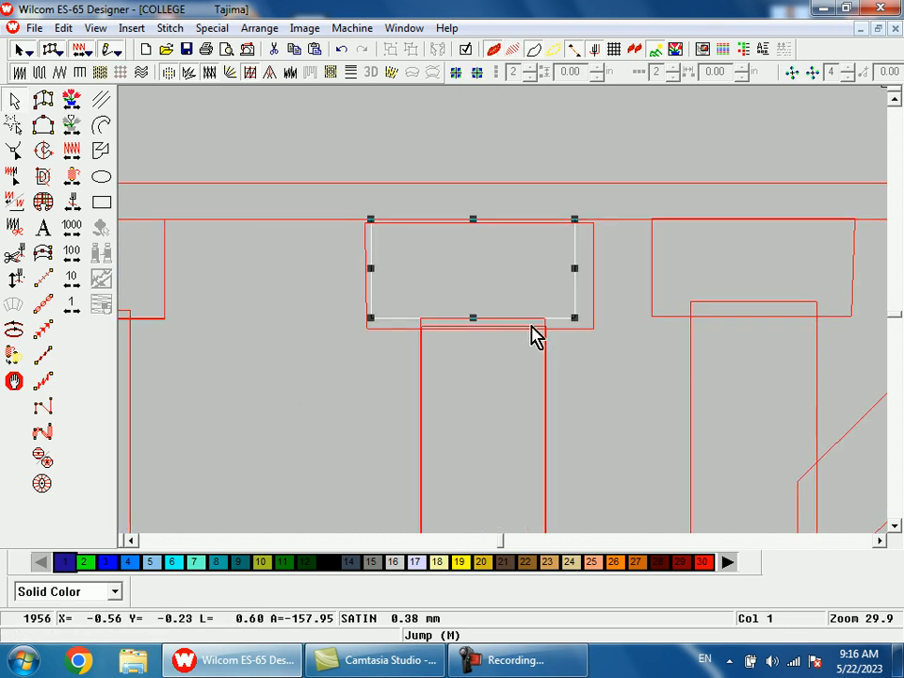
pyautogui.click(391, 282)
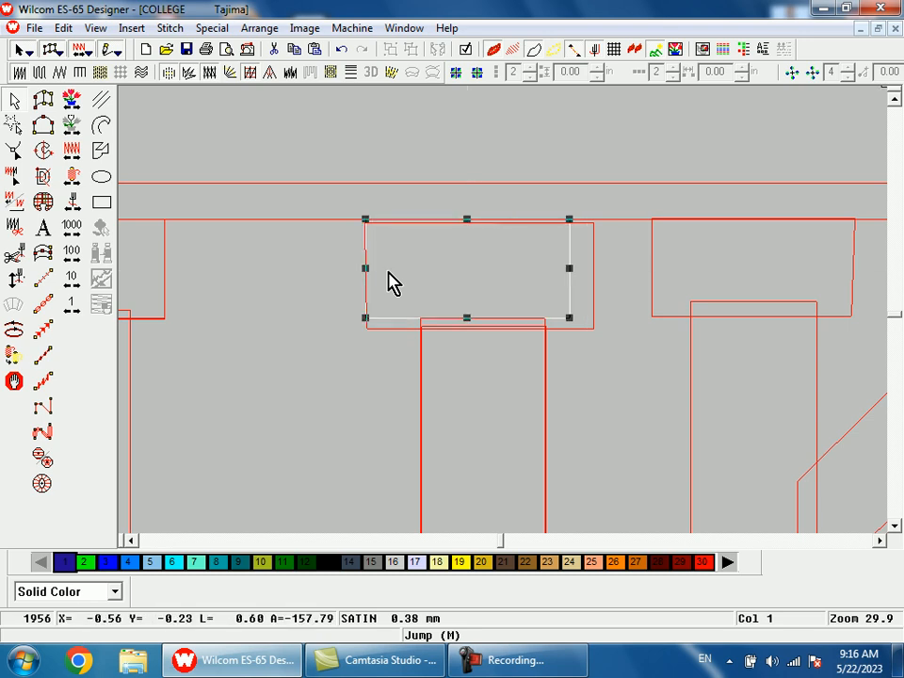
# Step: Widen and lengthen the J's satin top serif to match its outline
pyautogui.hotkey('shift', 'z')
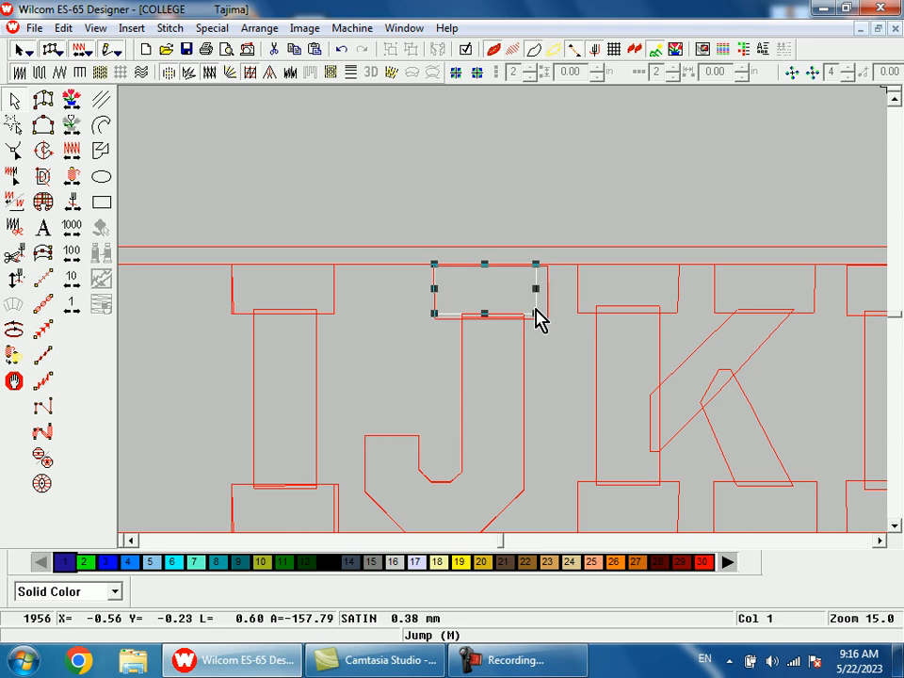
pyautogui.moveTo(535, 289); pyautogui.dragTo(548, 292)
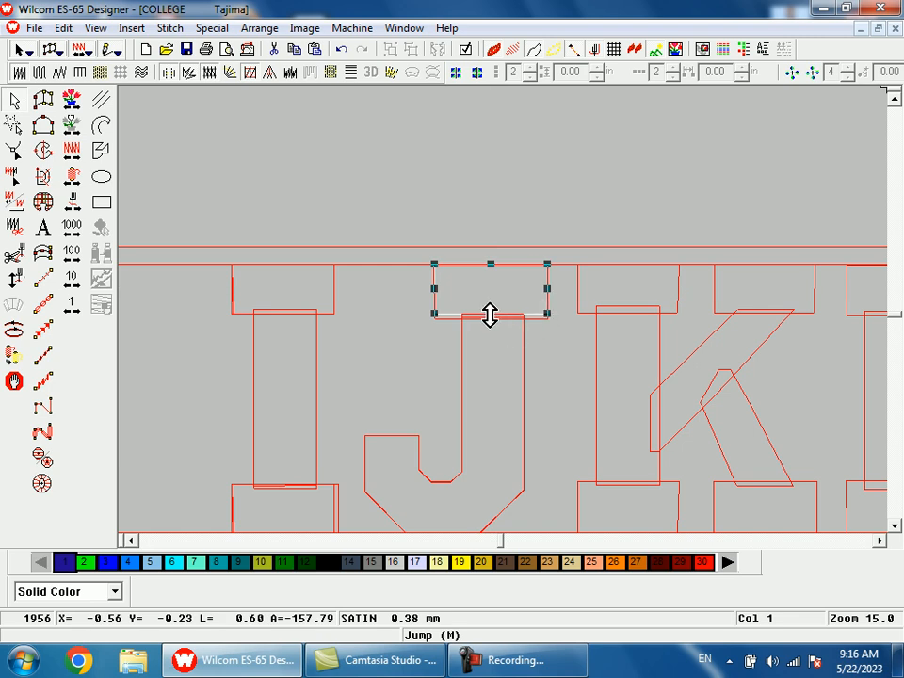
pyautogui.moveTo(489, 316); pyautogui.dragTo(490, 320)
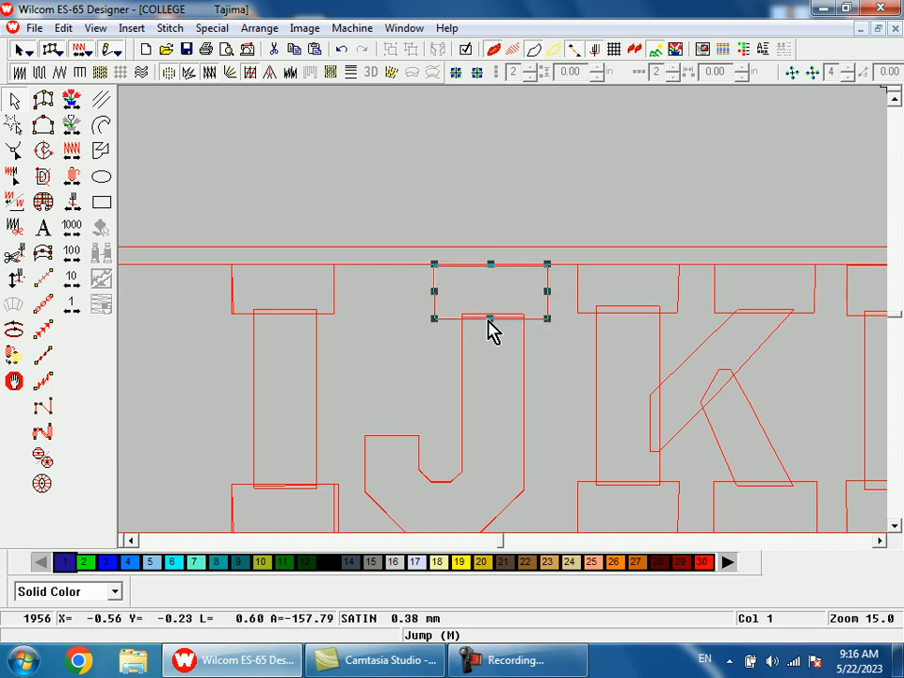
# Step: Duplicate the J's satin top serif onto the K stem's top serif outline and resize the copy to fit
pyautogui.press('space')
pyautogui.hotkey('shift', 'z')
pyautogui.hotkey('shift', 'z')
pyautogui.press('b')
pyautogui.moveTo(506, 251); pyautogui.dragTo(553, 358)
pyautogui.click(407, 314)
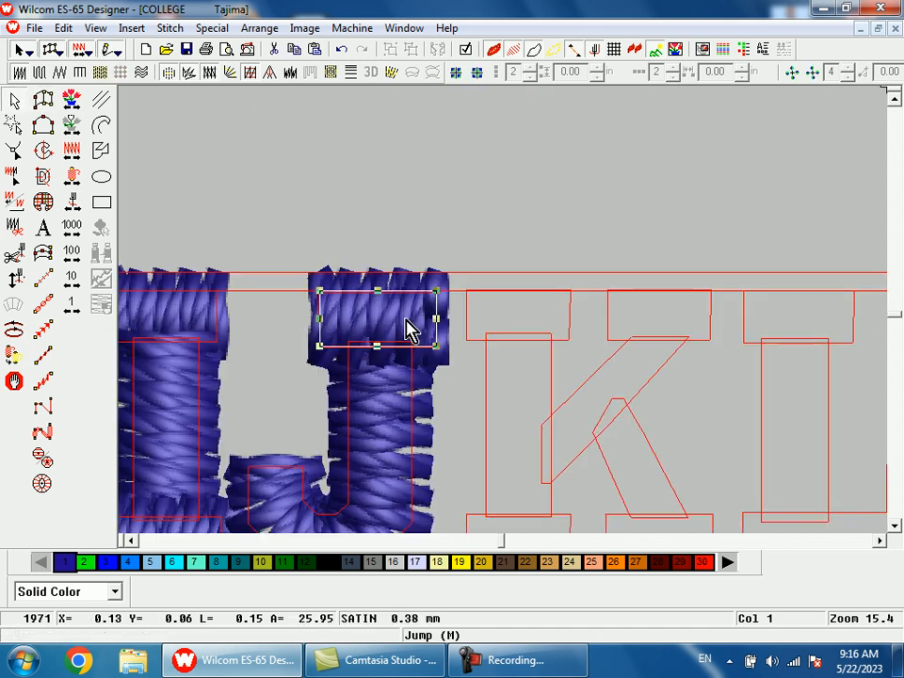
pyautogui.moveTo(440, 323); pyautogui.dragTo(528, 332)
pyautogui.press('s')
pyautogui.moveTo(582, 318); pyautogui.dragTo(568, 318)
pyautogui.moveTo(522, 345); pyautogui.dragTo(521, 340)
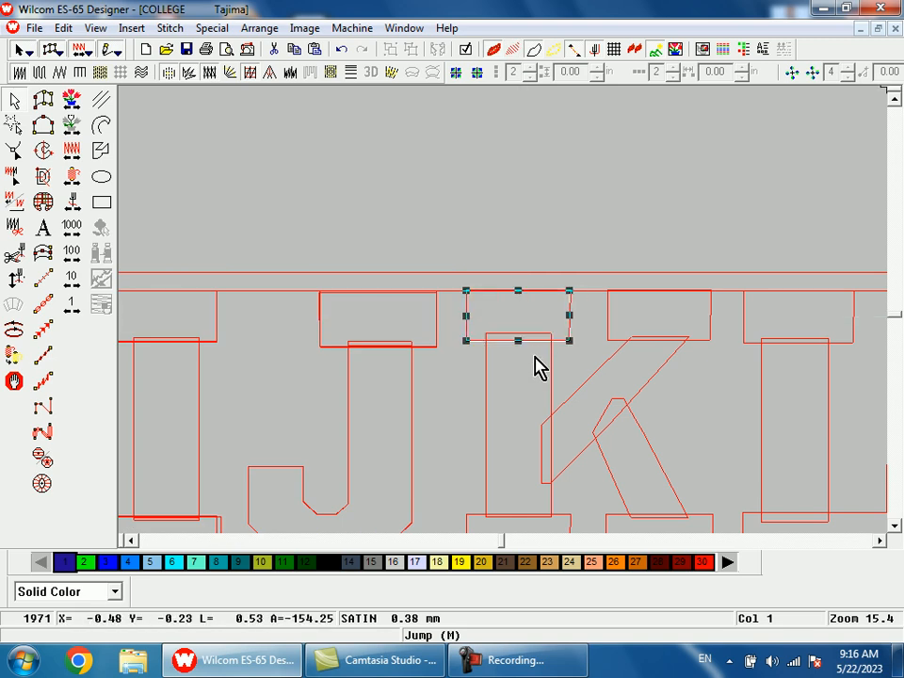
# Step: Digitize the K's vertical stem as a satin column between its top and bottom serif outlines
pyautogui.press('space')
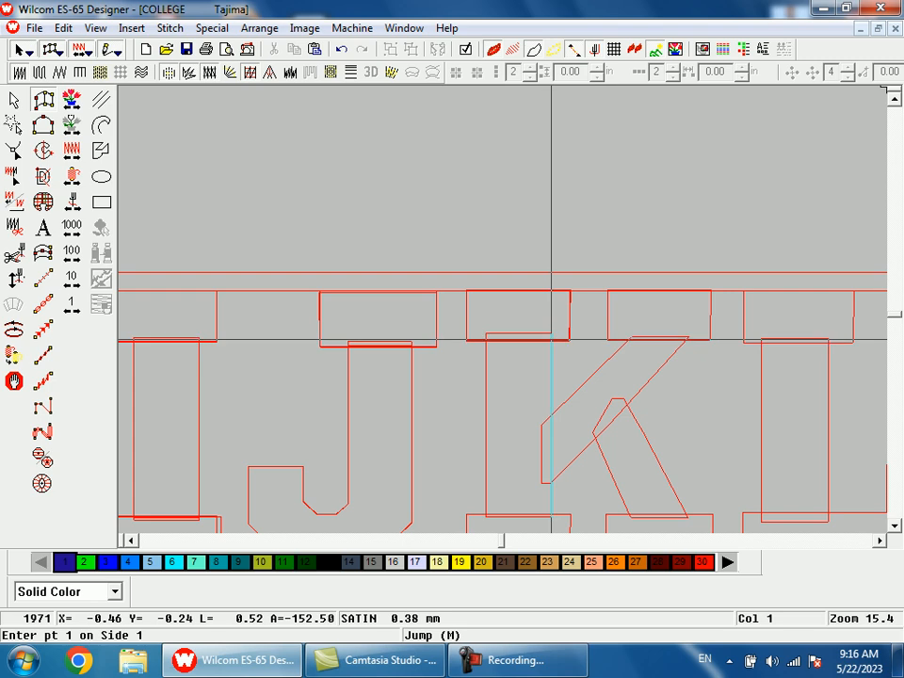
pyautogui.click(551, 339)
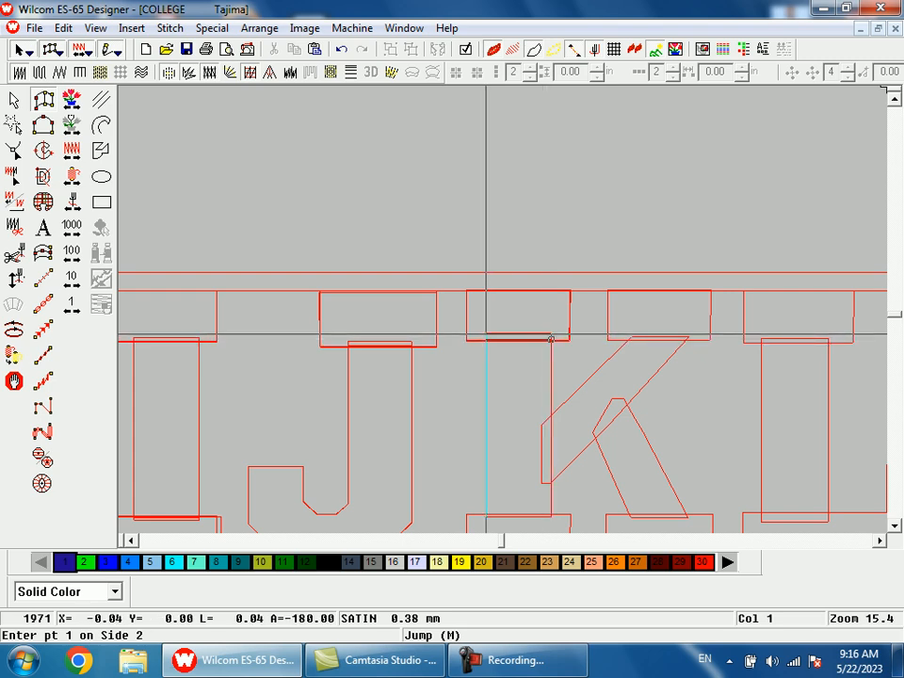
pyautogui.click(486, 334)
pyautogui.click(537, 408)
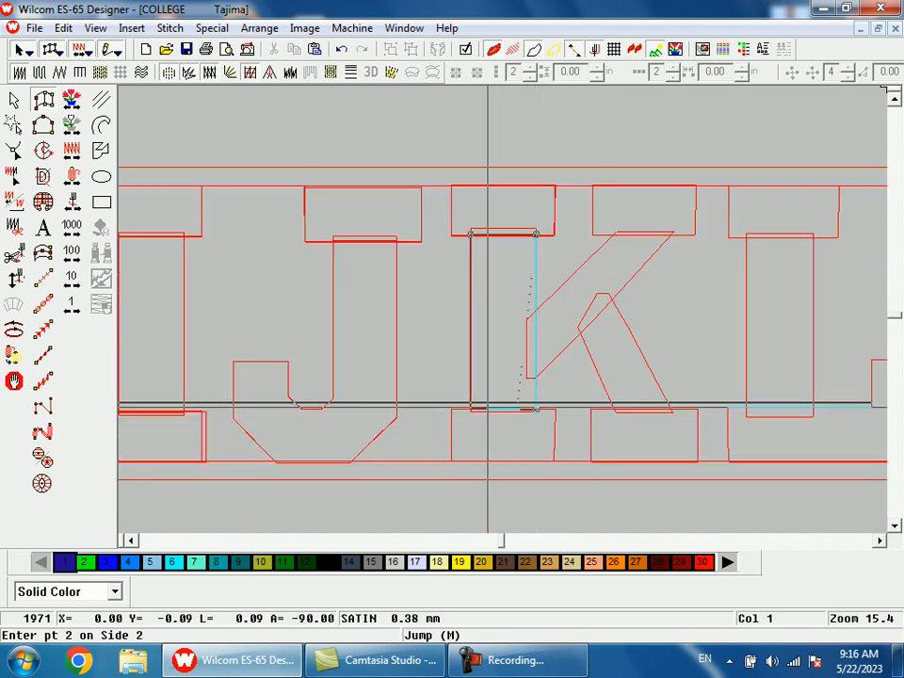
pyautogui.press('Return')
pyautogui.press('Escape')
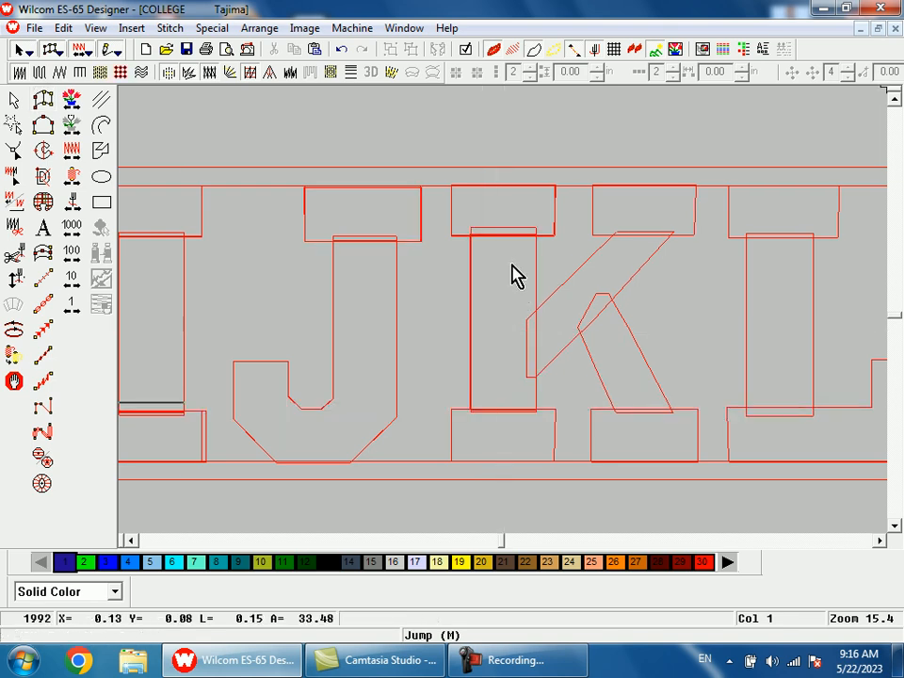
# Step: Duplicate the K stem's satin top serif and move the copy onto the stem's bottom serif outline
pyautogui.press('s')
pyautogui.click(509, 215)
pyautogui.hotkey('ctrl', 'd')
pyautogui.moveTo(508, 215); pyautogui.dragTo(541, 435)
# Step: Duplicate the K stem's satin top serif onto the serif outline above the diagonal arm
pyautogui.hotkey('shift', 'z')
pyautogui.press('b')
pyautogui.moveTo(509, 196); pyautogui.dragTo(590, 366)
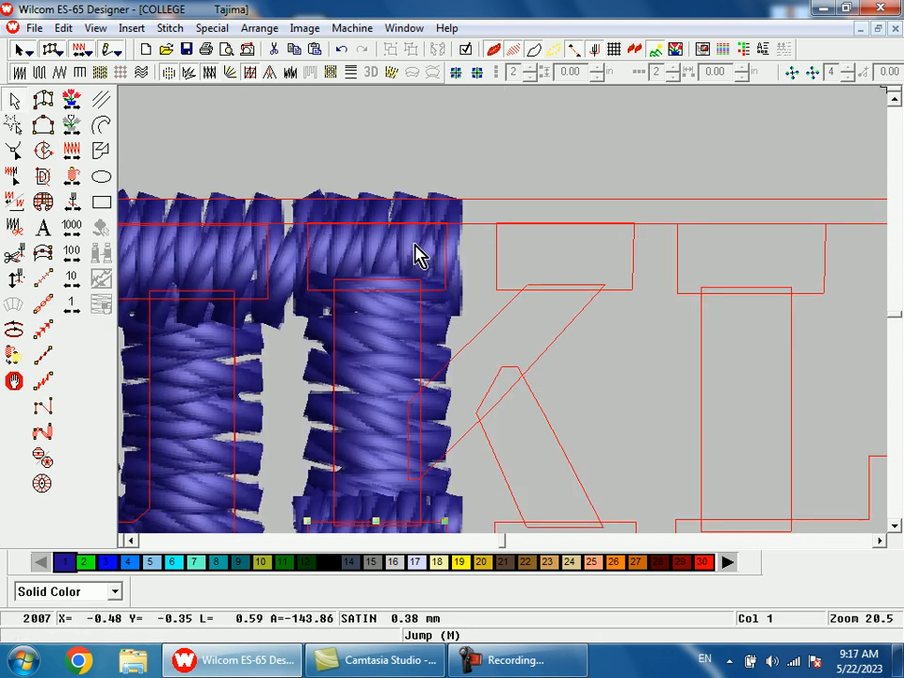
pyautogui.hotkey('ctrl', 'd')
pyautogui.moveTo(413, 256); pyautogui.dragTo(566, 257)
# Step: Digitize the K's upper diagonal arm as a satin column from its serif down to the stem
pyautogui.press('space')
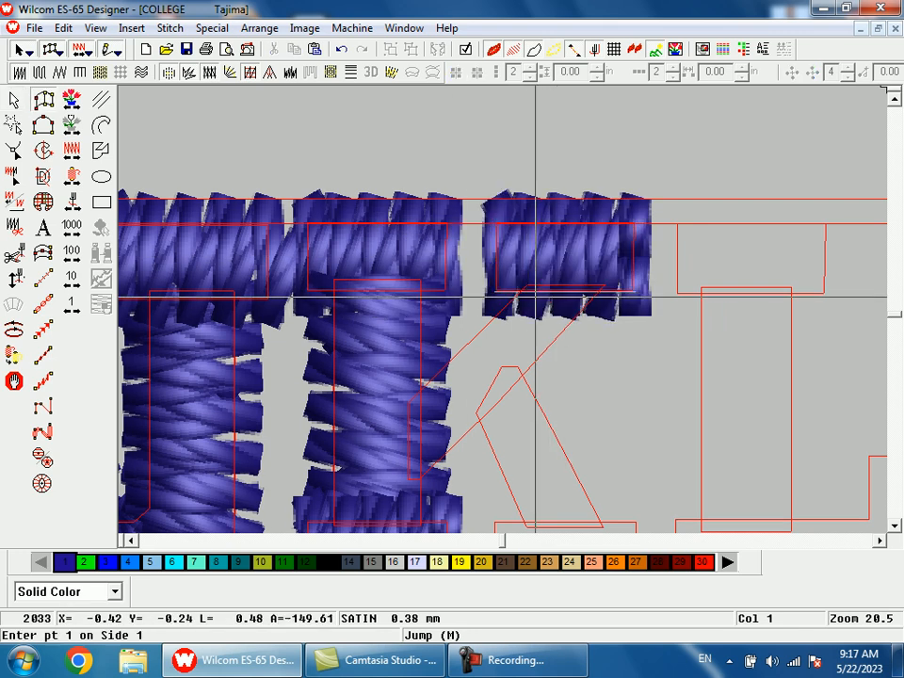
pyautogui.click(521, 289)
pyautogui.click(603, 288)
pyautogui.click(421, 389)
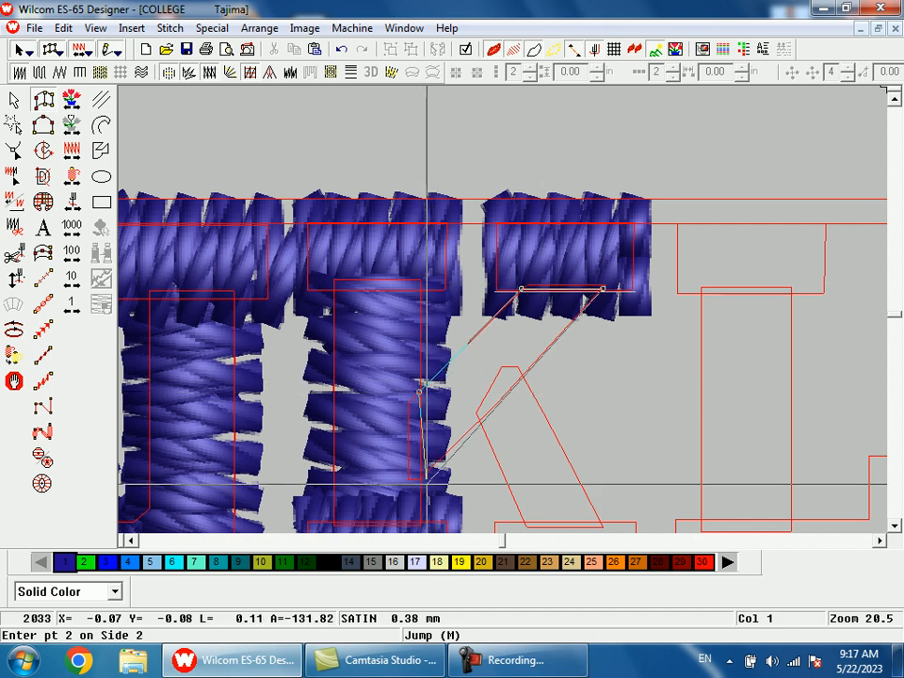
pyautogui.press('Return')
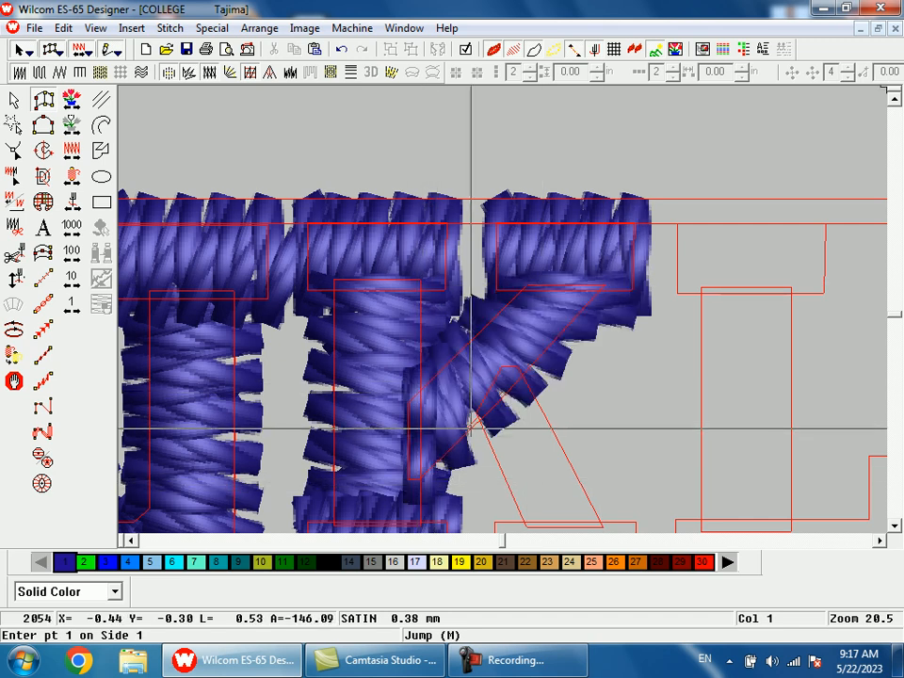
# Step: Digitize the K's diagonal leg as a satin column from the arm's lower edge to the bottom serif outline
pyautogui.click(478, 422)
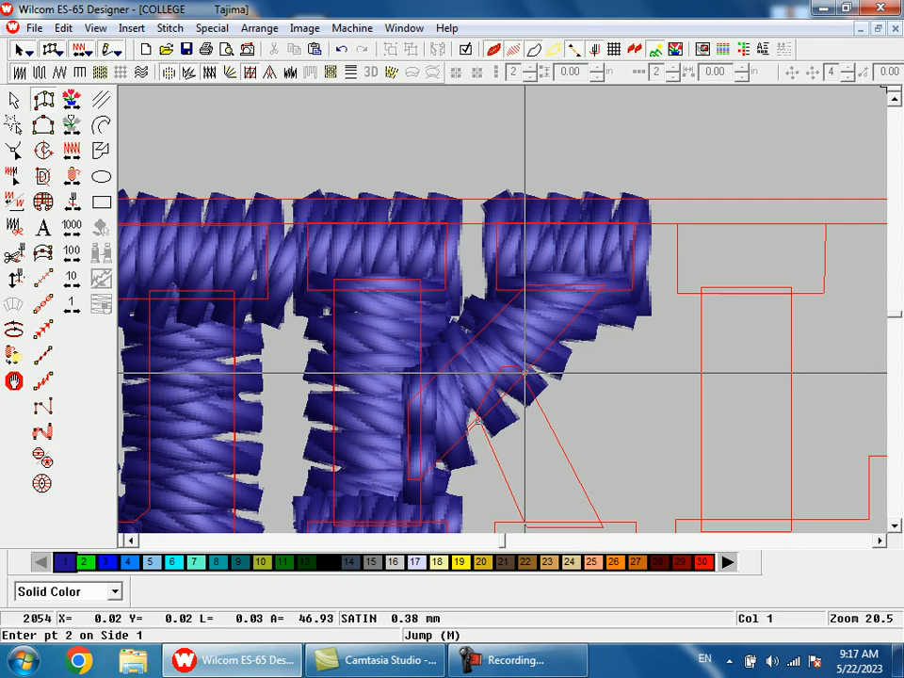
pyautogui.click(525, 371)
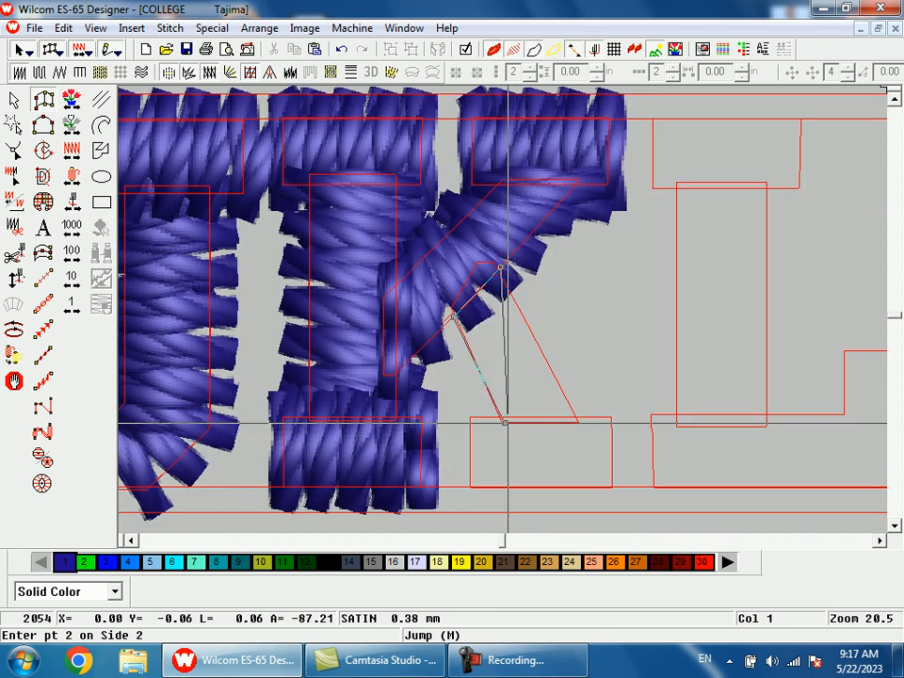
pyautogui.click(577, 422)
pyautogui.press('Return')
# Step: Duplicate the K stem's satin bottom serif onto the serif outline under the diagonal leg
pyautogui.click(400, 461)
pyautogui.moveTo(395, 460); pyautogui.dragTo(545, 458)
pyautogui.moveTo(475, 450); pyautogui.dragTo(474, 450)
# Step: Stretch the bottom of the J's satin column slightly downward past its outline
pyautogui.hotkey('shift', 'z')
pyautogui.hotkey('shift', 'z')
pyautogui.press('b')
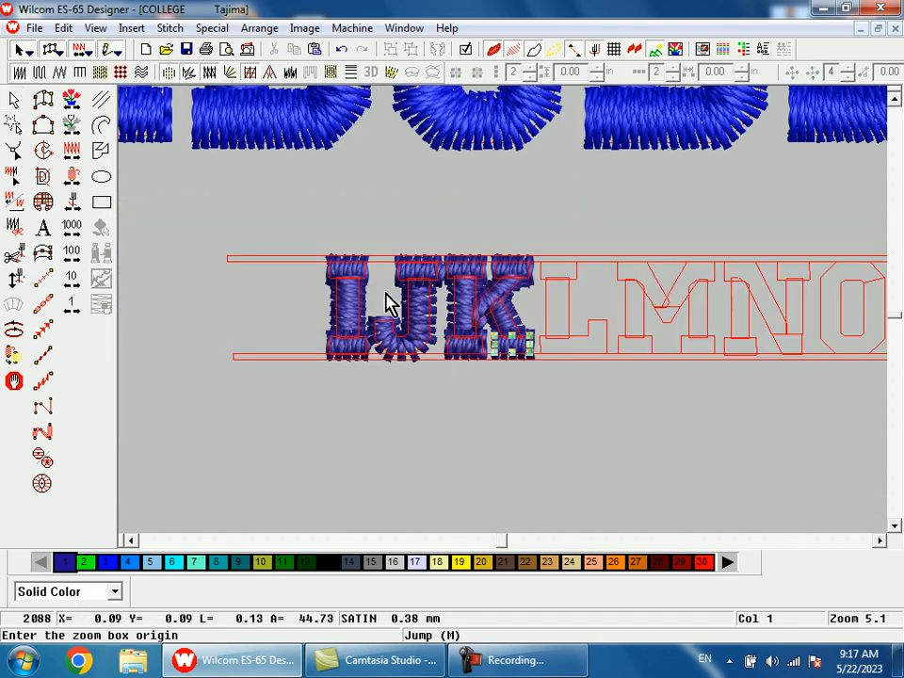
pyautogui.moveTo(391, 303); pyautogui.dragTo(474, 388)
pyautogui.moveTo(423, 370); pyautogui.dragTo(424, 390)
# Step: Duplicate the K arm's satin serif onto the L's top serif outline and widen the copy to fit
pyautogui.hotkey('shift', 'z')
pyautogui.hotkey('shift', 'z')
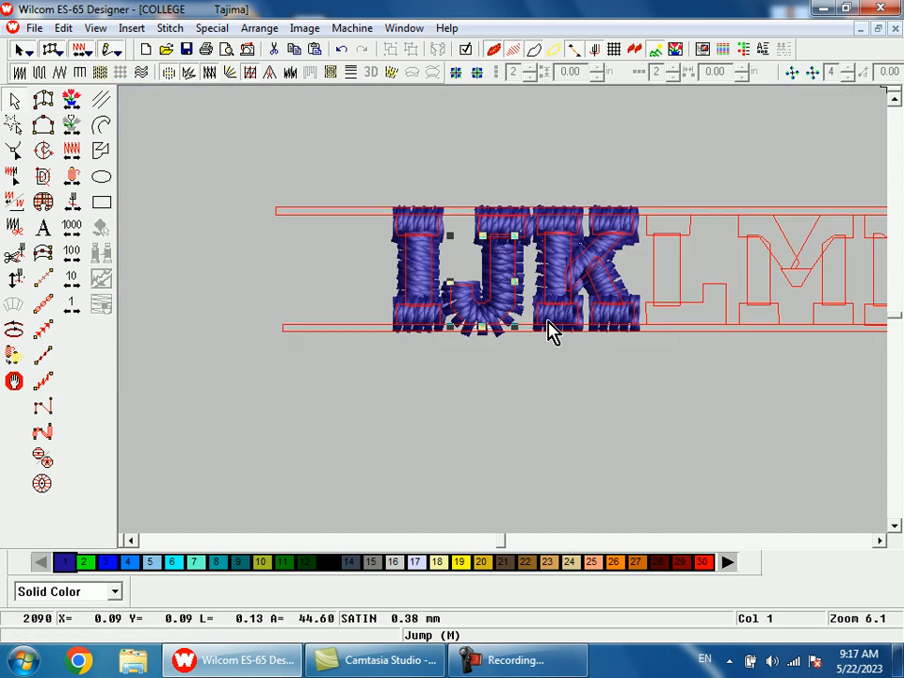
pyautogui.hotkey('shift', 'z')
pyautogui.press('b')
pyautogui.moveTo(576, 244); pyautogui.dragTo(599, 308)
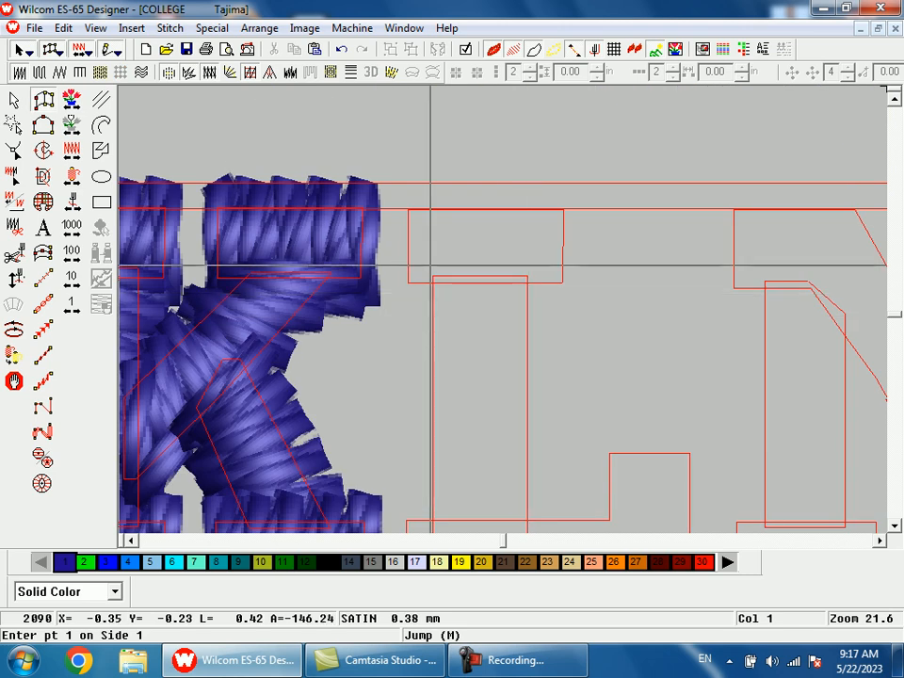
pyautogui.press('Escape')
pyautogui.click(351, 245)
pyautogui.moveTo(367, 253); pyautogui.dragTo(481, 259)
pyautogui.moveTo(555, 247); pyautogui.dragTo(571, 254)
# Step: Digitize the L's vertical stem as a satin column from the top serif to the foot outline
pyautogui.press('a')
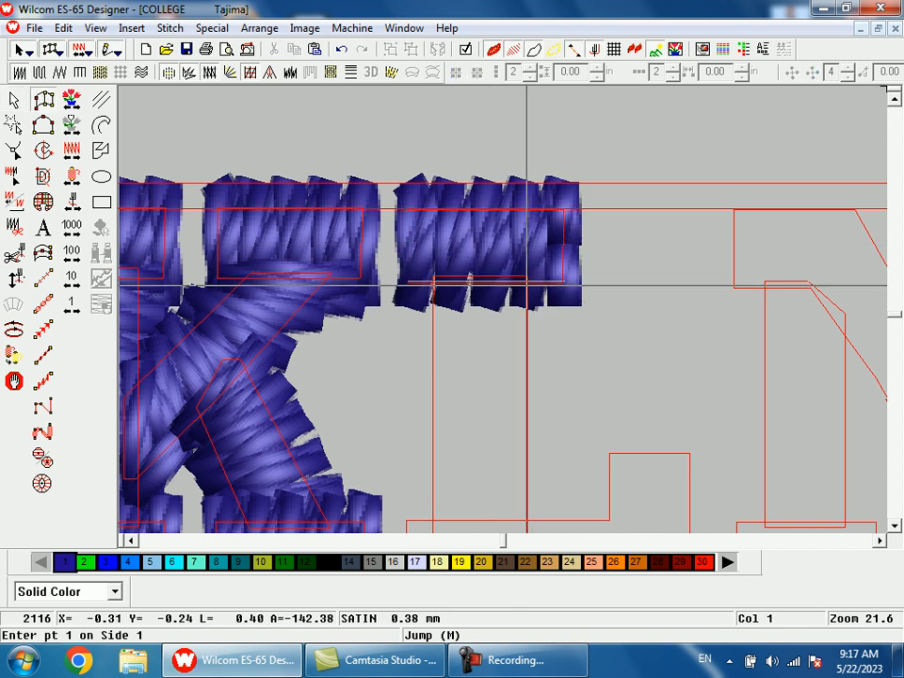
pyautogui.click(527, 282)
pyautogui.click(434, 280)
pyautogui.scroll(-2, 446, 331)
pyautogui.click(530, 416)
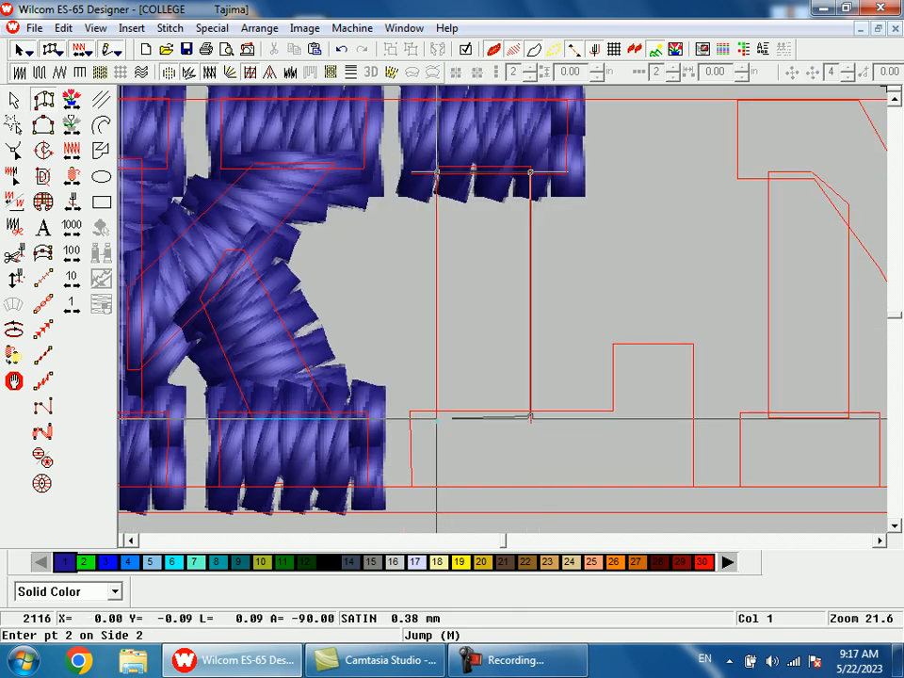
pyautogui.click(437, 420)
pyautogui.press('Return')
# Step: Digitize the L's foot as one satin column along the base, around the corner and up the short upturned end
pyautogui.click(412, 414)
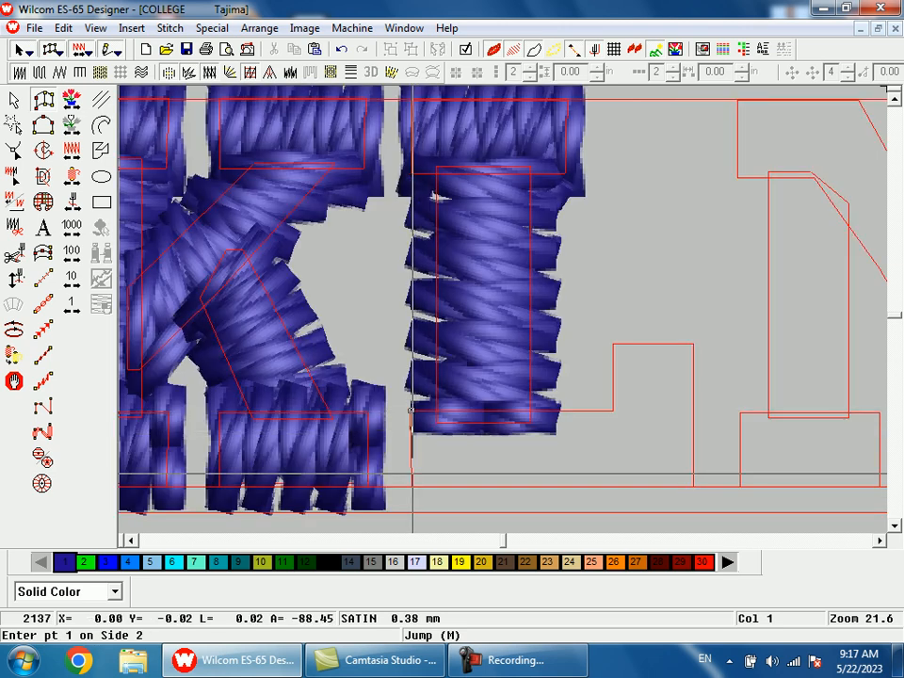
pyautogui.click(613, 411)
pyautogui.click(693, 486)
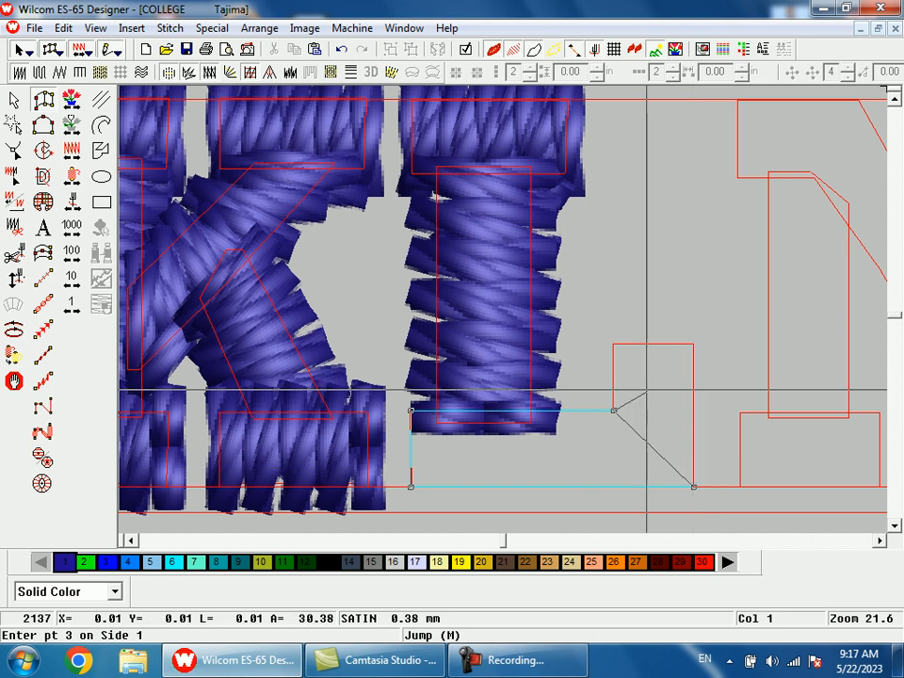
pyautogui.click(614, 344)
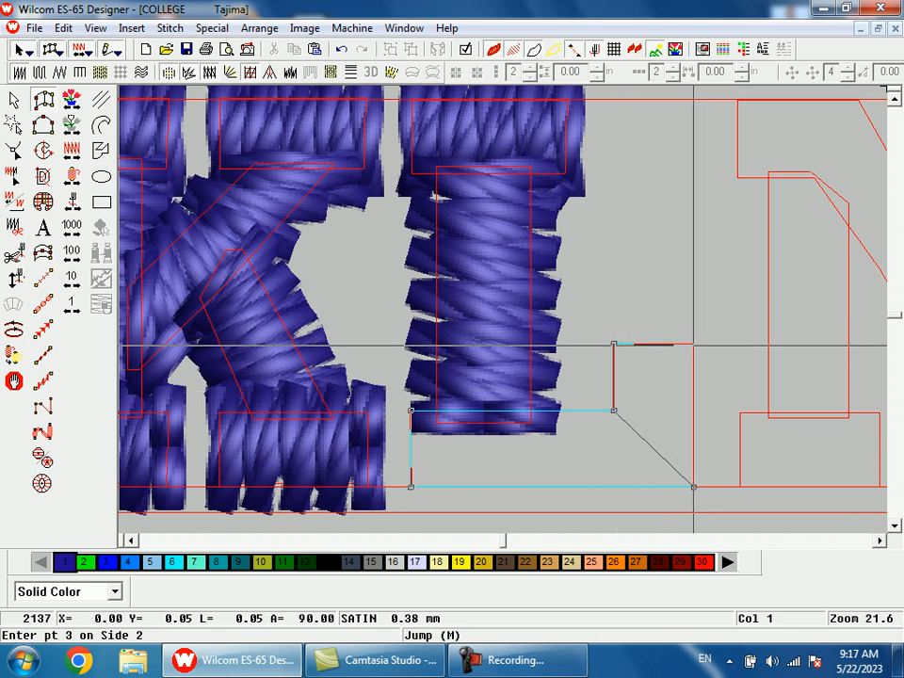
pyautogui.hotkey('shift', 'z')
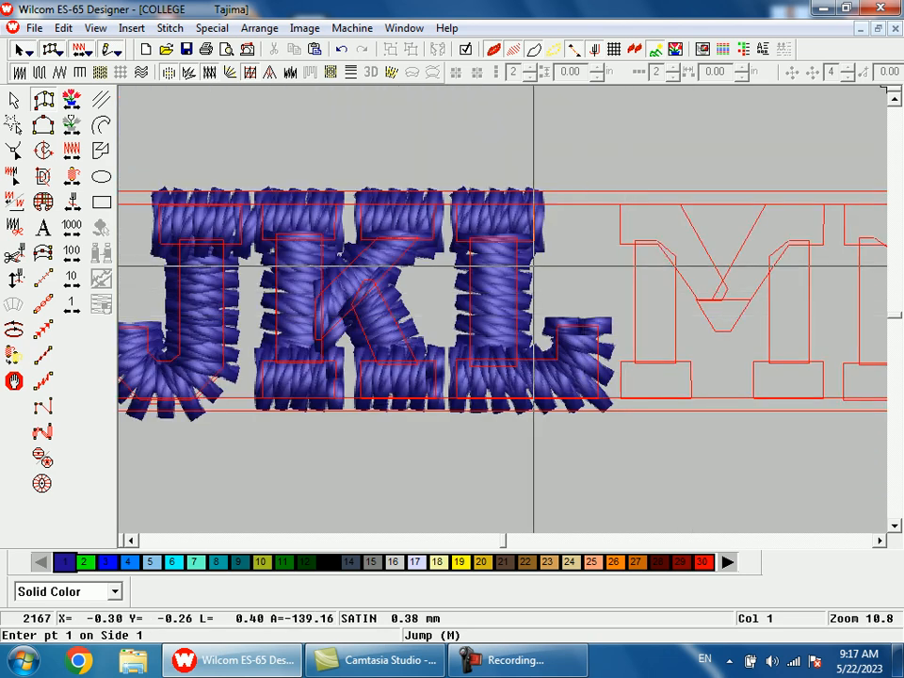
# Step: Stretch the bottom edge of the L's satin foot slightly downward past its outline
pyautogui.press('Escape')
pyautogui.click(514, 223)
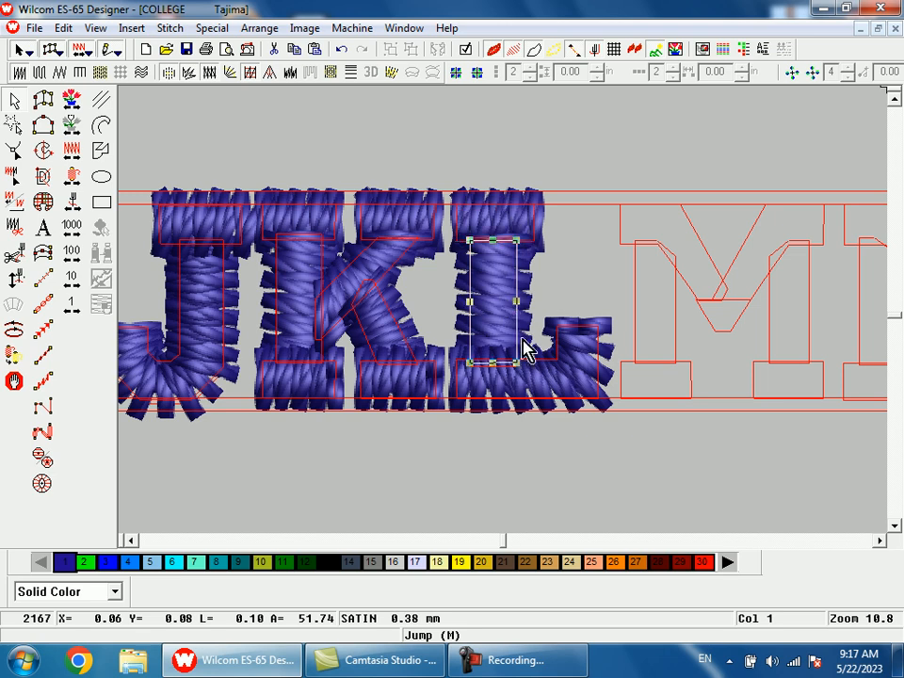
pyautogui.click(556, 386)
pyautogui.hotkey('shift', 'z')
pyautogui.press('b')
pyautogui.moveTo(502, 309); pyautogui.dragTo(543, 406)
pyautogui.moveTo(472, 296); pyautogui.dragTo(472, 309)
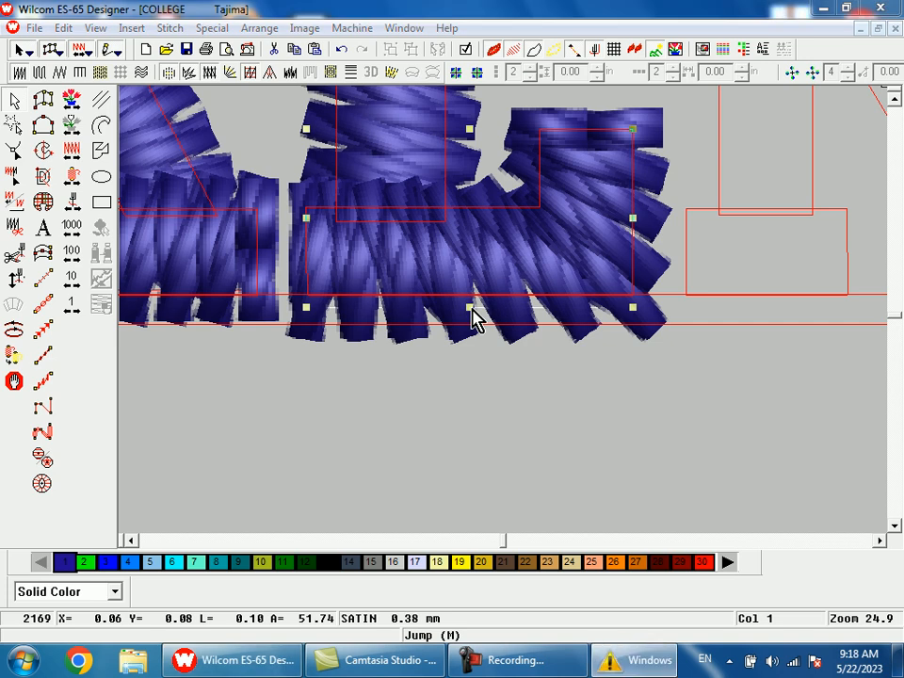
pyautogui.click(662, 143)
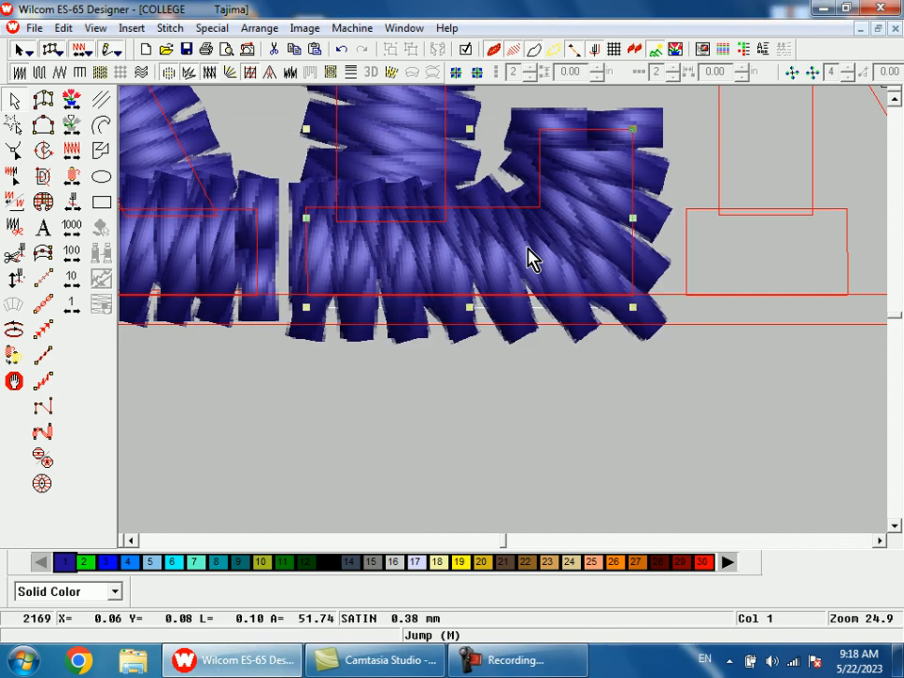
# Step: Reshape the L foot's stitch angles, making the line before the corner vertical and the one in the upturned end nearly horizontal
pyautogui.press('h')
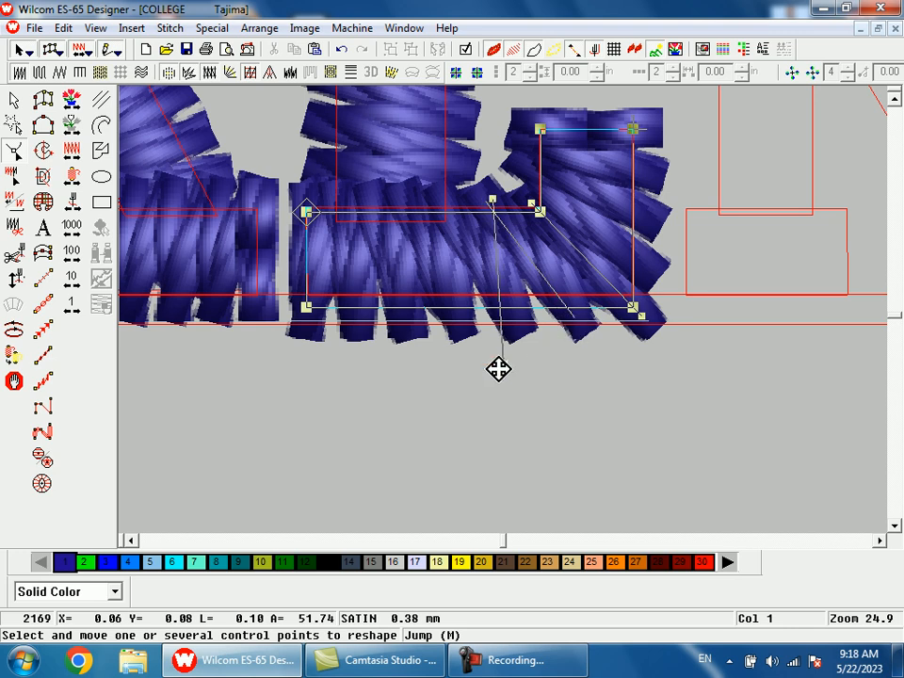
pyautogui.moveTo(494, 373); pyautogui.dragTo(494, 369)
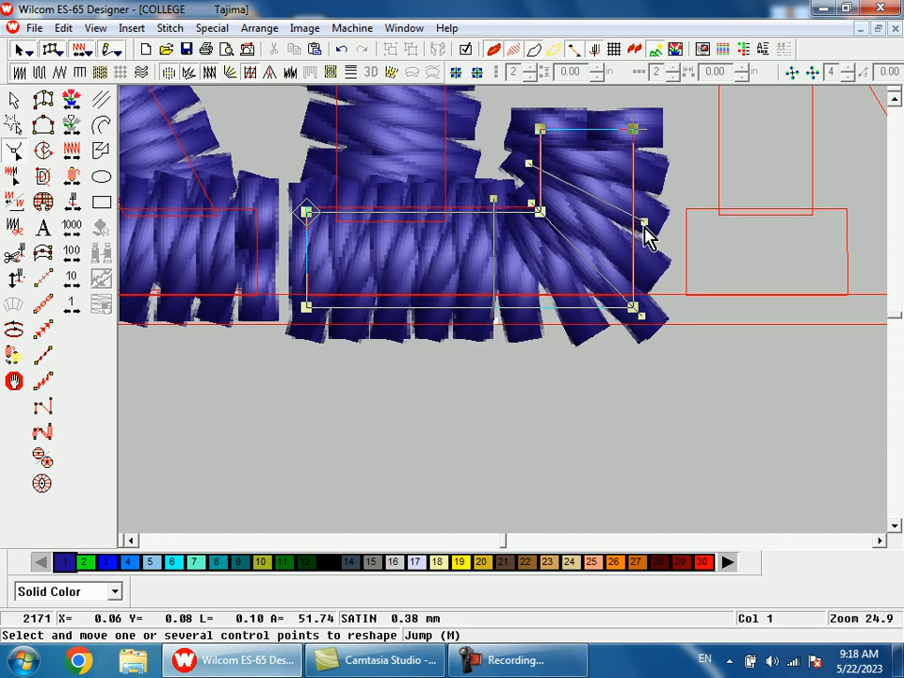
pyautogui.moveTo(679, 174); pyautogui.dragTo(679, 174)
pyautogui.hotkey('shift', 'z')
pyautogui.hotkey('shift', 'z')
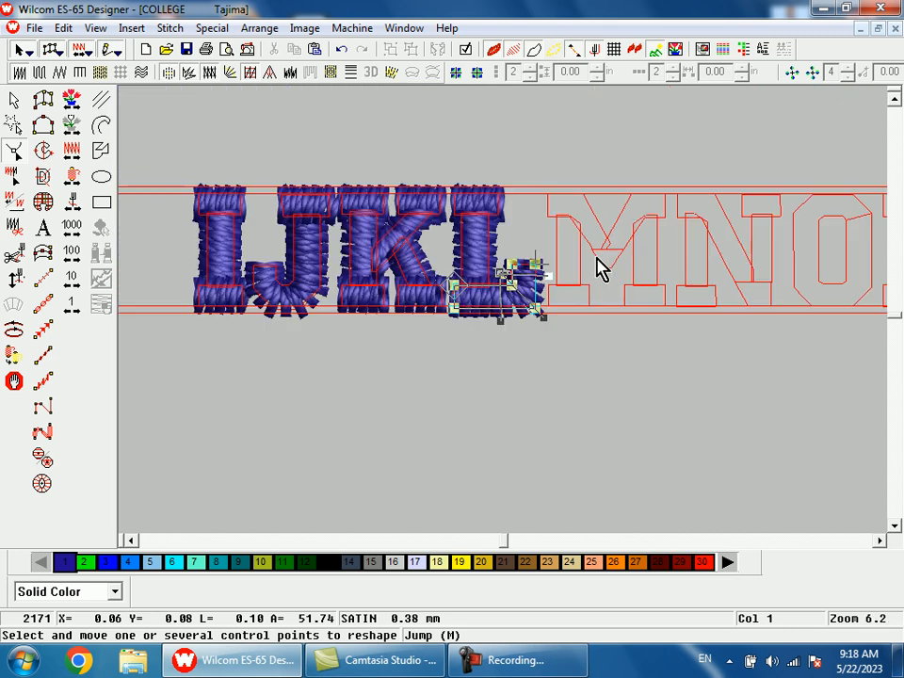
pyautogui.press('Escape')
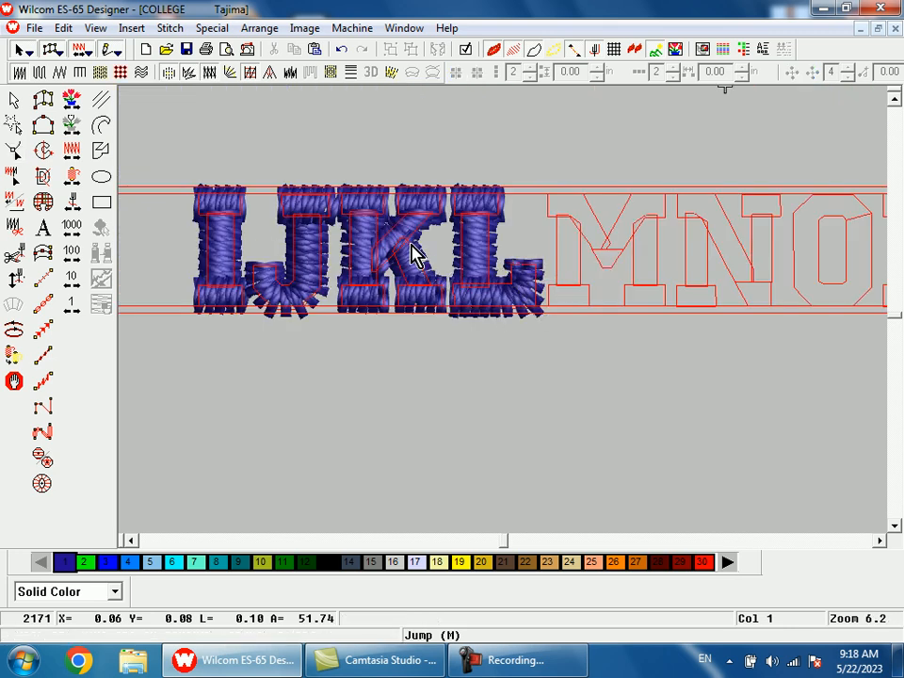
# Step: Copy the K's lower-right serif onto the M's left foot outline
pyautogui.hotkey('shift', 'z')
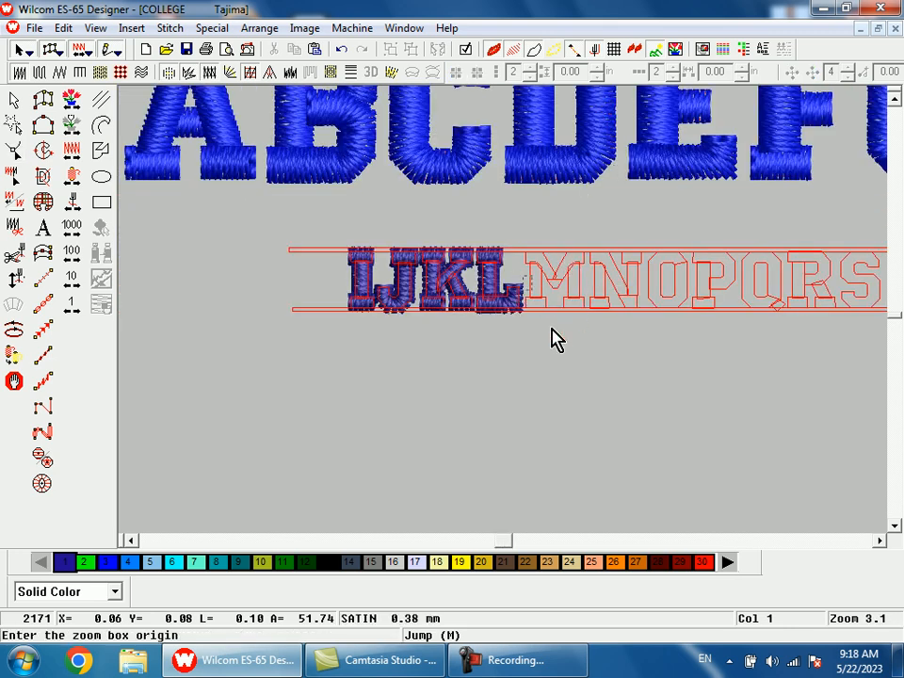
pyautogui.moveTo(600, 322); pyautogui.dragTo(480, 294)
pyautogui.hotkey('shift', 'z')
pyautogui.hotkey('shift', 'z')
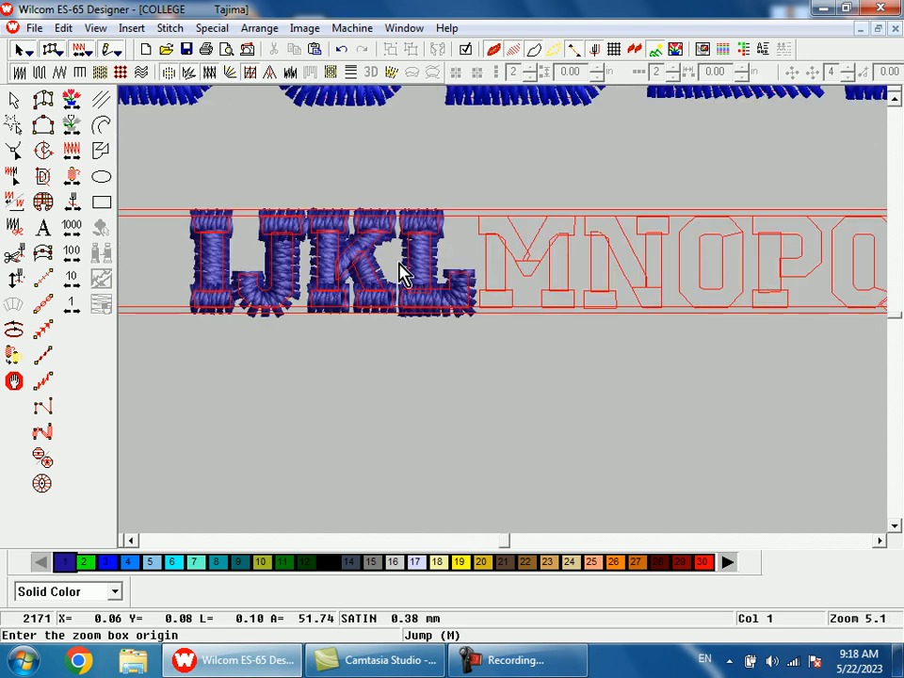
pyautogui.moveTo(404, 303); pyautogui.dragTo(492, 372)
pyautogui.click(294, 346)
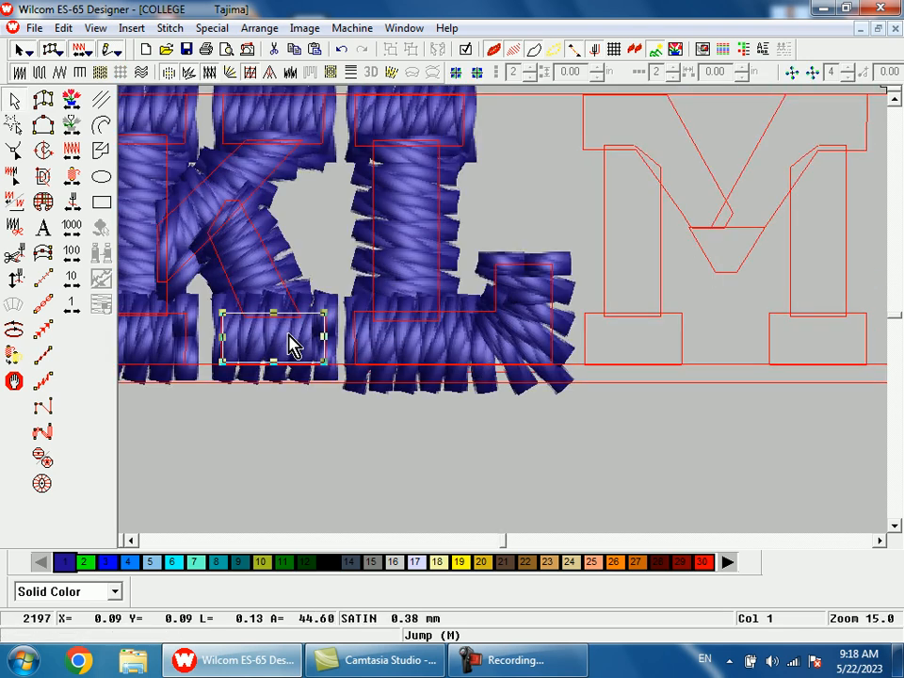
pyautogui.moveTo(294, 347); pyautogui.dragTo(635, 342)
# Step: Narrow the copied serif on the M's left foot to match the outline's width
pyautogui.hotkey('shift', 'z')
pyautogui.press('b')
pyautogui.moveTo(572, 261); pyautogui.dragTo(622, 373)
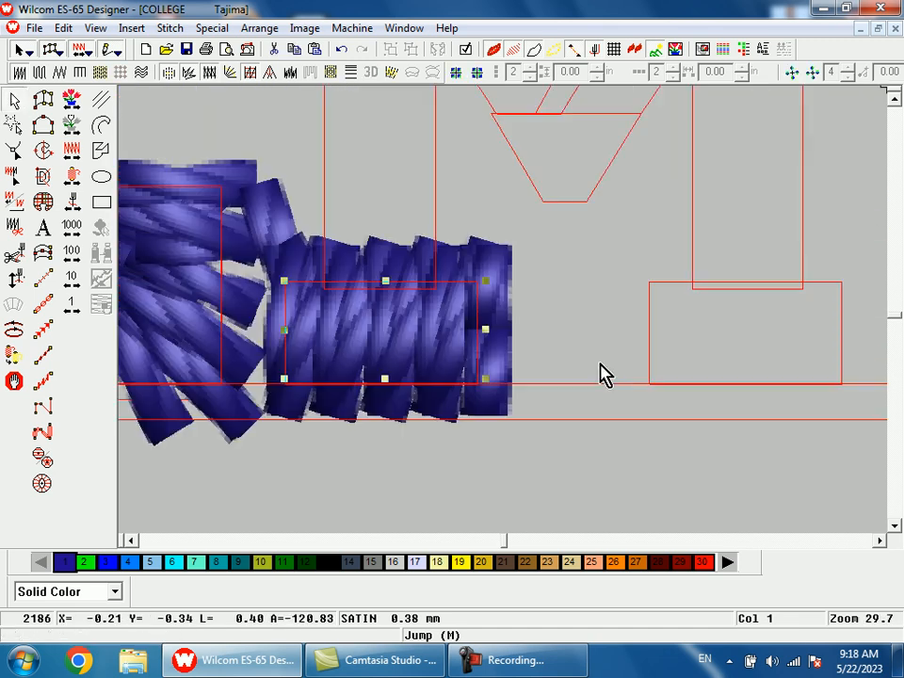
pyautogui.moveTo(483, 328); pyautogui.dragTo(475, 329)
# Step: Digitize the M's left stem as a satin column from the foot serif up to the top serif
pyautogui.press('a')
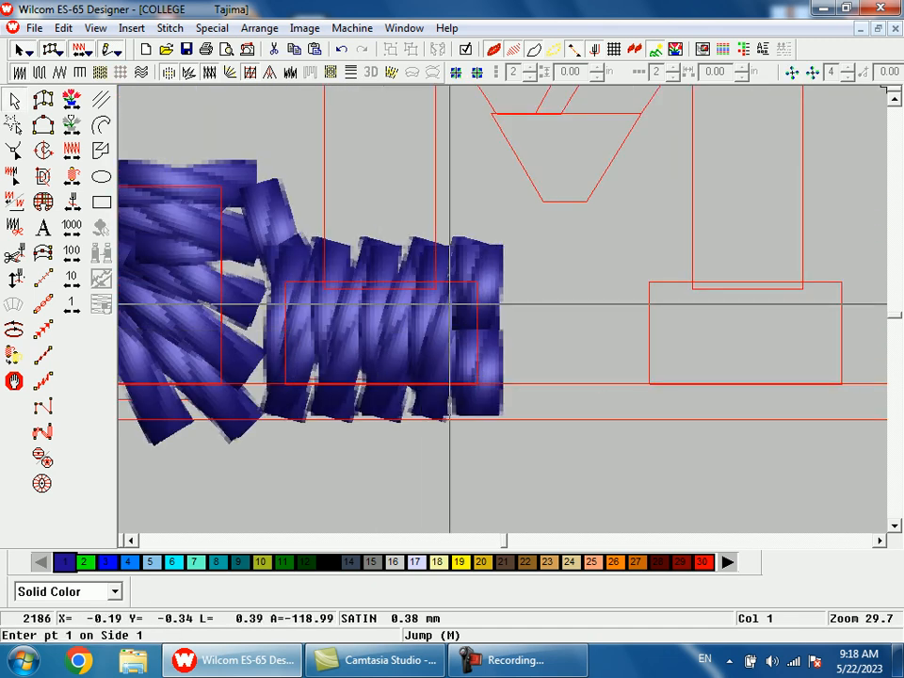
pyautogui.click(434, 284)
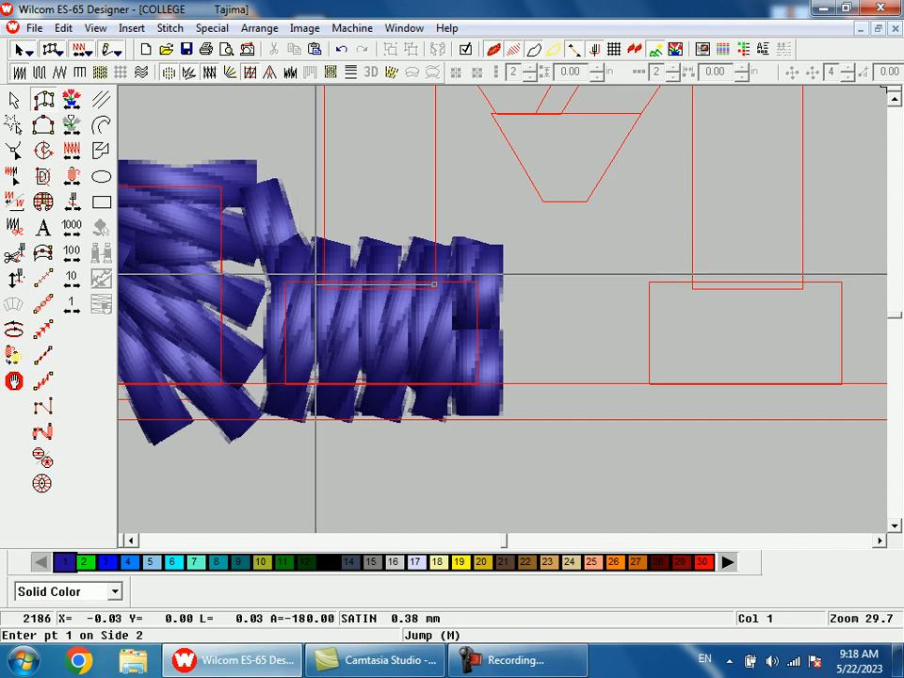
pyautogui.keyDown('ctrl'); pyautogui.click(325, 275); pyautogui.keyUp('ctrl')
pyautogui.hotkey('shift', 'z')
pyautogui.press('b')
pyautogui.moveTo(449, 167); pyautogui.dragTo(502, 301)
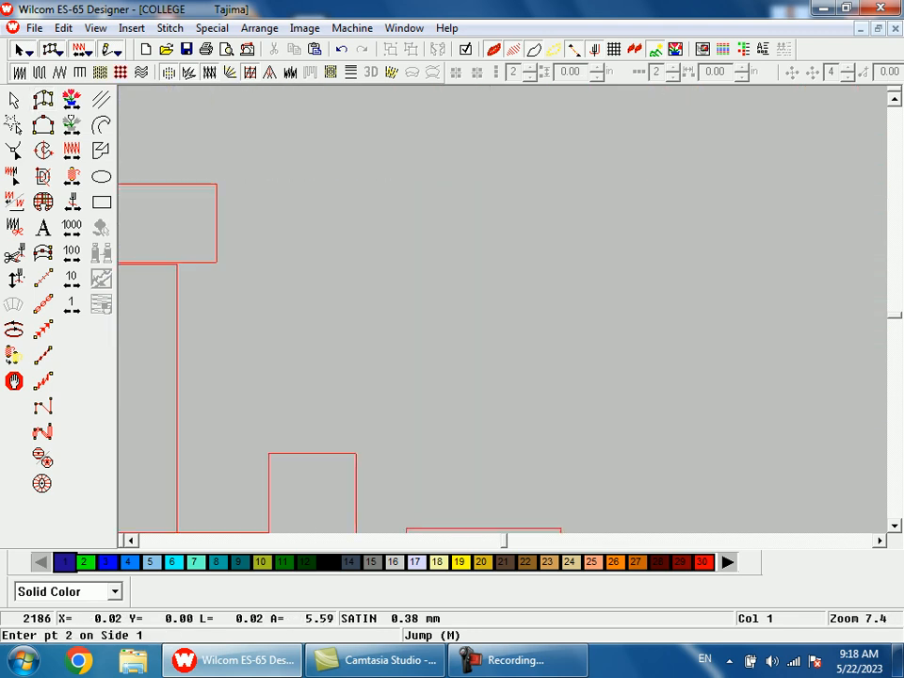
pyautogui.click(525, 268)
pyautogui.press('Return')
# Step: Digitize the M's upper-left serif and left diagonal as one satin column ending at the horizontal line above the centre point
pyautogui.click(405, 271)
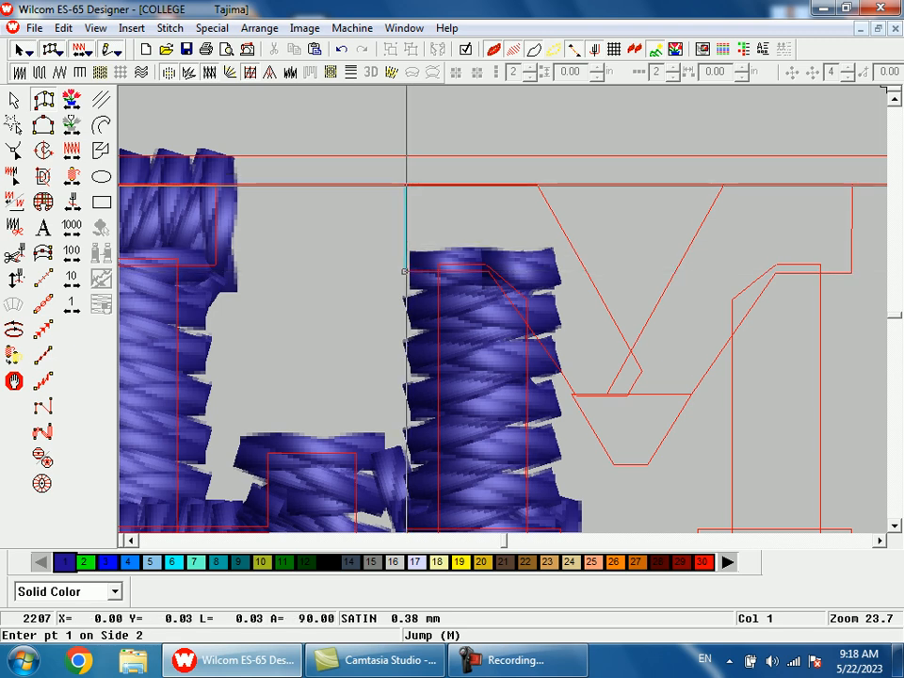
pyautogui.click(405, 184)
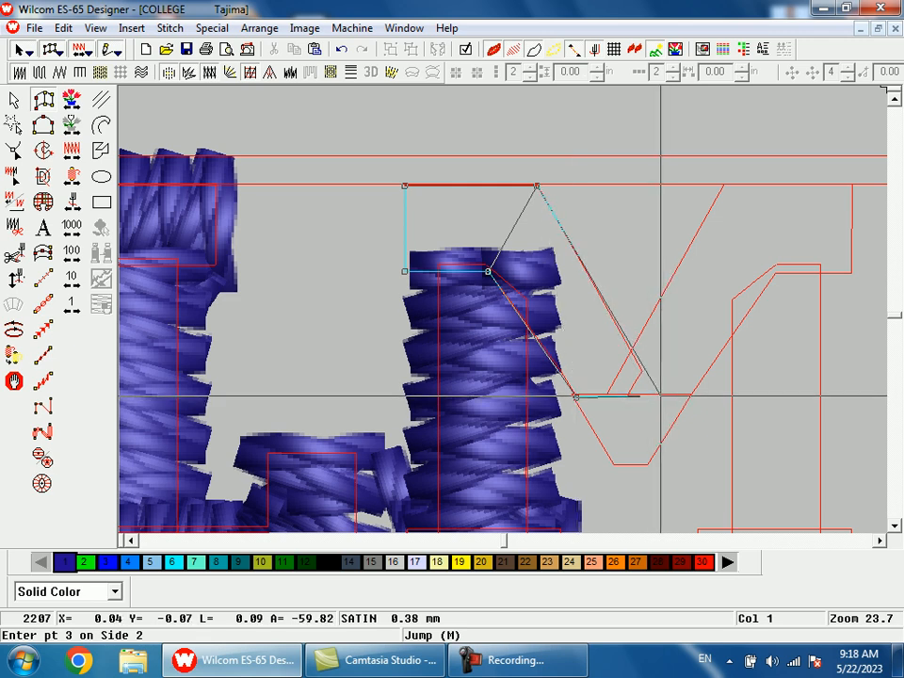
pyautogui.press('Return')
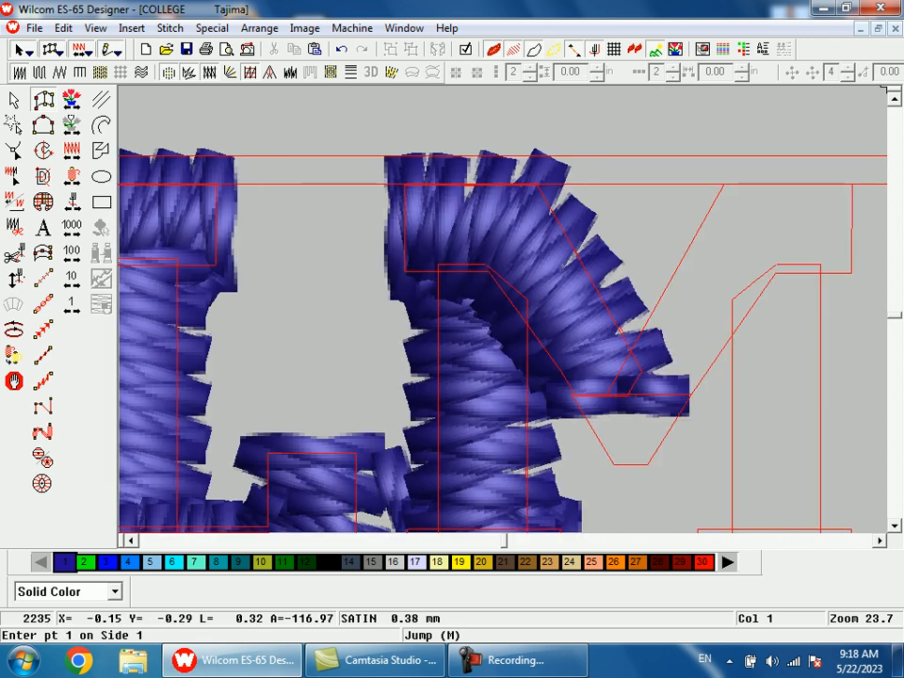
# Step: Digitize the M's tapered centre point as a satin column below the left diagonal
pyautogui.click(573, 394)
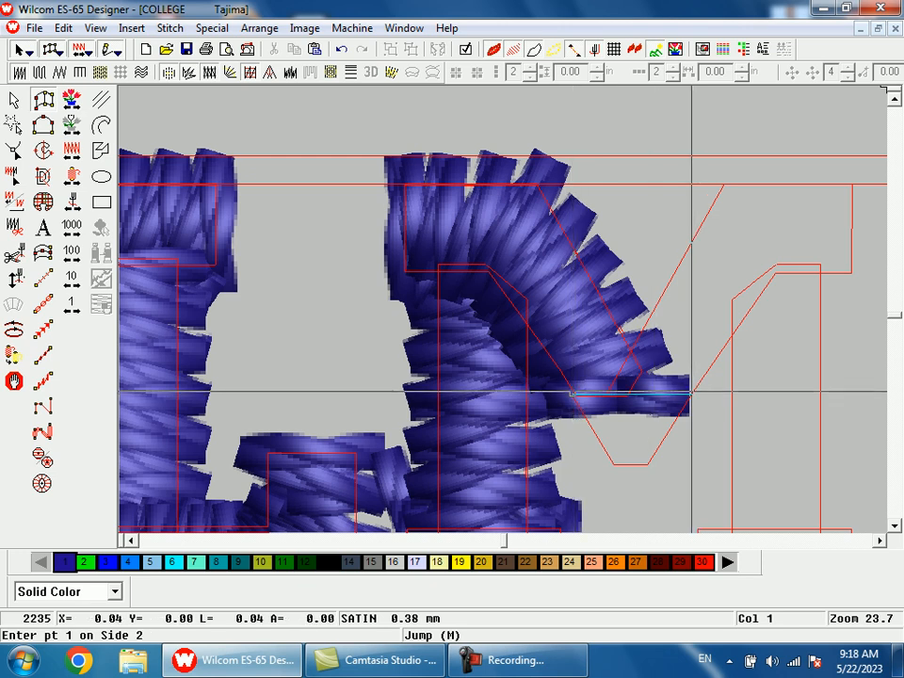
pyautogui.click(690, 391)
pyautogui.click(614, 465)
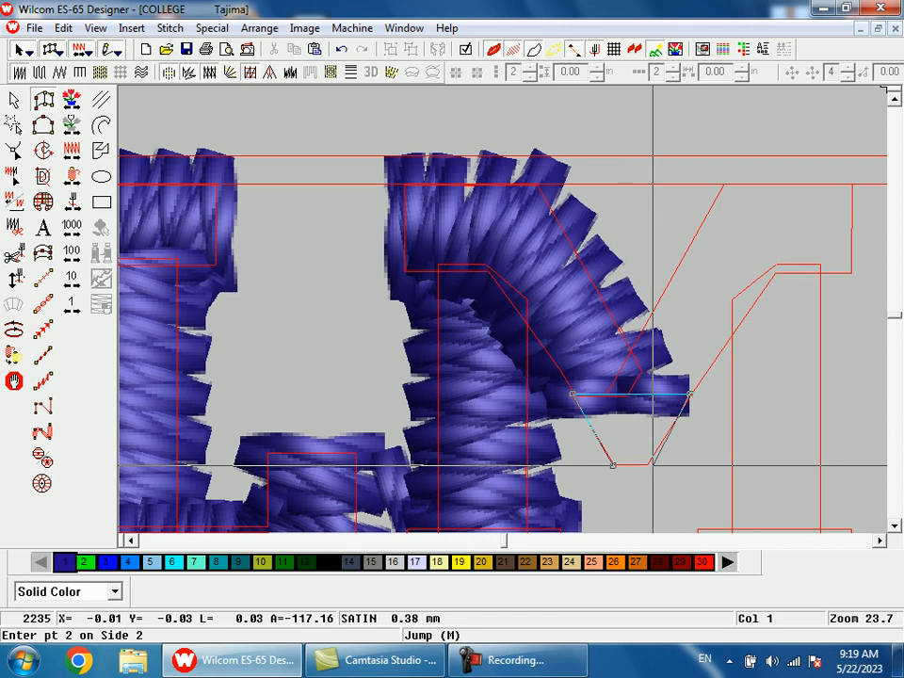
# Step: Digitize the M's right diagonal and upper-right serif as one satin column starting from the centre point
pyautogui.click(691, 394)
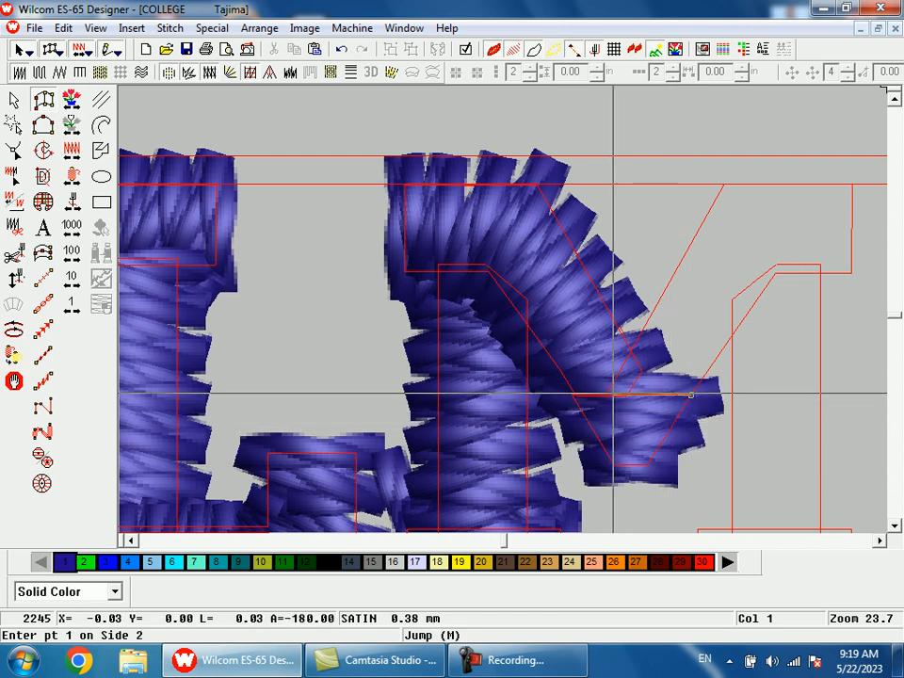
pyautogui.click(777, 271)
pyautogui.click(722, 183)
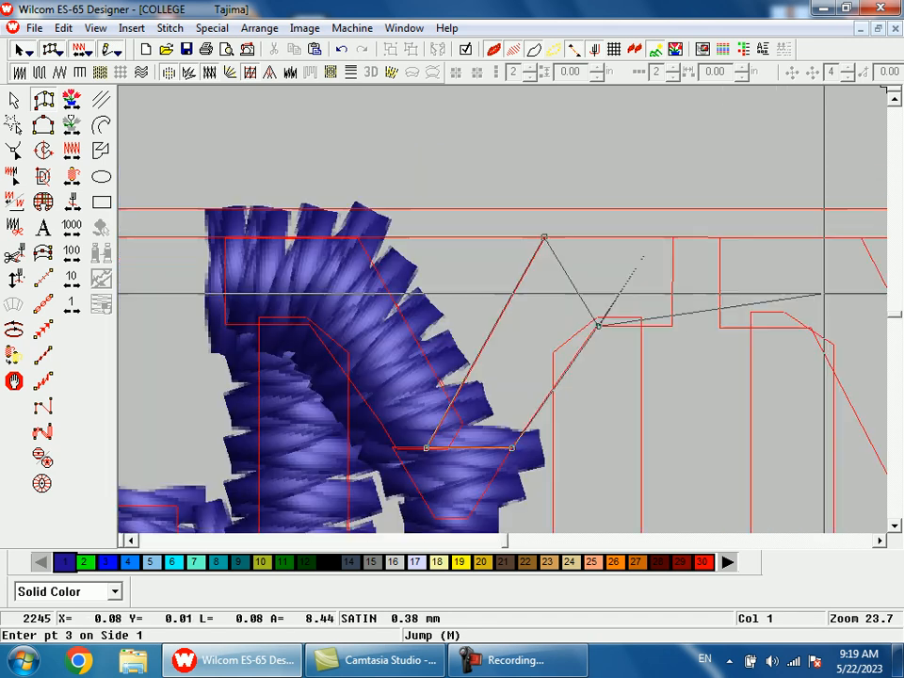
pyautogui.click(671, 327)
pyautogui.press('Return')
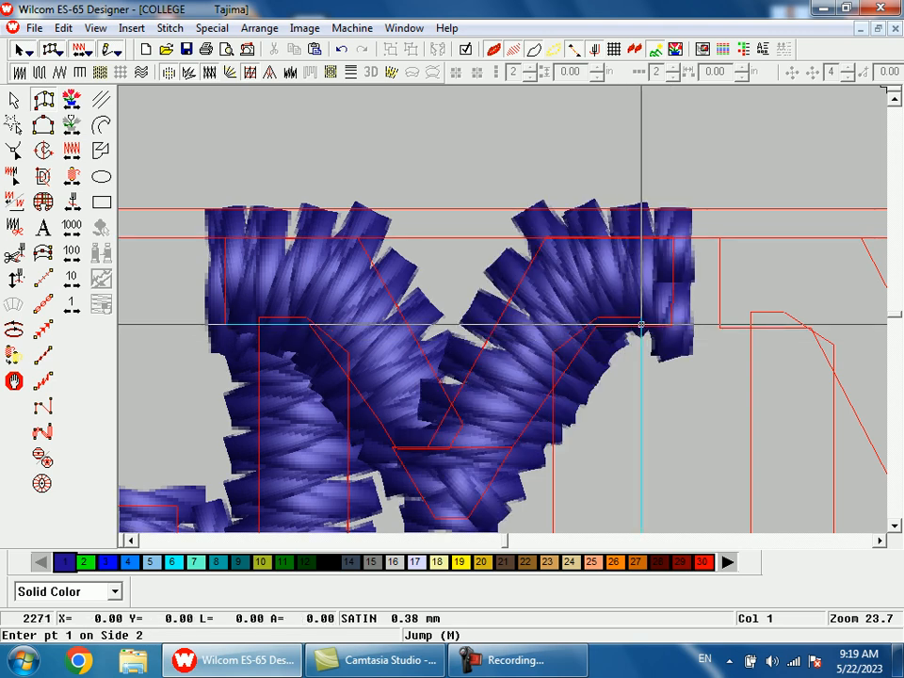
# Step: Digitize the M's right stem as a satin column from the top serif down to the foot outline
pyautogui.click(553, 322)
pyautogui.keyDown('ctrl'); pyautogui.click(585, 484); pyautogui.keyUp('ctrl')
pyautogui.keyDown('ctrl'); pyautogui.click(516, 484); pyautogui.keyUp('ctrl')
pyautogui.press('Return')
# Step: Duplicate the M's left foot serif and place the copy on its right foot outline
pyautogui.hotkey('shift', 'z')
pyautogui.hotkey('shift', 'z')
pyautogui.press('b')
pyautogui.moveTo(416, 260); pyautogui.dragTo(509, 396)
pyautogui.press('Escape')
pyautogui.click(482, 431)
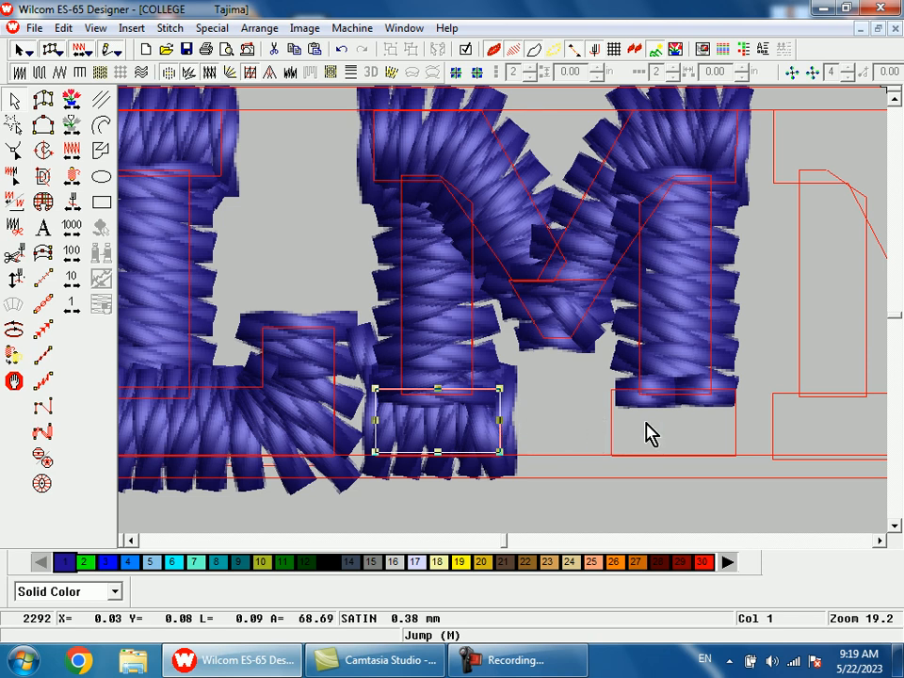
pyautogui.hotkey('ctrl', 'd')
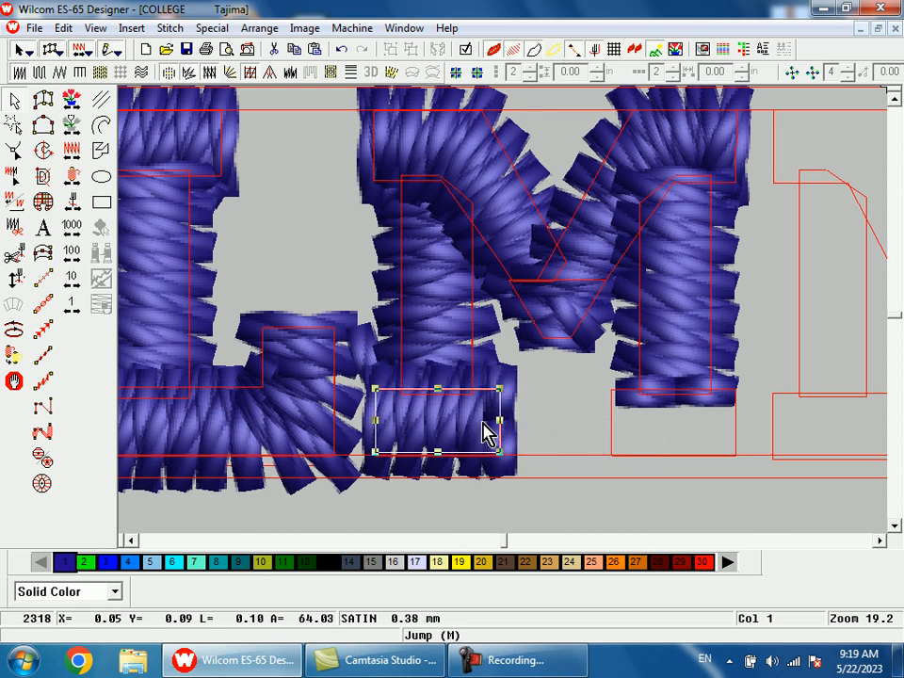
pyautogui.moveTo(483, 422); pyautogui.dragTo(672, 417)
# Step: Copy the M's right foot serif onto the N's left foot outline
pyautogui.hotkey('shift', 'z')
pyautogui.hotkey('shift', 'z')
pyautogui.press('b')
pyautogui.moveTo(542, 267); pyautogui.dragTo(613, 385)
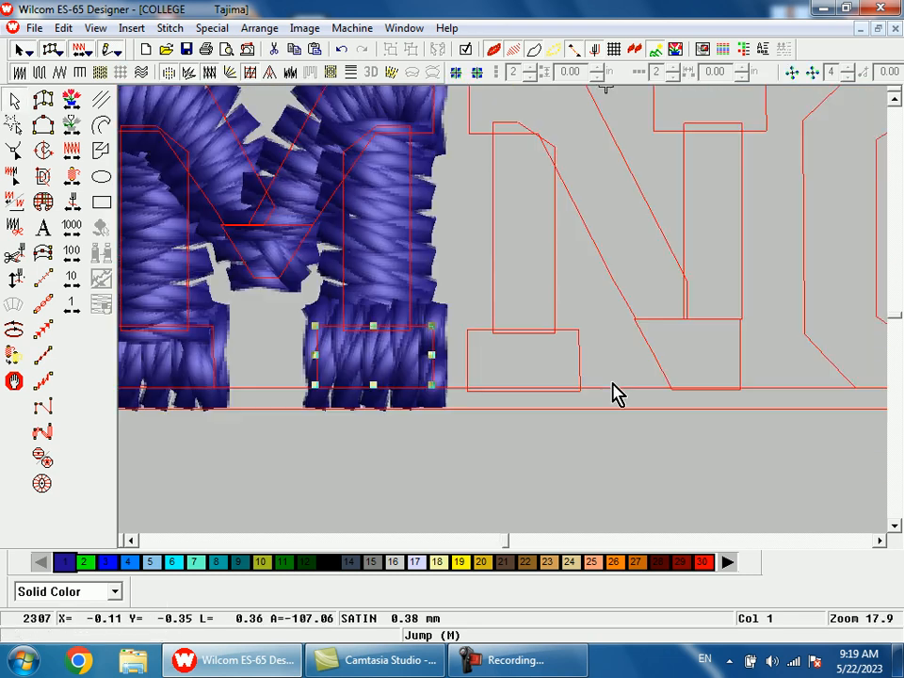
pyautogui.moveTo(399, 373); pyautogui.dragTo(523, 377)
# Step: Digitize the N's left stem as a satin column from the foot serif up to the top serif
pyautogui.hotkey('shift', 'z')
pyautogui.press('b')
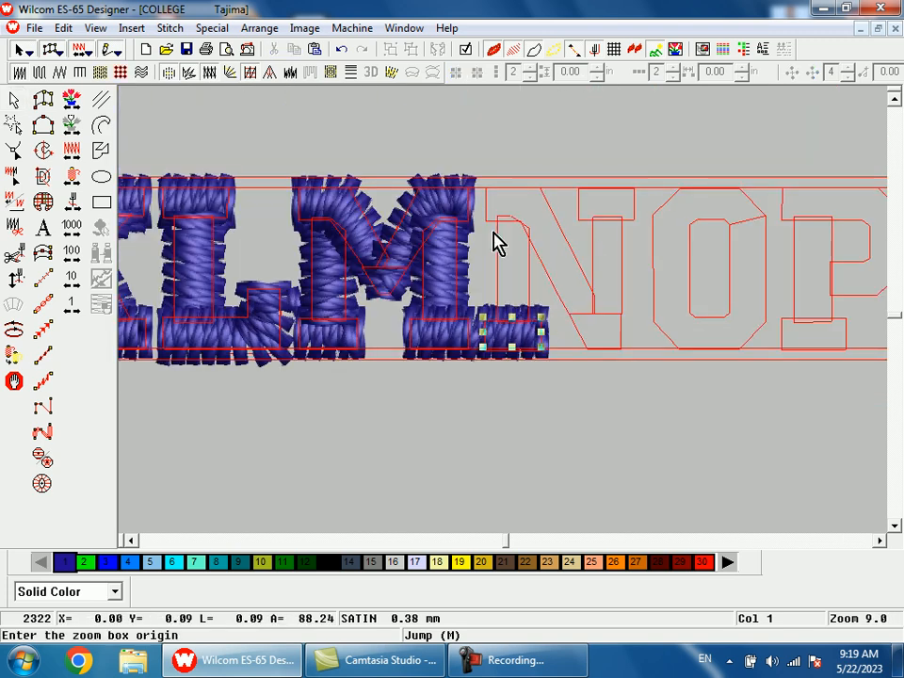
pyautogui.moveTo(494, 242); pyautogui.dragTo(547, 417)
pyautogui.press('space')
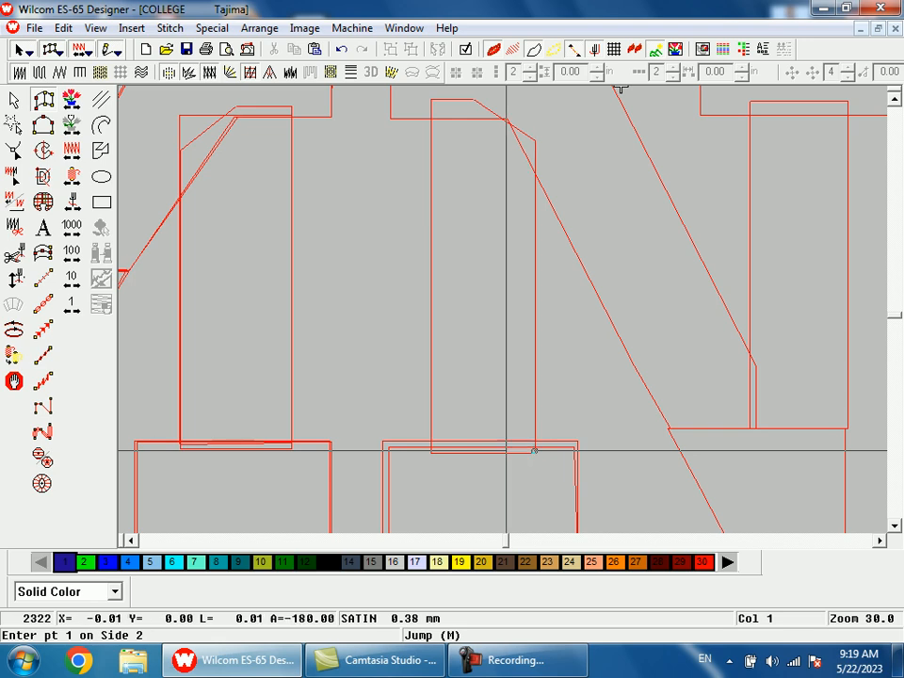
pyautogui.click(433, 452)
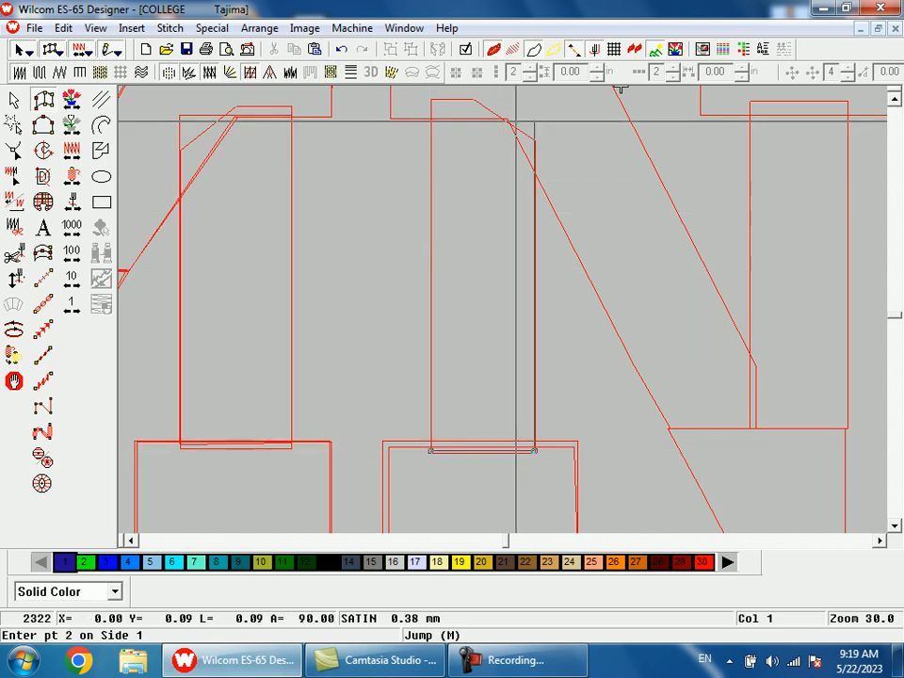
pyautogui.click(534, 109)
pyautogui.press('Return')
# Step: Digitize the N's upper-left serif and diagonal as one satin column ending at the horizontal line above the lower-right corner
pyautogui.hotkey('shift', 'z')
pyautogui.hotkey('shift', 'z')
pyautogui.press('b')
pyautogui.moveTo(636, 203); pyautogui.dragTo(411, 334)
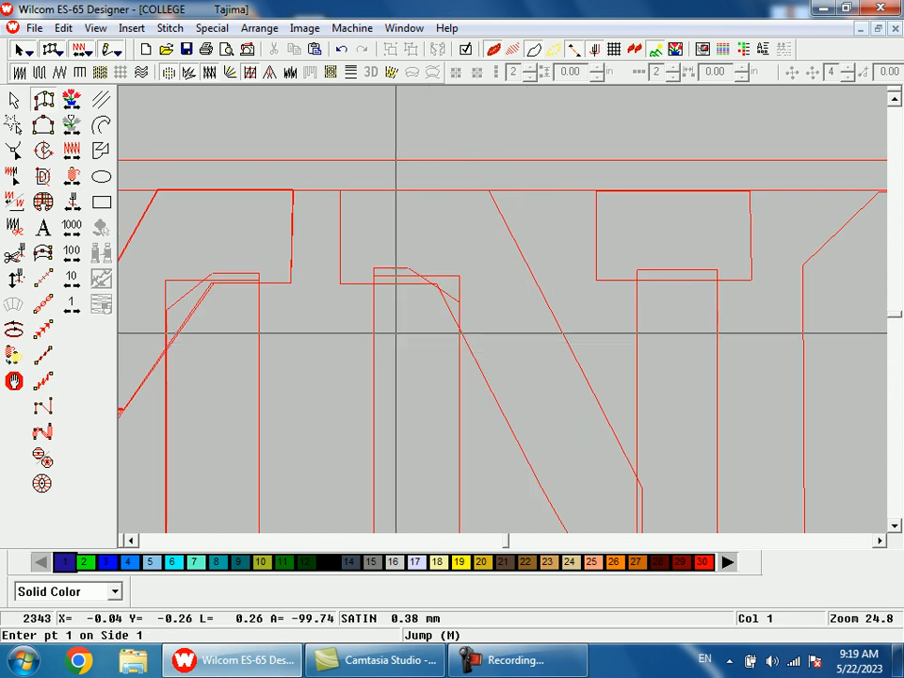
pyautogui.click(340, 285)
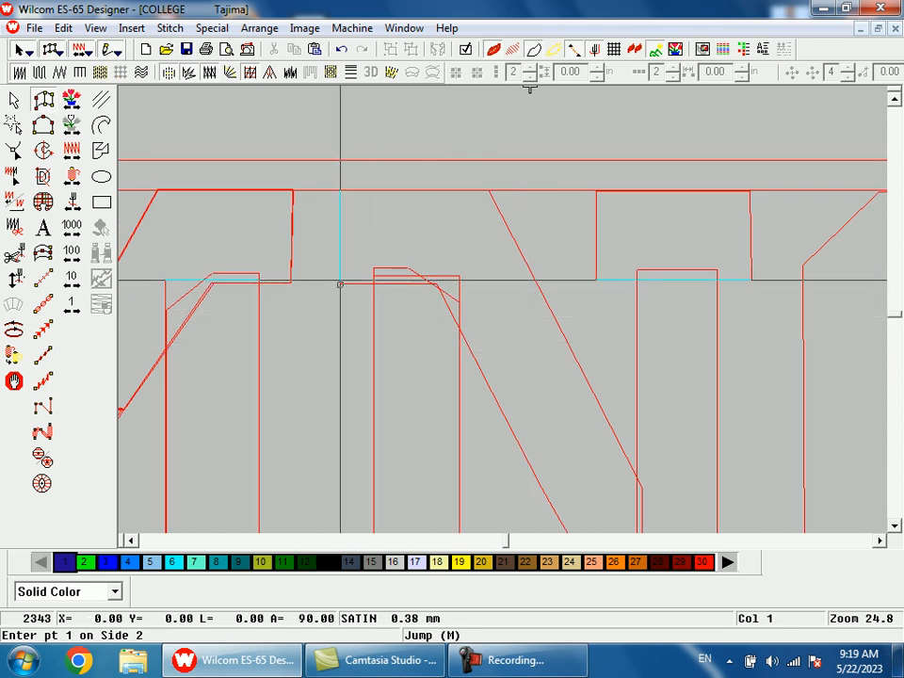
pyautogui.click(340, 190)
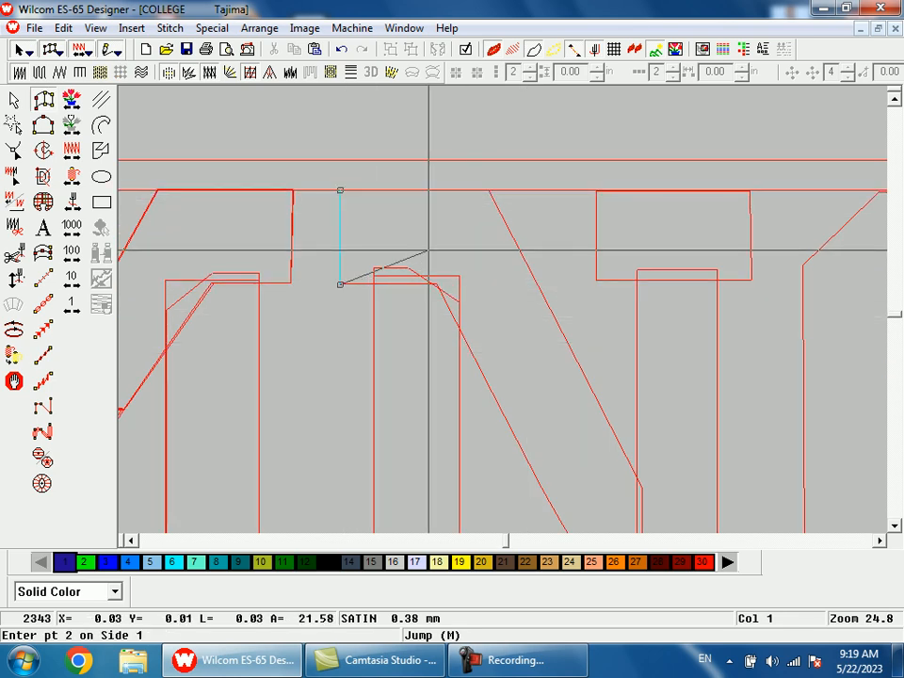
pyautogui.click(436, 284)
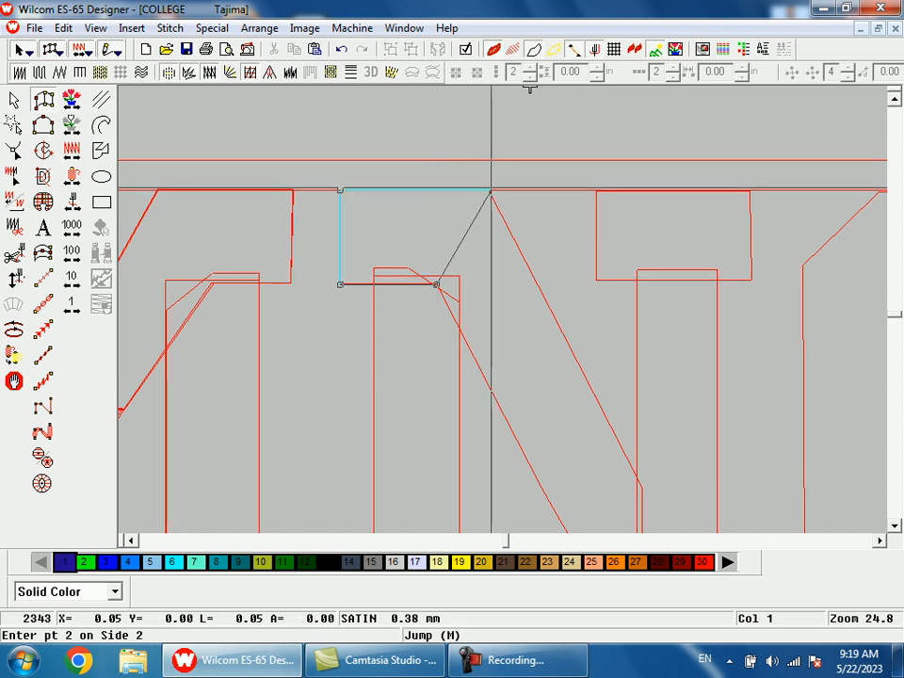
pyautogui.click(488, 191)
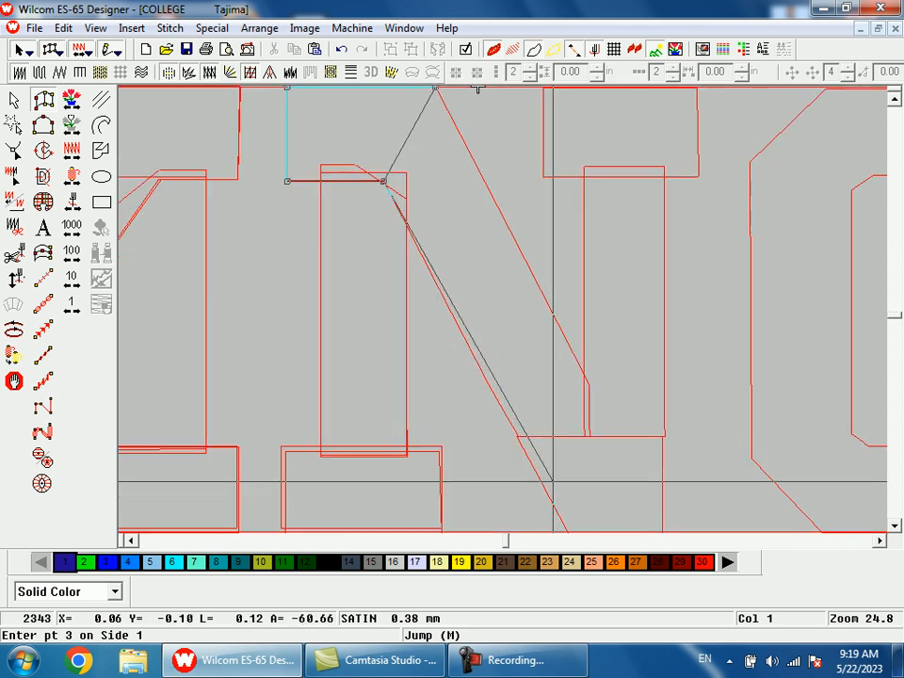
pyautogui.click(614, 436)
pyautogui.press('Return')
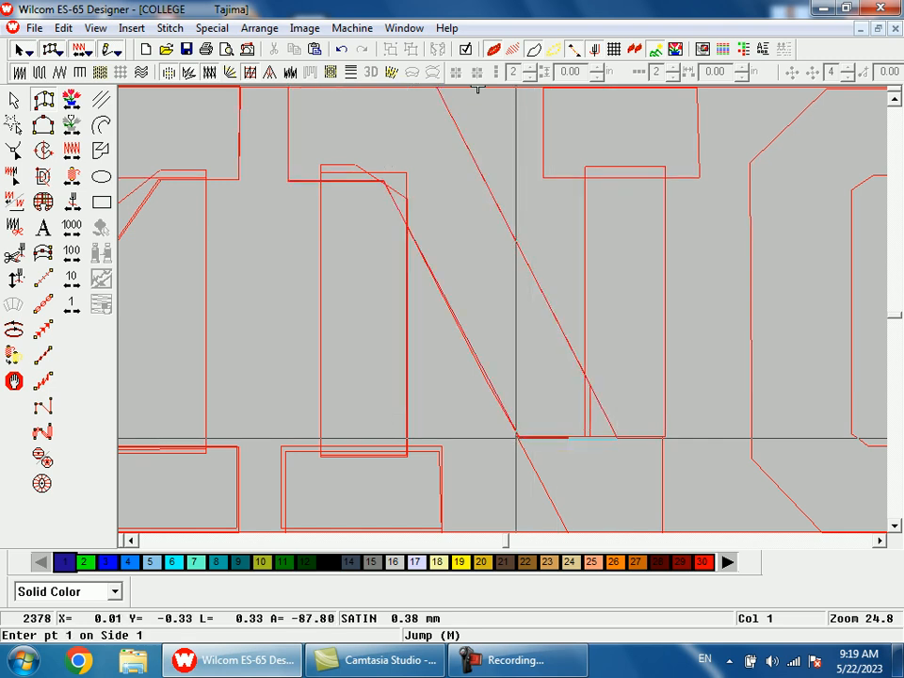
# Step: Digitize the N's tapered lower-right corner as a satin column down to the baseline
pyautogui.click(516, 437)
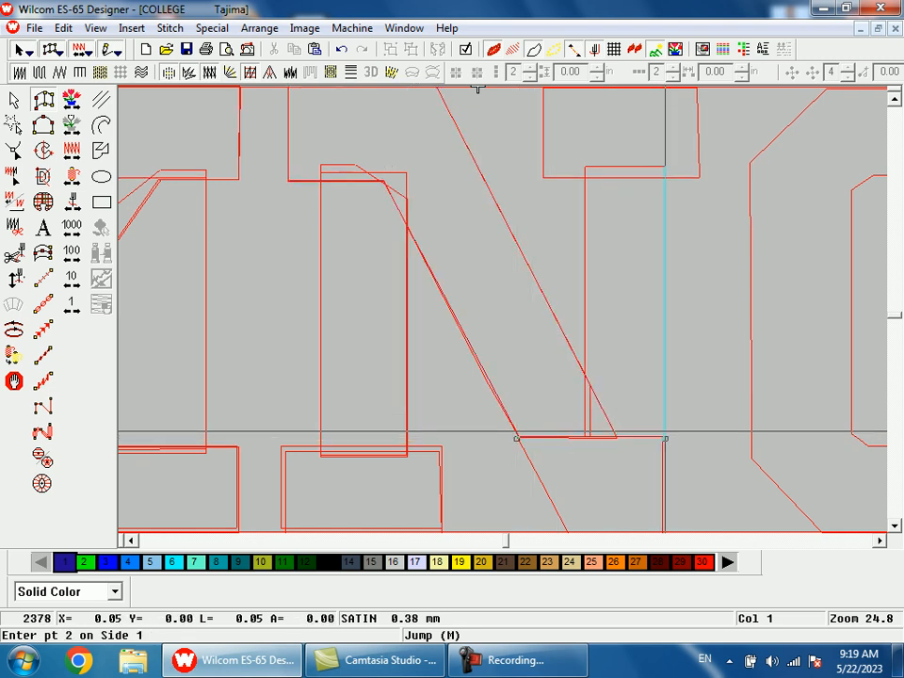
pyautogui.click(499, 429)
pyautogui.click(595, 429)
pyautogui.press('Return')
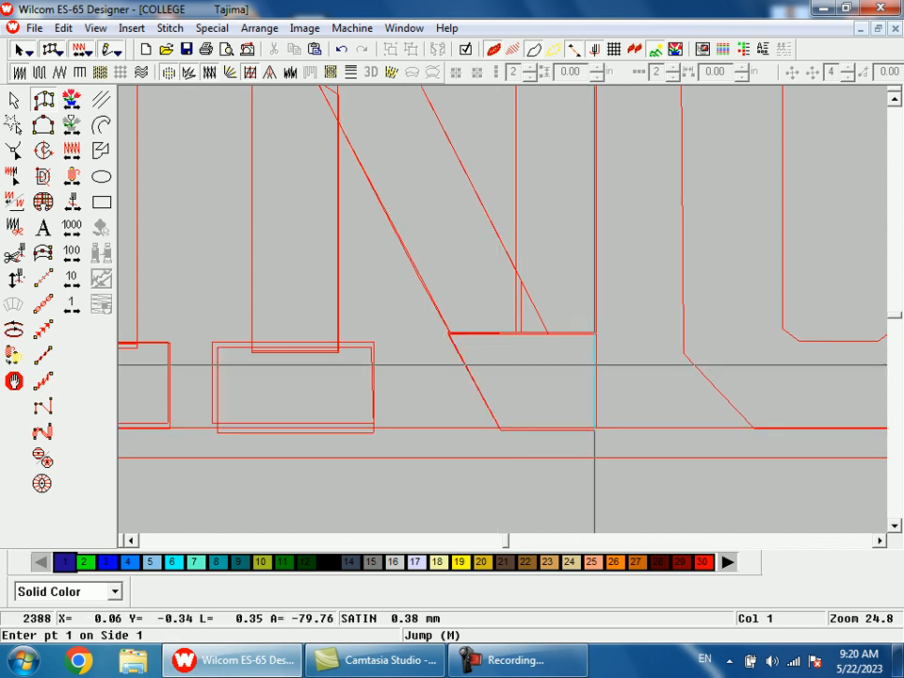
# Step: Digitize the N's right stem as a satin column from the lower-right corner up to the top serif
pyautogui.click(596, 333)
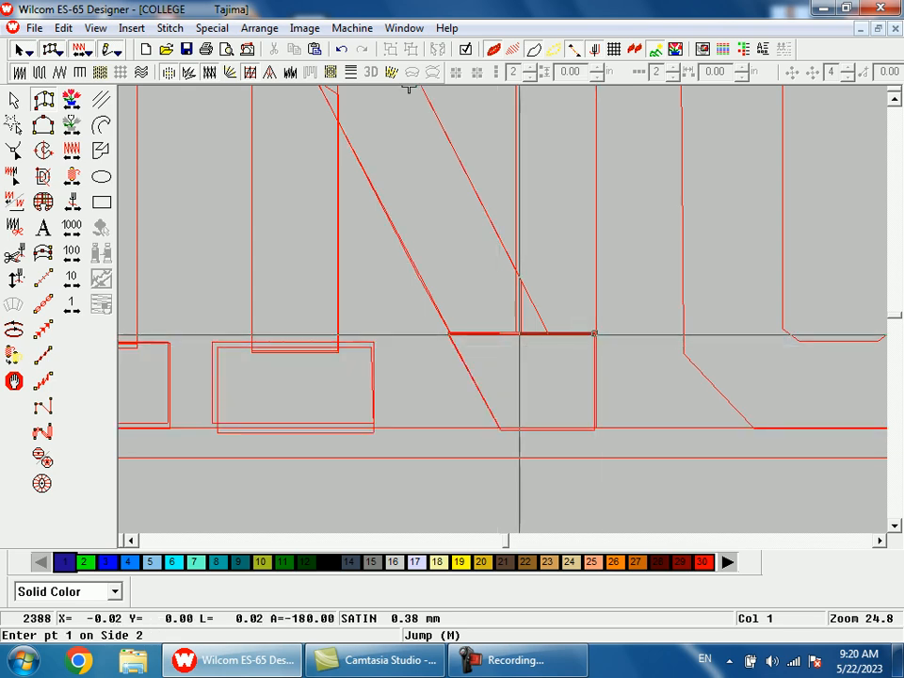
pyautogui.hotkey('shift', 'z')
pyautogui.hotkey('shift', 'z')
pyautogui.press('b')
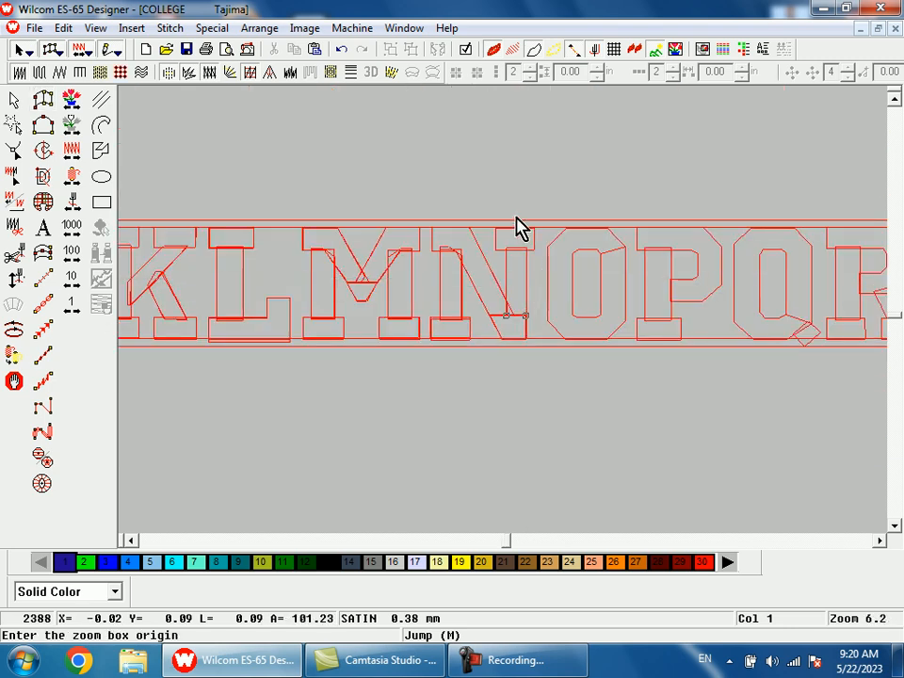
pyautogui.moveTo(517, 216); pyautogui.dragTo(542, 304)
pyautogui.click(486, 254)
pyautogui.click(389, 255)
pyautogui.press('Return')
# Step: Copy the L's top serif onto the N's upper-right serif outline
pyautogui.hotkey('shift', 'z')
pyautogui.press('b')
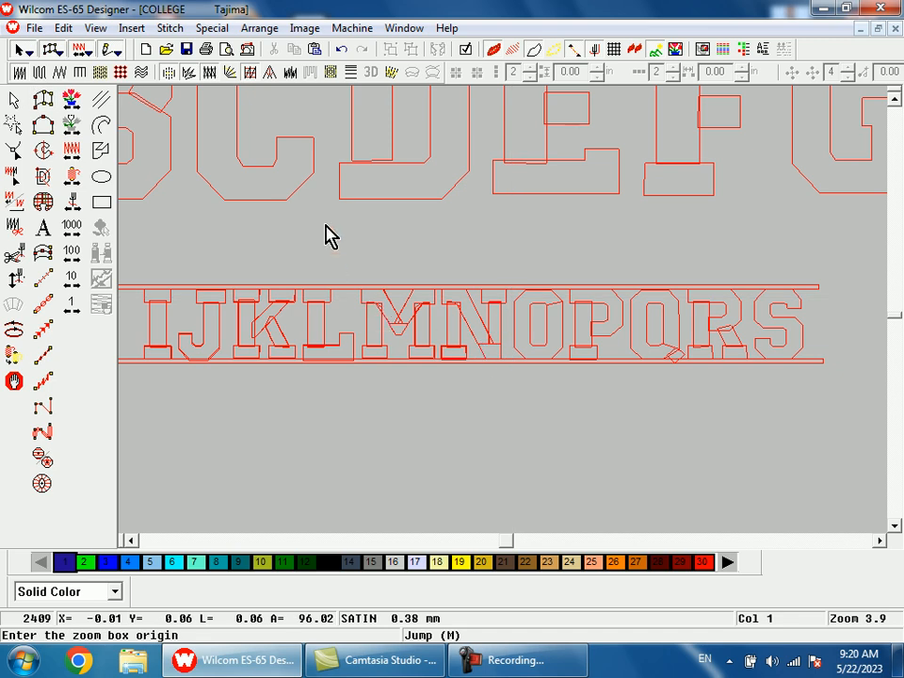
pyautogui.moveTo(331, 234); pyautogui.dragTo(460, 384)
pyautogui.press('Escape')
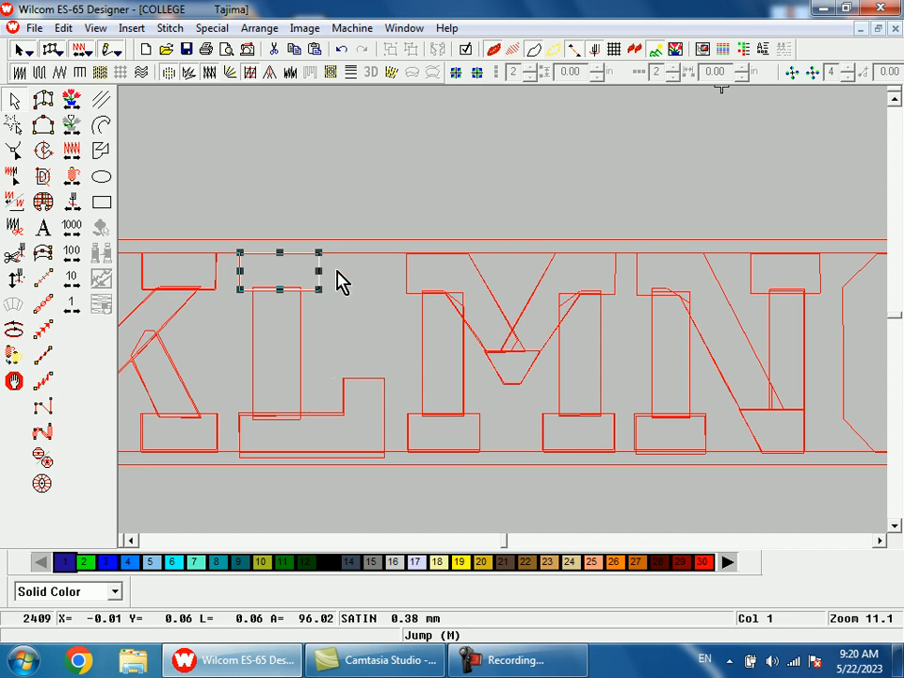
pyautogui.moveTo(303, 275); pyautogui.dragTo(790, 259)
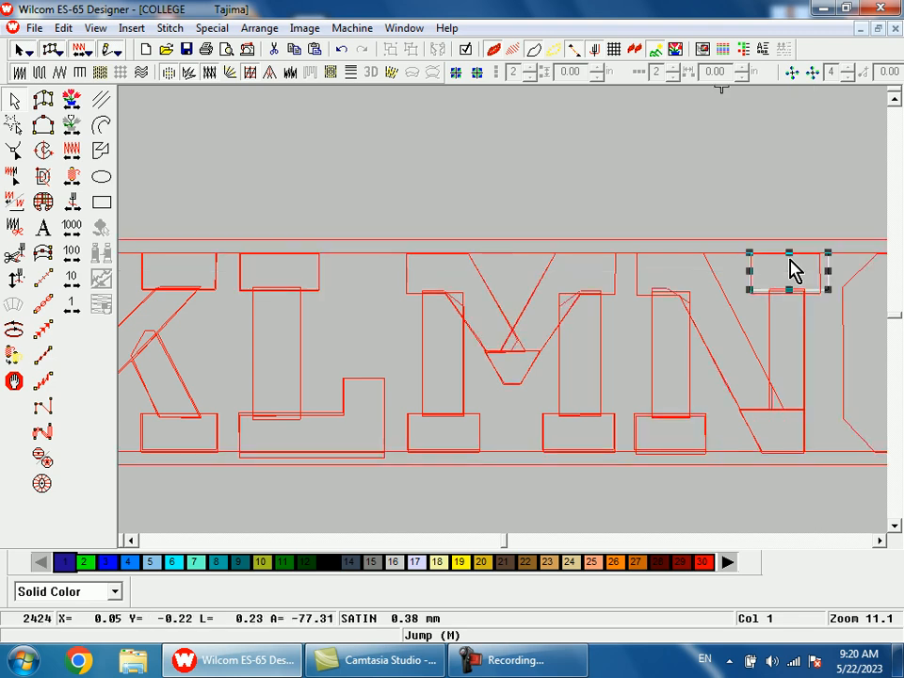
# Step: Narrow the copied serif at the N's upper right to the outline's width
pyautogui.hotkey('shift', 'z')
pyautogui.press('b')
pyautogui.moveTo(631, 255); pyautogui.dragTo(676, 347)
pyautogui.moveTo(558, 271); pyautogui.dragTo(540, 271)
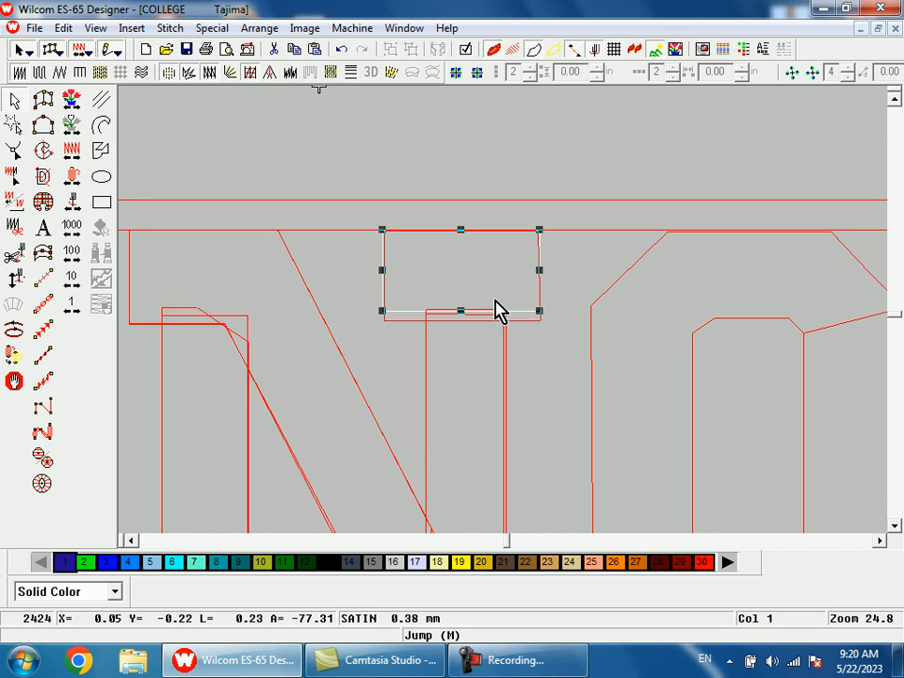
# Step: Stretch the copied serif at the N's upper right down to the outline's lower edge
pyautogui.moveTo(464, 310); pyautogui.dragTo(463, 320)
pyautogui.hotkey('shift', 'z')
pyautogui.hotkey('shift', 'z')
pyautogui.hotkey('shift', 'z')
pyautogui.press('Escape')
# Step: Align the right edge of the N's upper-right serif with its outline
pyautogui.press('b')
pyautogui.moveTo(492, 277); pyautogui.dragTo(519, 327)
pyautogui.press('Escape')
pyautogui.click(482, 337)
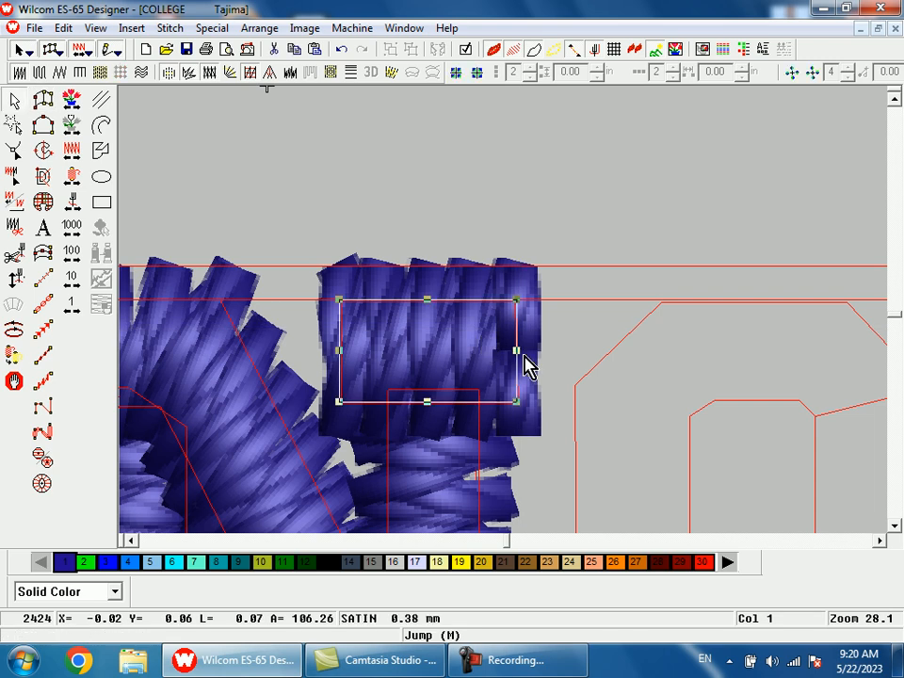
pyautogui.moveTo(516, 353)
pyautogui.mouseDown()
pyautogui.moveTo(535, 350)
pyautogui.moveTo(519, 350)
pyautogui.moveTo(539, 359)
pyautogui.mouseUp()
pyautogui.hotkey('shift', 'z')
pyautogui.press('Return')
# Step: Start the O as a satin column midway on its left side and trace the lower half around to the right side
pyautogui.hotkey('shift', 'z')
pyautogui.hotkey('shift', 'z')
pyautogui.press('b')
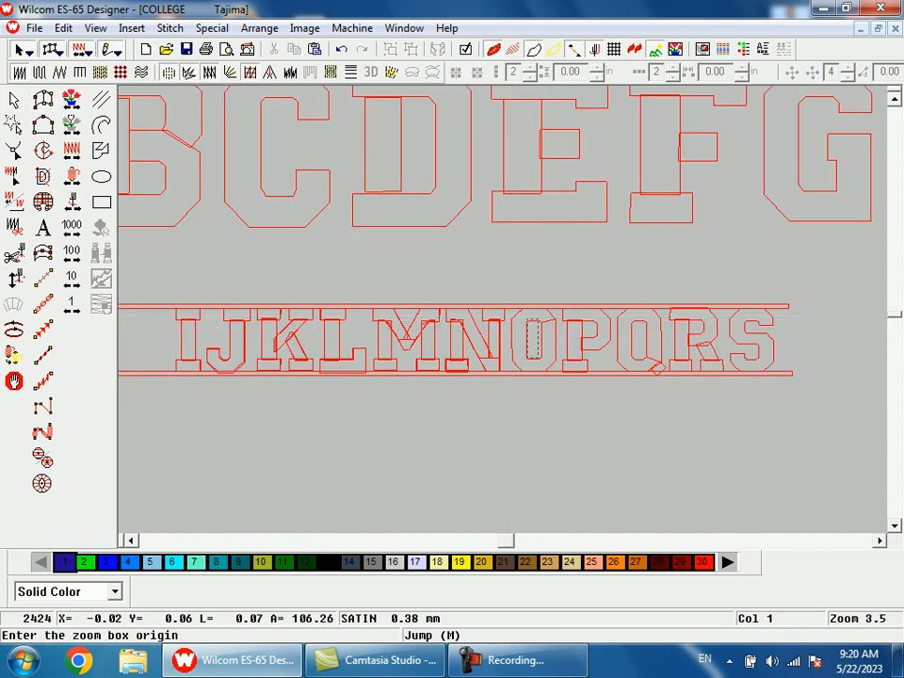
pyautogui.click(438, 271)
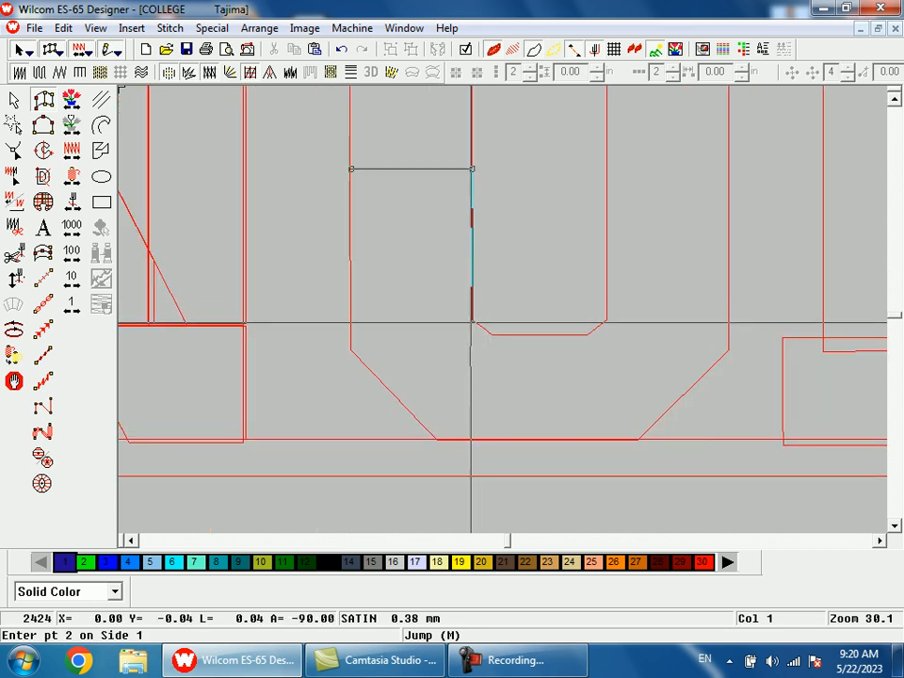
pyautogui.click(470, 320)
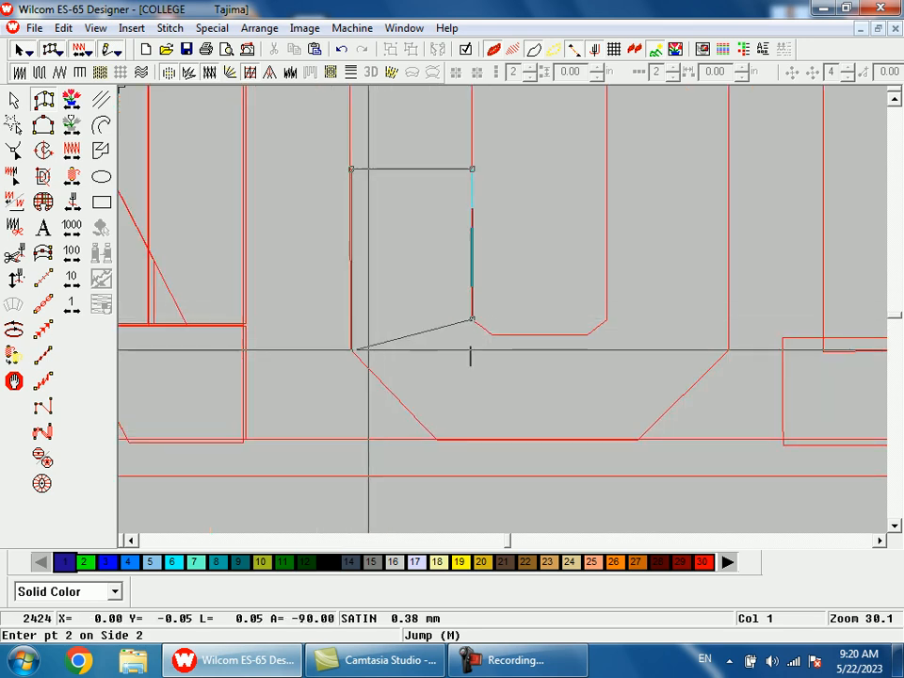
pyautogui.click(491, 334)
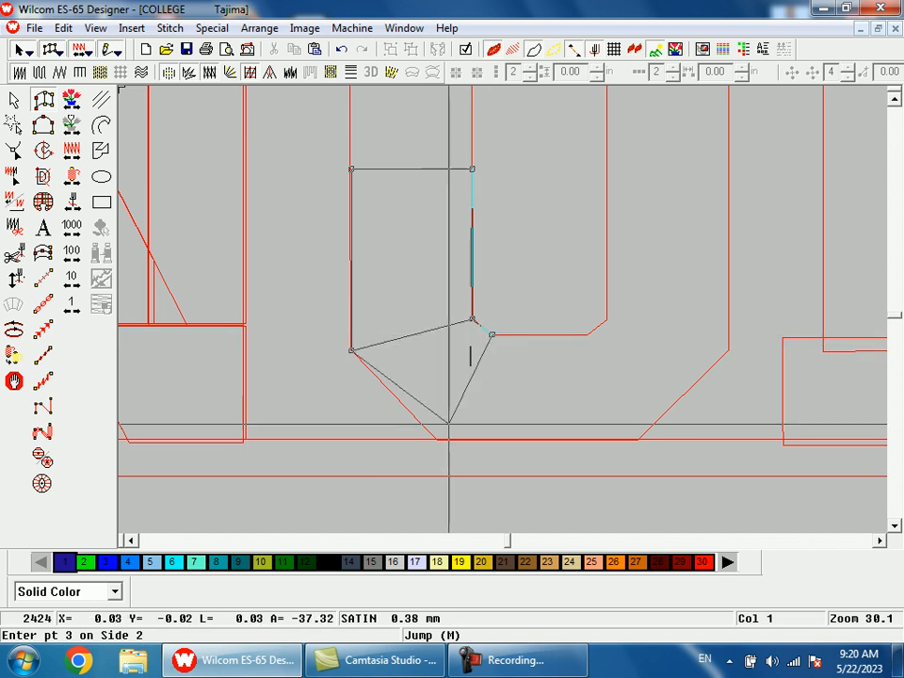
pyautogui.click(438, 439)
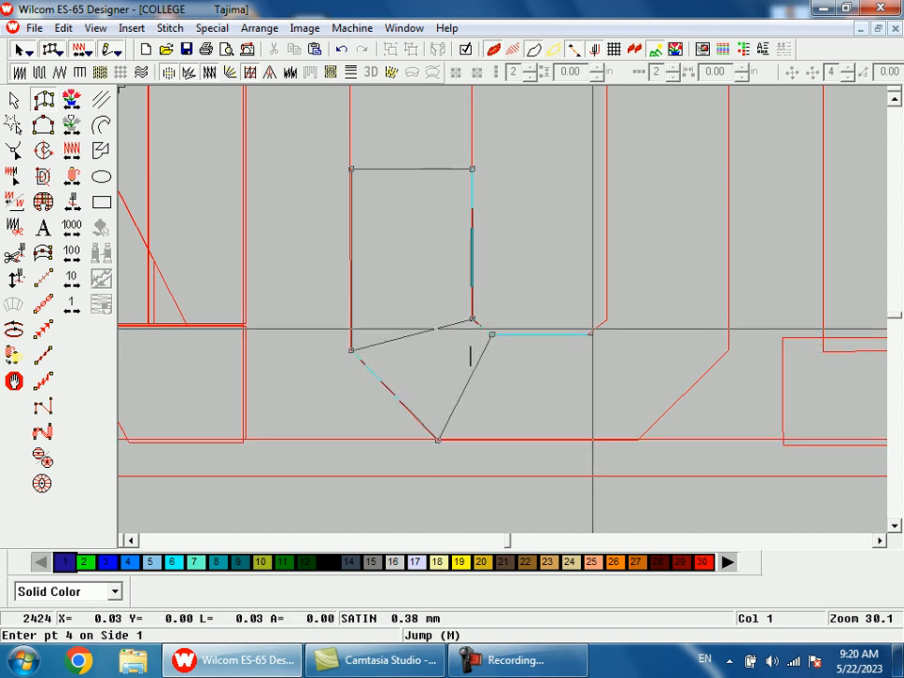
pyautogui.click(586, 334)
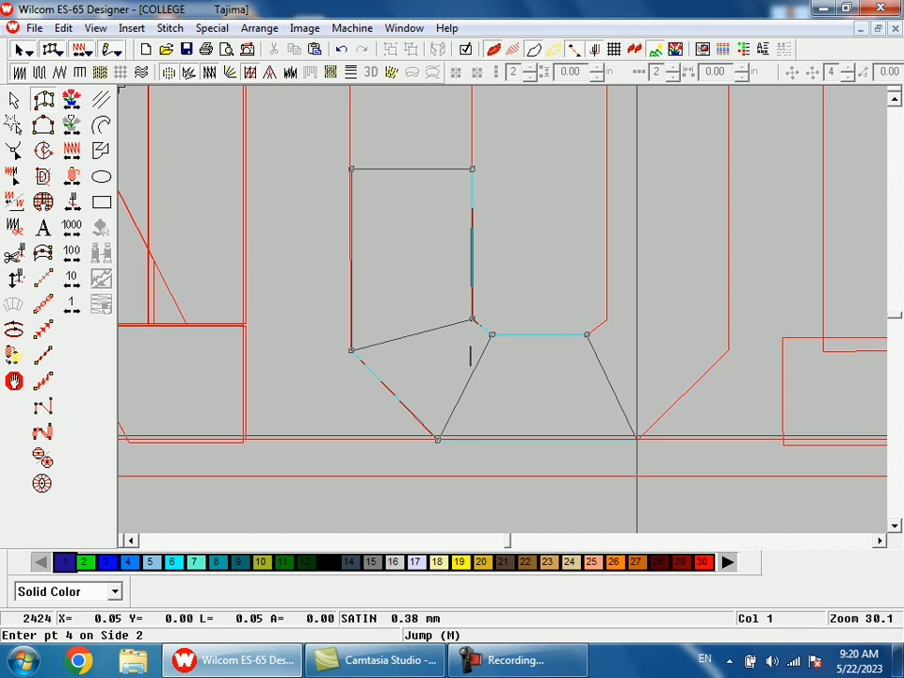
pyautogui.click(637, 439)
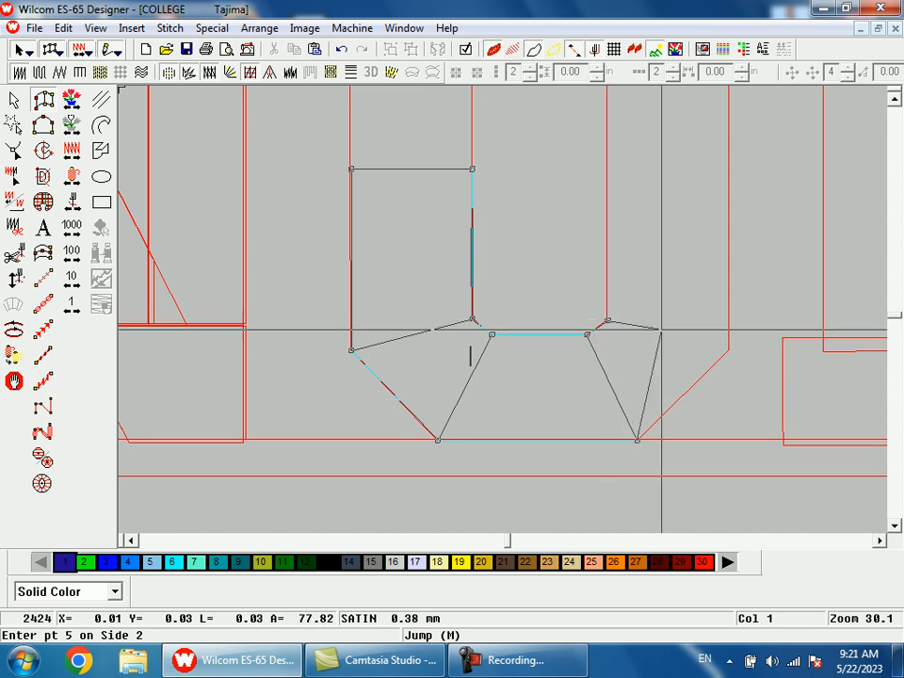
pyautogui.click(728, 353)
# Step: Continue the O's satin column up the right side and around the top, closing it at the starting edge on the left
pyautogui.hotkey('shift', 'z')
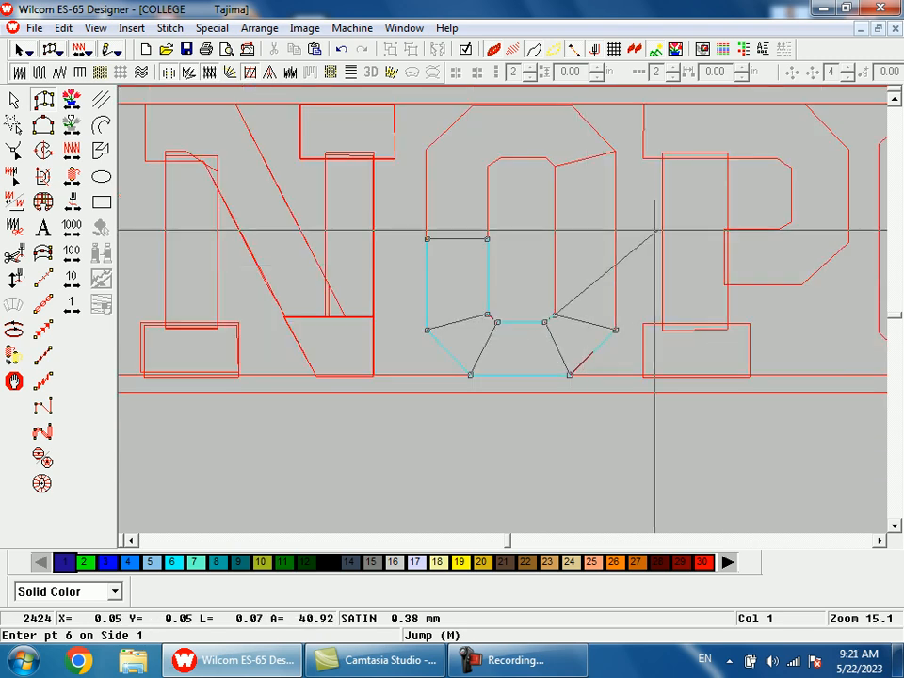
pyautogui.hotkey('shift', 'z')
pyautogui.moveTo(547, 293); pyautogui.dragTo(551, 305)
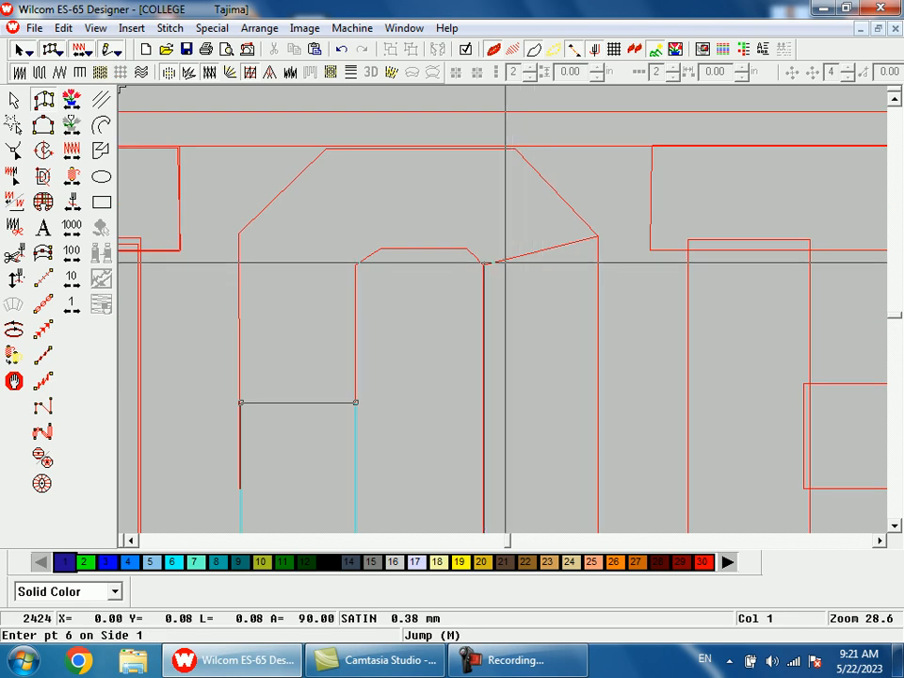
pyautogui.click(483, 264)
pyautogui.click(597, 236)
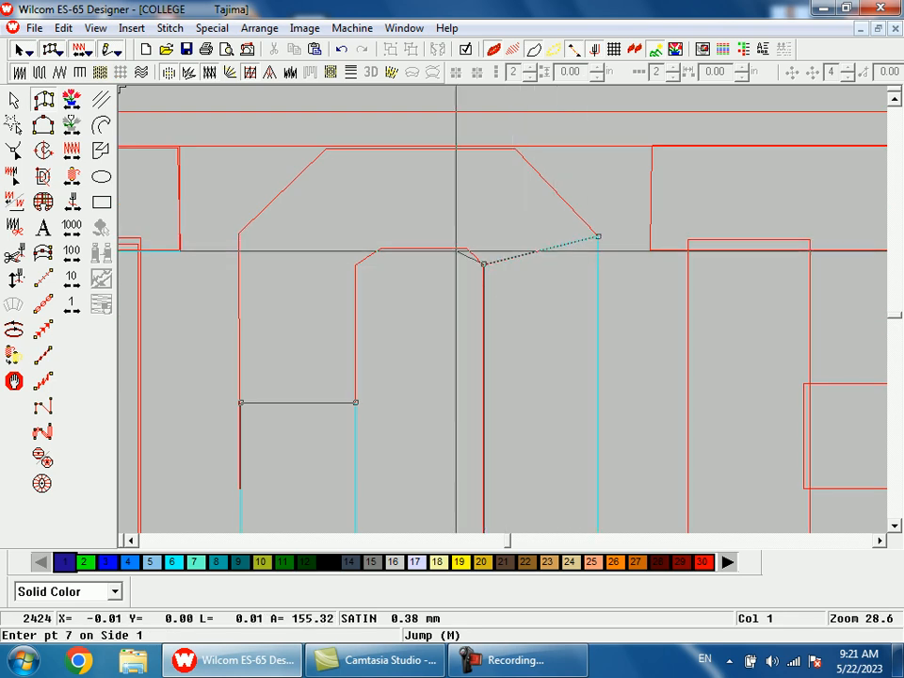
pyautogui.click(468, 248)
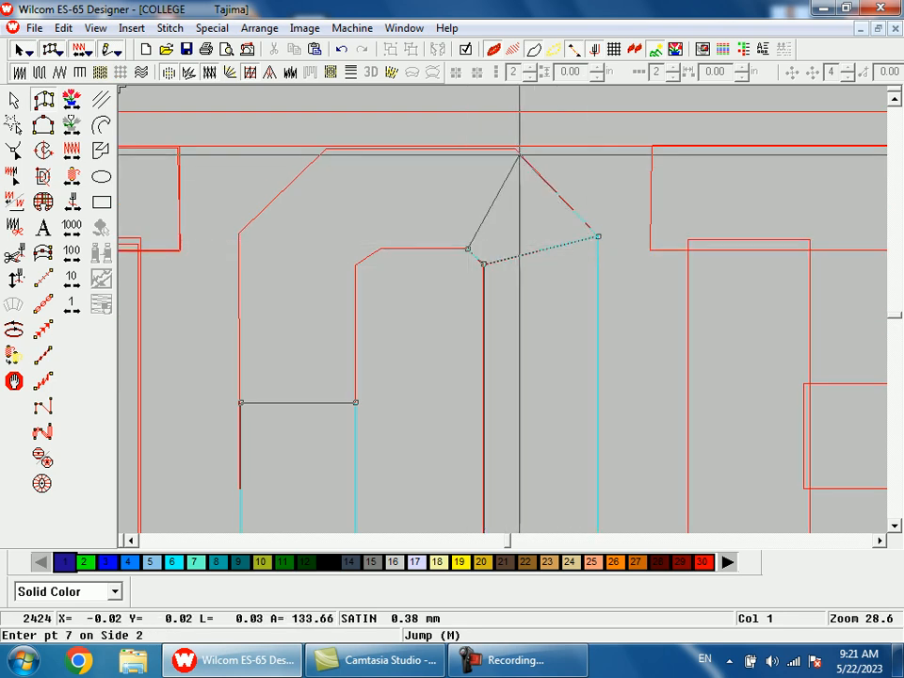
pyautogui.click(516, 150)
pyautogui.click(383, 248)
pyautogui.click(325, 149)
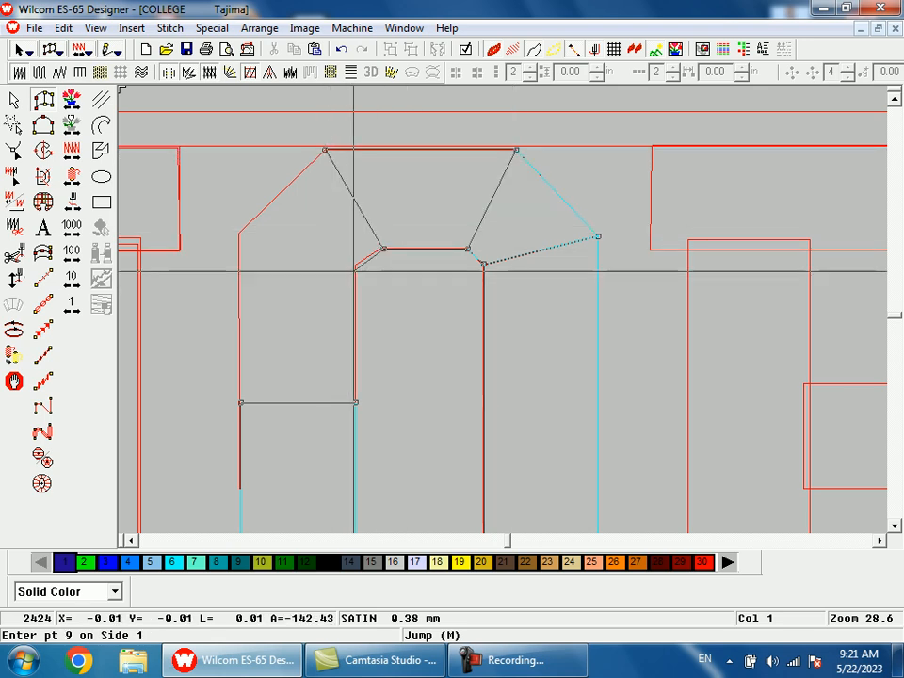
pyautogui.click(355, 262)
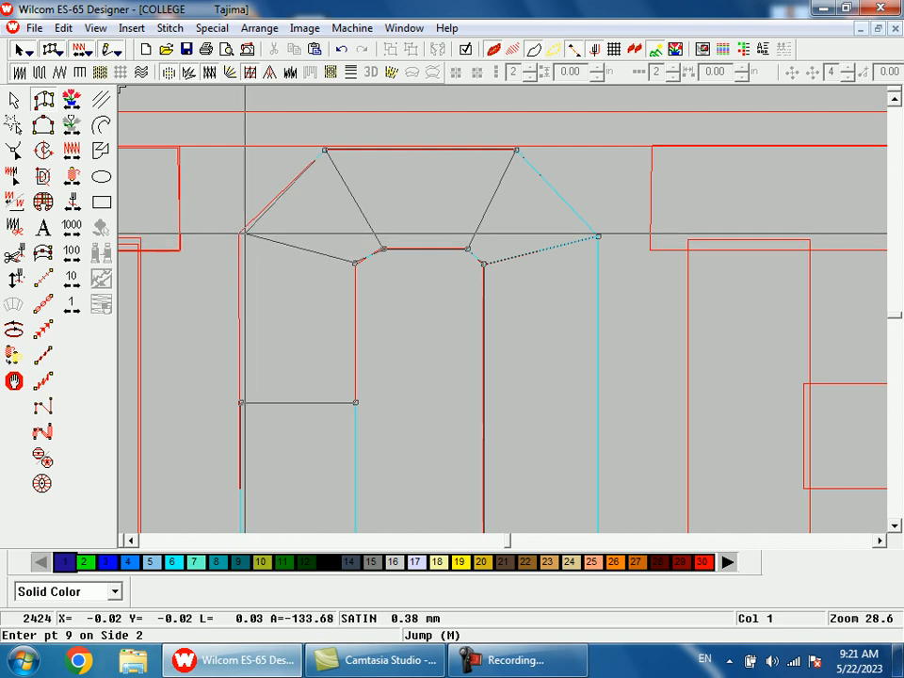
pyautogui.click(239, 234)
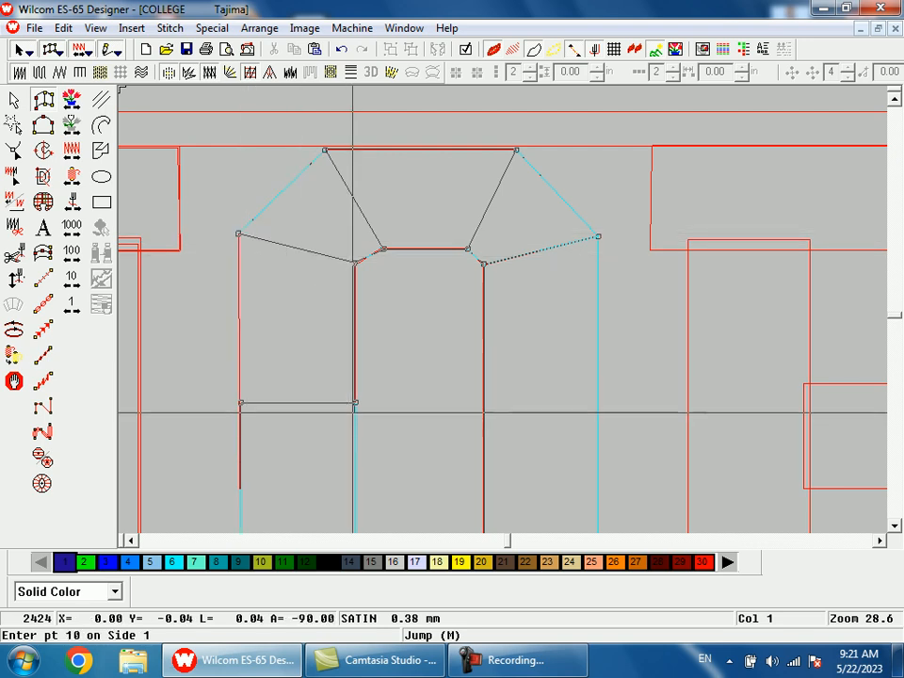
pyautogui.click(354, 405)
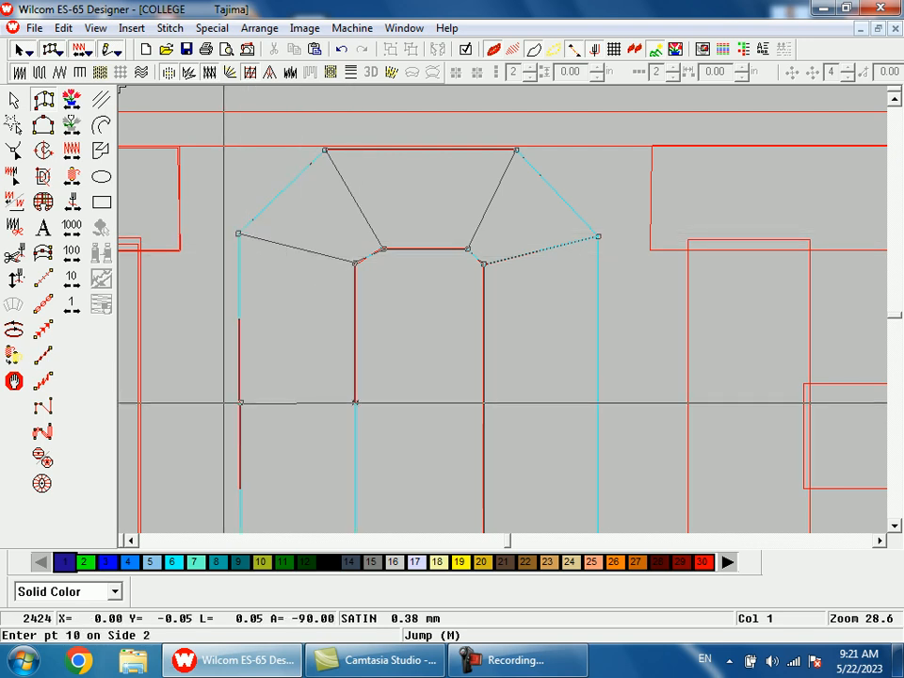
pyautogui.click(226, 403)
pyautogui.press('Return')
# Step: Copy the N's lower-left serif onto the P's base outline
pyautogui.hotkey('shift', 'z')
pyautogui.hotkey('shift', 'z')
pyautogui.press('t')
pyautogui.hotkey('shift', 'z')
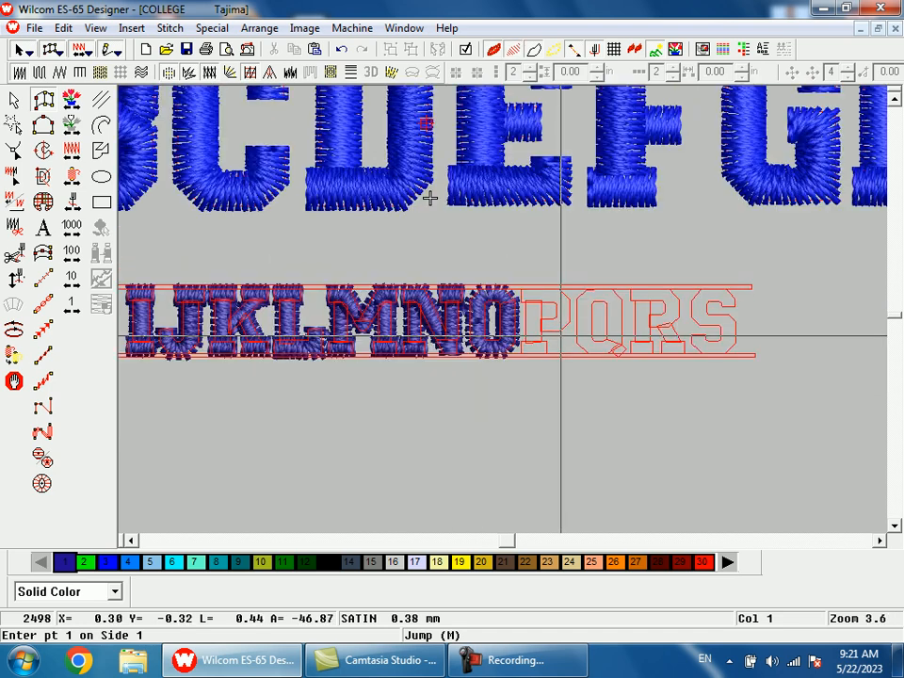
pyautogui.press('b')
pyautogui.moveTo(546, 355); pyautogui.dragTo(544, 379)
pyautogui.hotkey('shift', 'z')
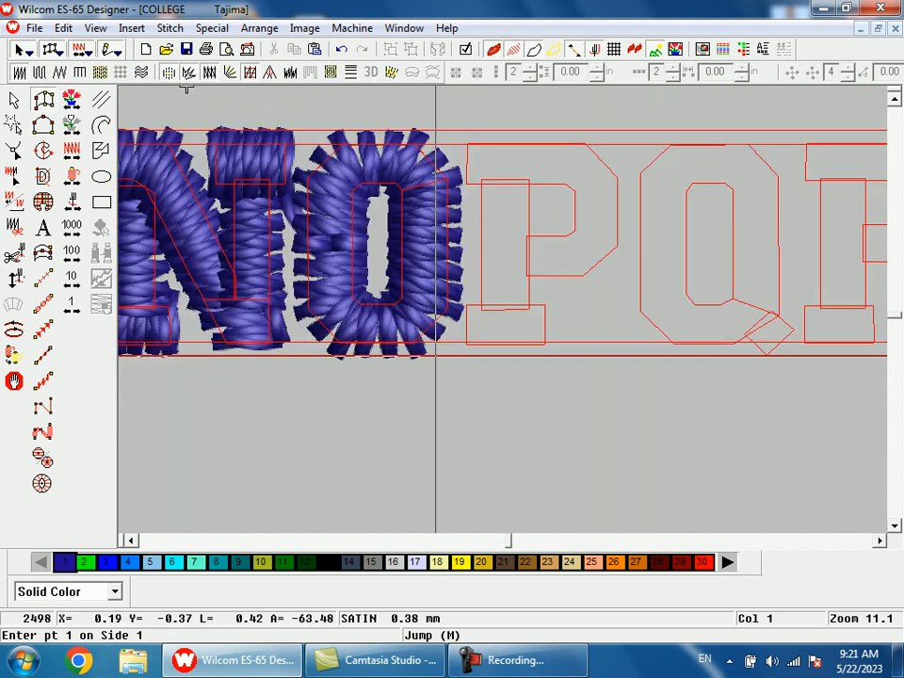
pyautogui.press('Escape')
pyautogui.moveTo(149, 344); pyautogui.dragTo(503, 343)
pyautogui.hotkey('shift', 'z')
# Step: Widen the copied serif at the P's base to the outline's right edge
pyautogui.press('b')
pyautogui.moveTo(505, 256); pyautogui.dragTo(533, 343)
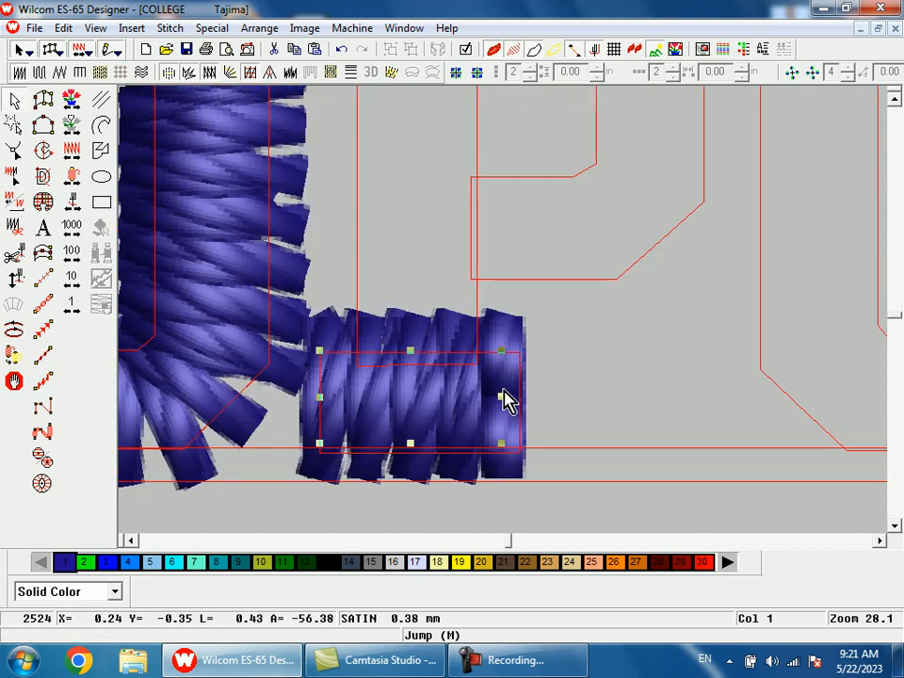
pyautogui.moveTo(499, 396); pyautogui.dragTo(517, 395)
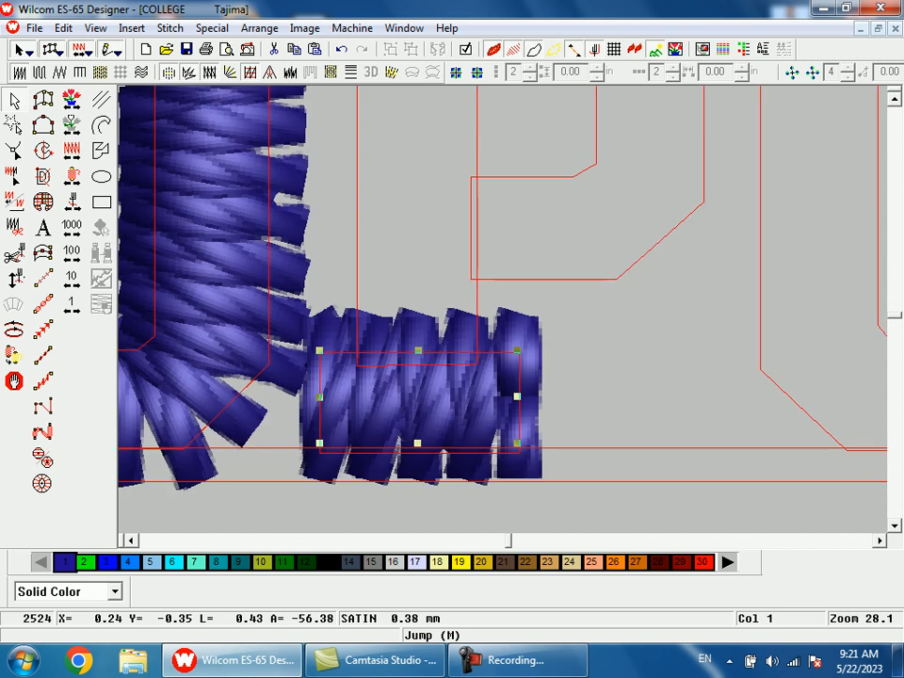
# Step: Digitize the P's vertical stem as a satin column from the base serif up to the top bar
pyautogui.press('space')
pyautogui.click(477, 353)
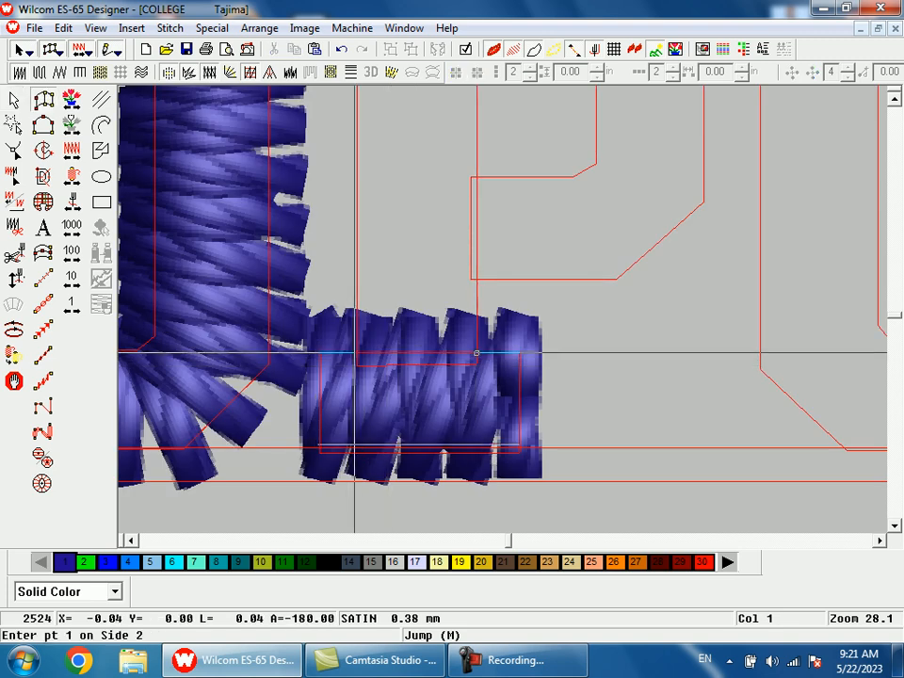
pyautogui.click(357, 354)
pyautogui.hotkey('shift', 'z')
pyautogui.hotkey('shift', 'z')
pyautogui.press('b')
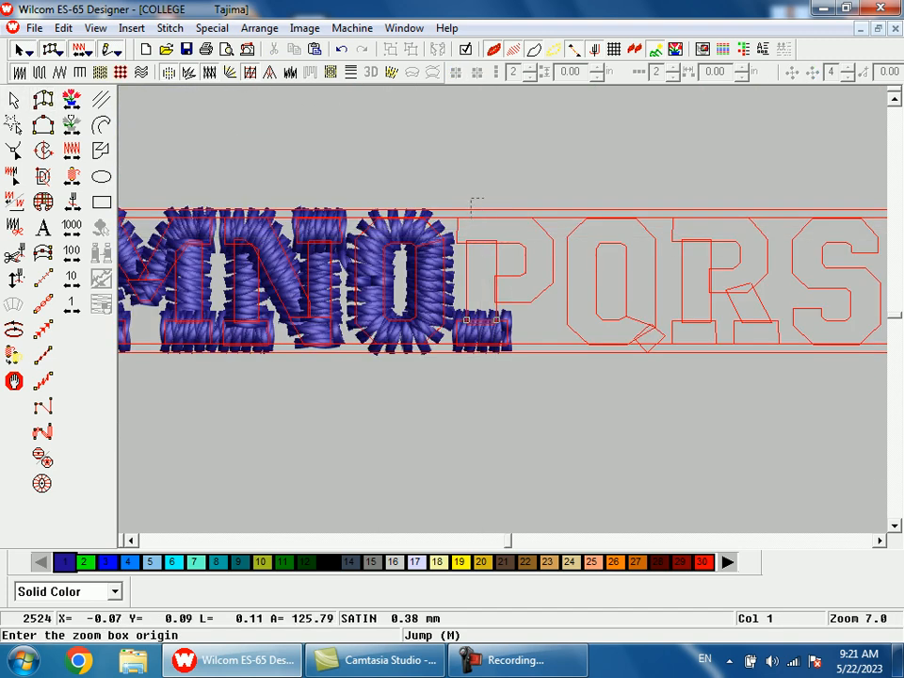
pyautogui.moveTo(390, 196); pyautogui.dragTo(608, 322)
pyautogui.click(505, 251)
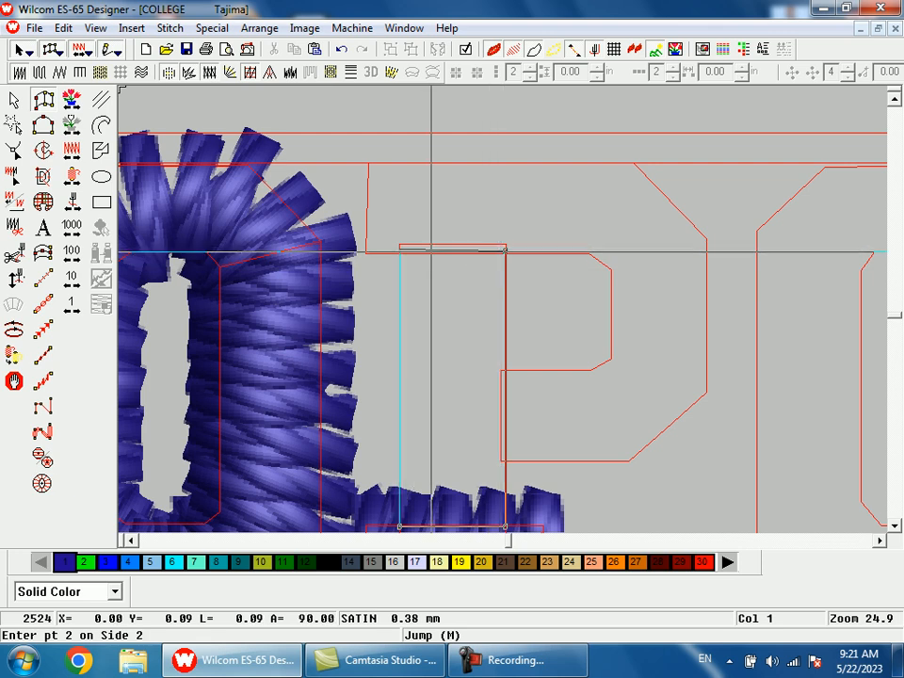
pyautogui.click(418, 251)
pyautogui.press('Return')
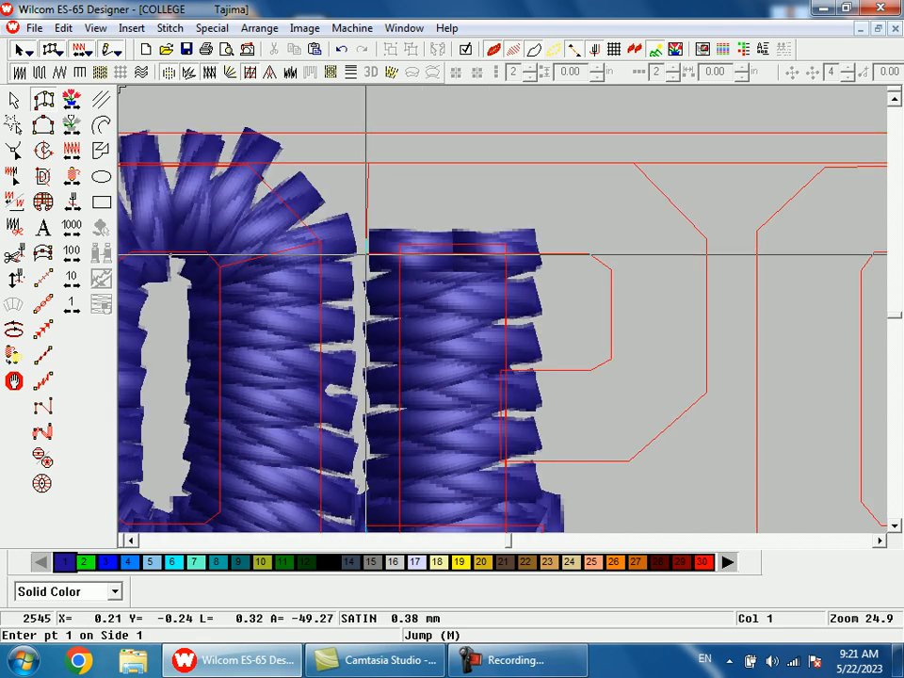
# Step: Digitize the P's top bar and bowl as one satin column, following the angled corners back to the stem
pyautogui.click(368, 254)
pyautogui.click(367, 163)
pyautogui.click(589, 254)
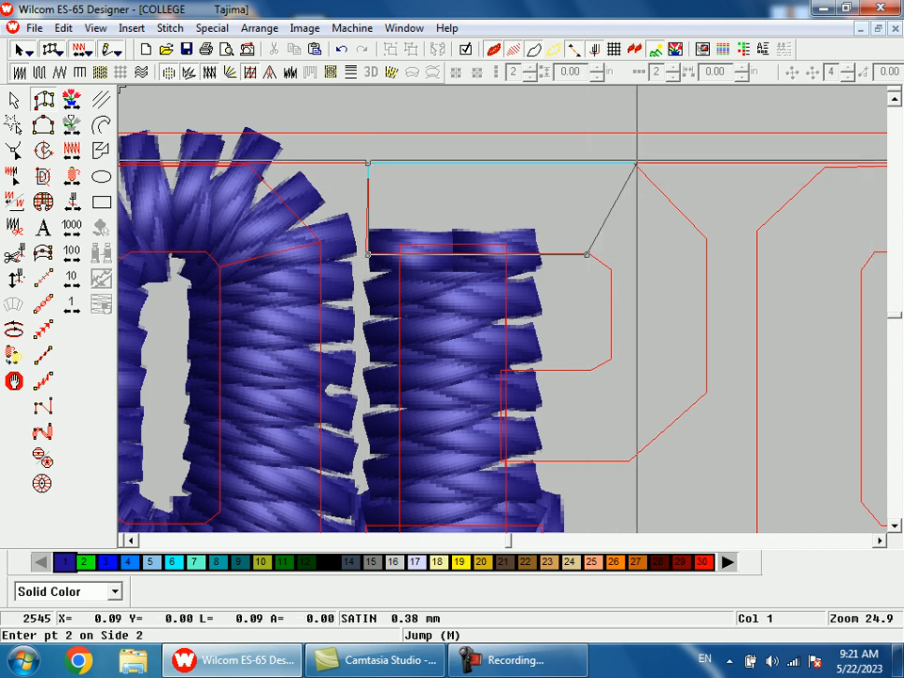
pyautogui.click(629, 163)
pyautogui.click(611, 271)
pyautogui.click(707, 241)
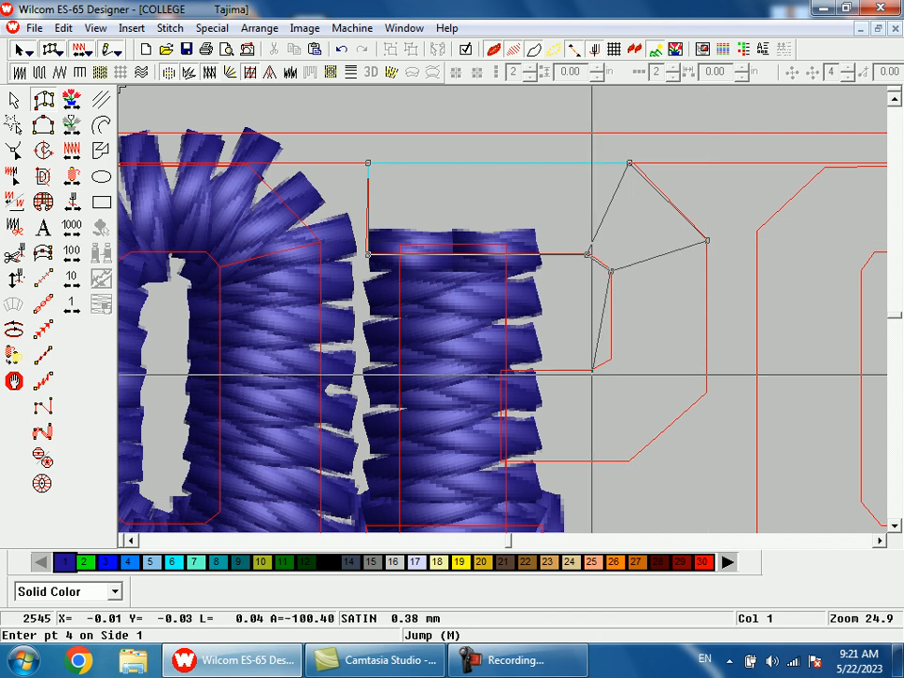
pyautogui.click(612, 358)
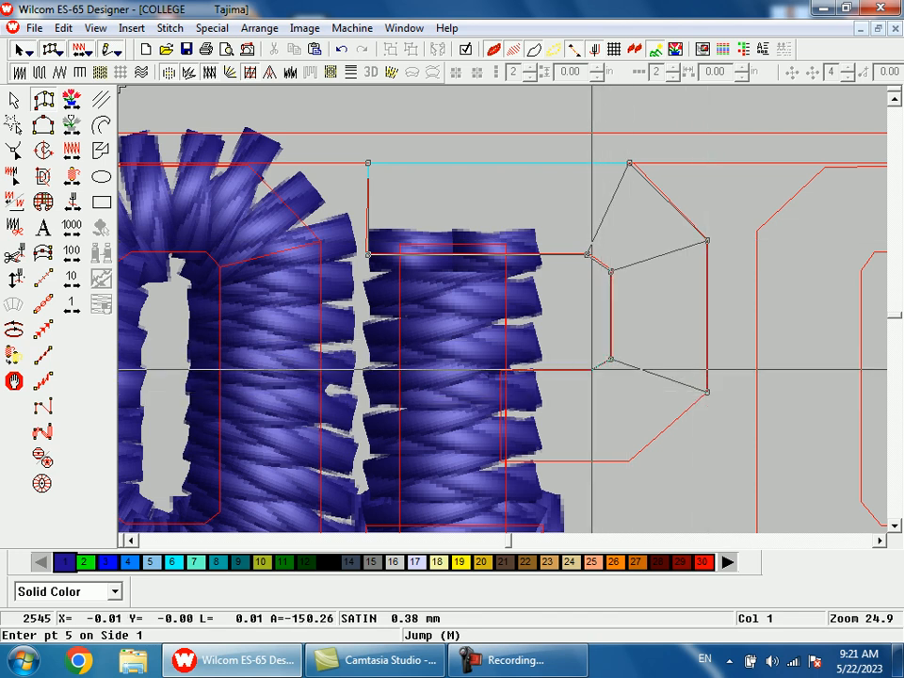
pyautogui.click(592, 369)
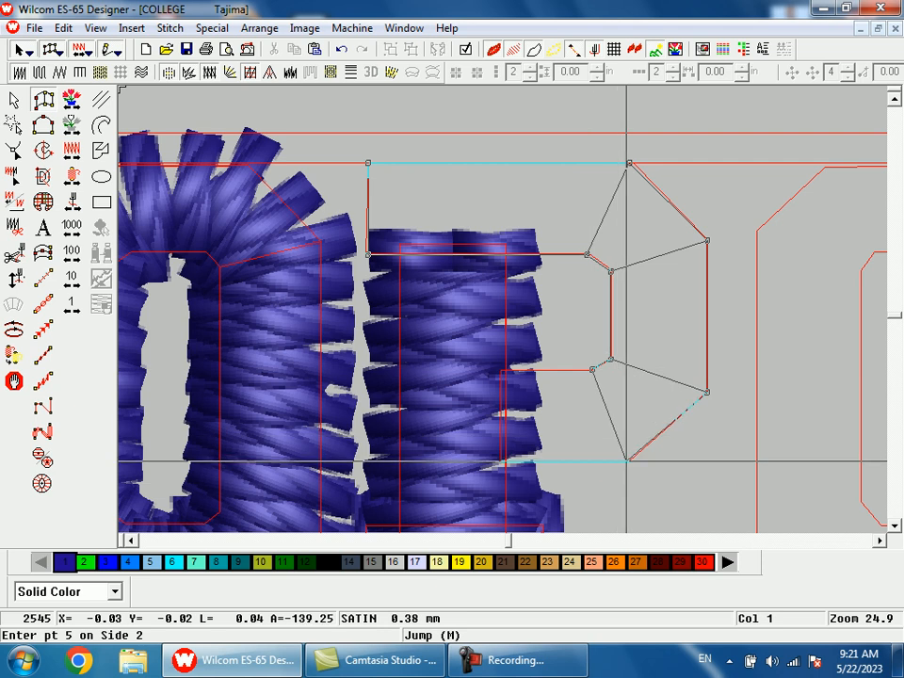
pyautogui.click(626, 461)
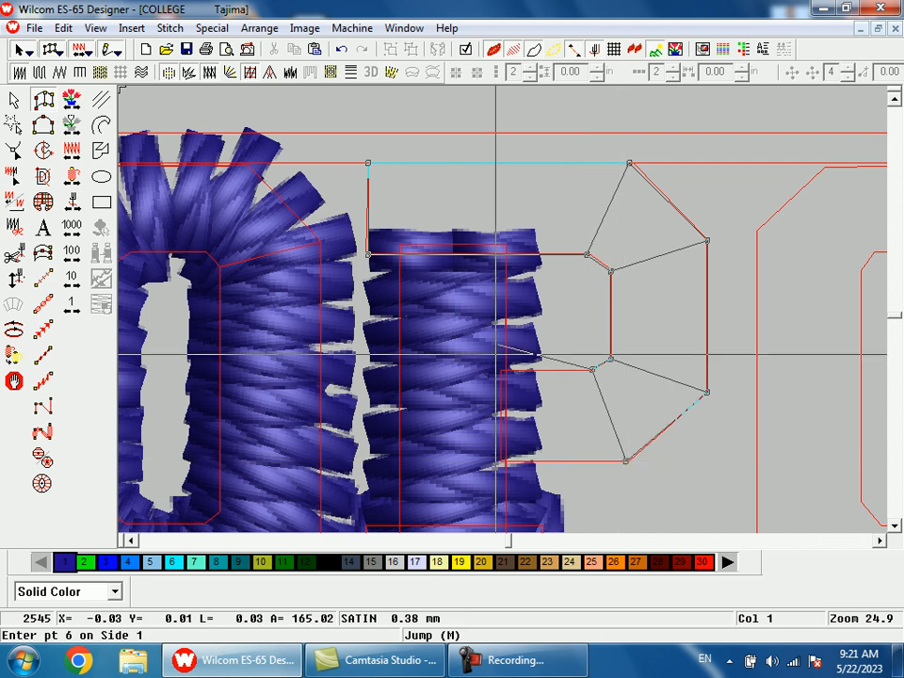
pyautogui.click(503, 367)
pyautogui.click(503, 458)
pyautogui.press('Return')
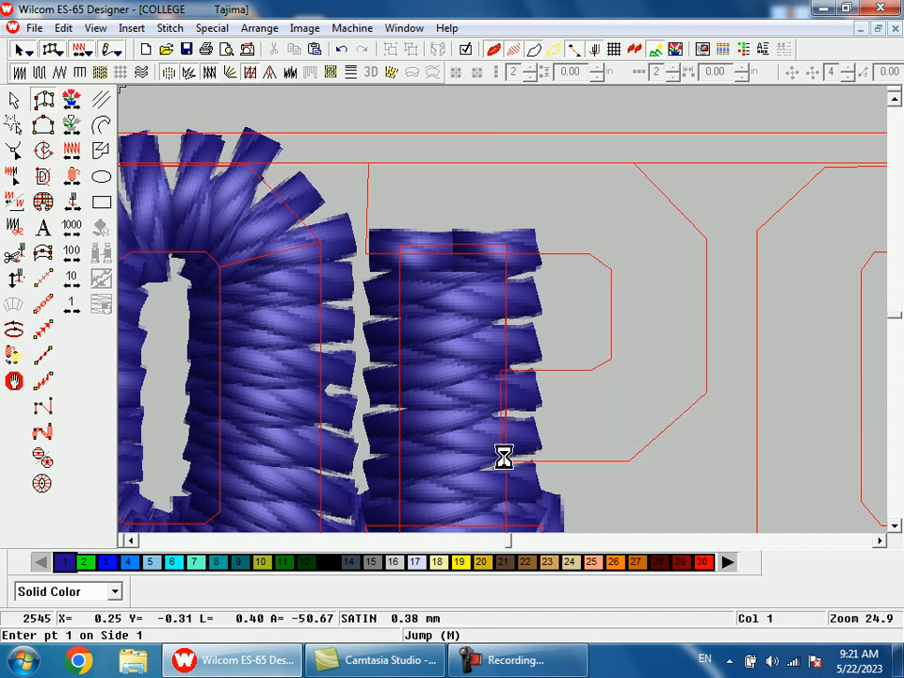
# Step: Begin the Q's ring as a satin column from mid-left, tracing down the left side and around the angled bottom corners to the right side
pyautogui.hotkey('shift', 'z')
pyautogui.hotkey('shift', 'z')
pyautogui.hotkey('shift', 'z')
pyautogui.press('b')
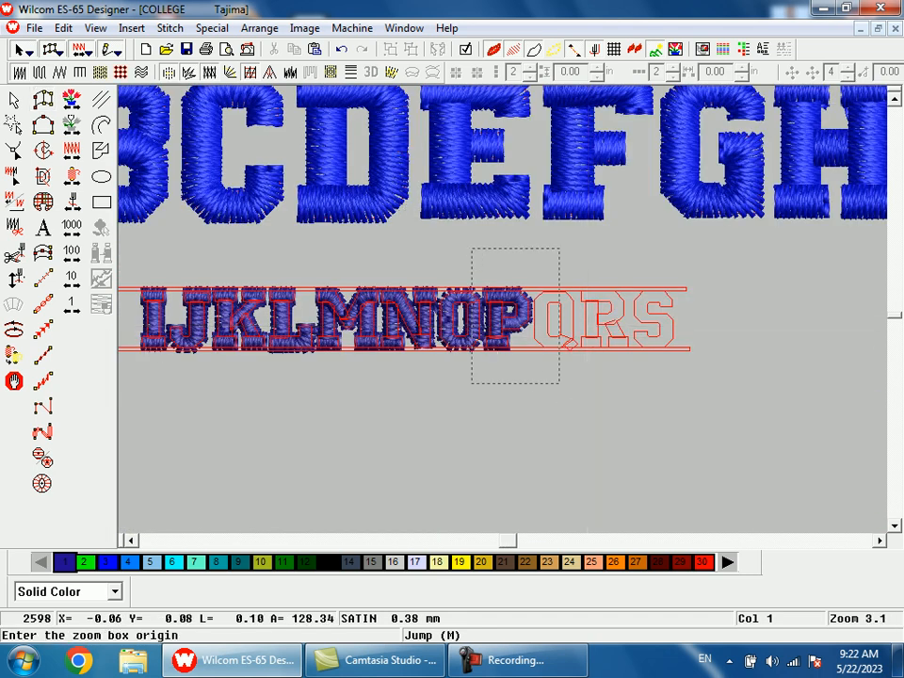
pyautogui.moveTo(559, 382); pyautogui.dragTo(561, 387)
pyautogui.hotkey('shift', 'z')
pyautogui.press('b')
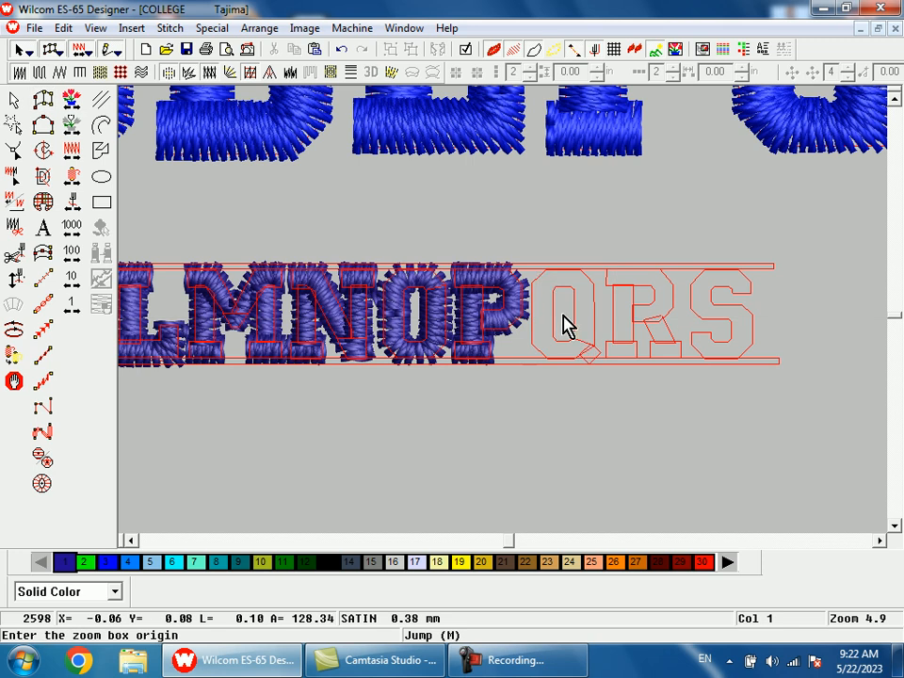
pyautogui.moveTo(540, 276); pyautogui.dragTo(574, 344)
pyautogui.click(477, 310)
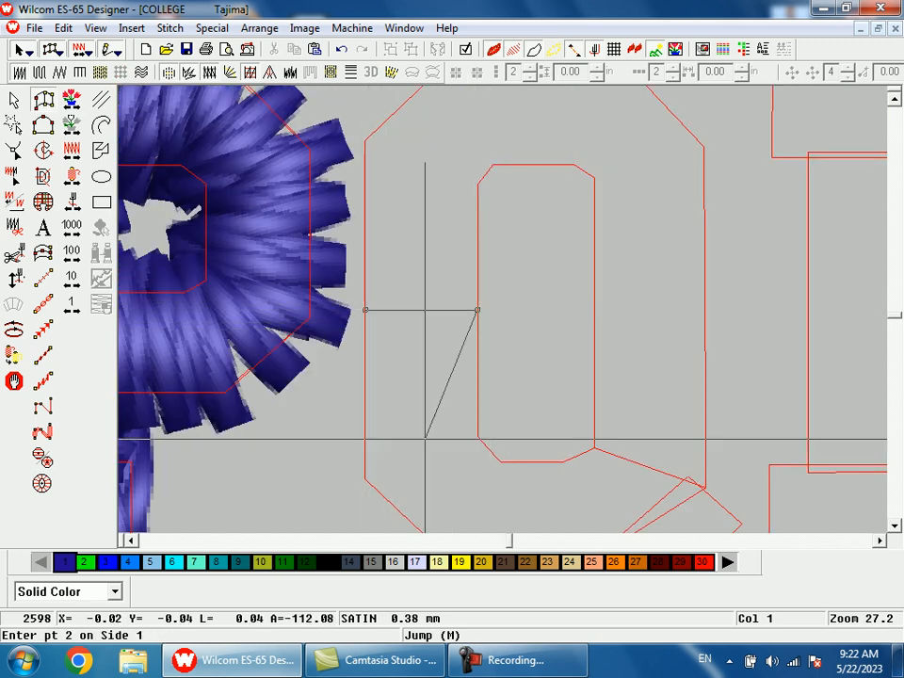
pyautogui.click(498, 230)
pyautogui.click(388, 274)
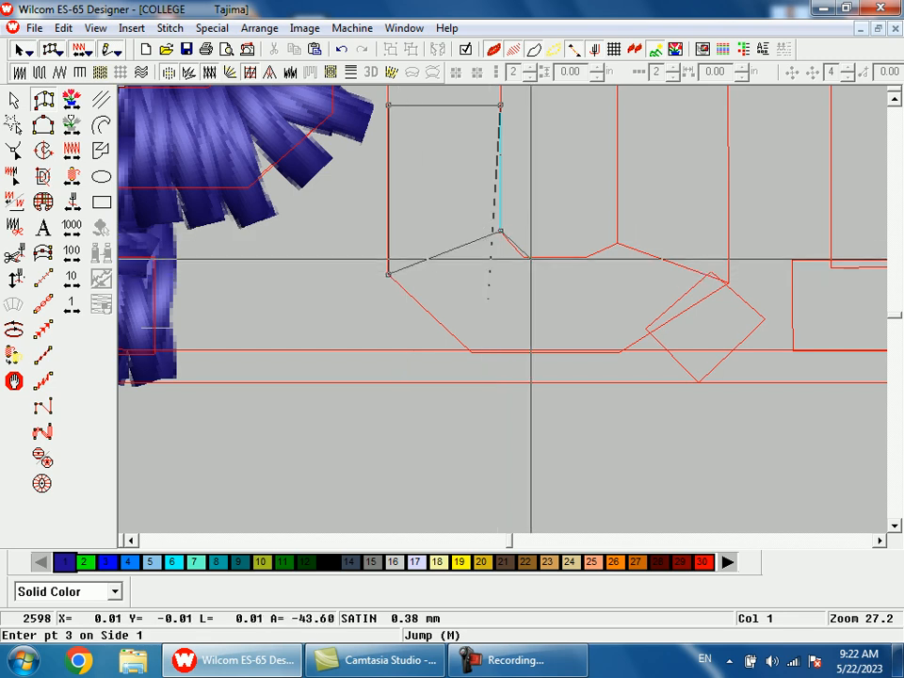
pyautogui.click(522, 256)
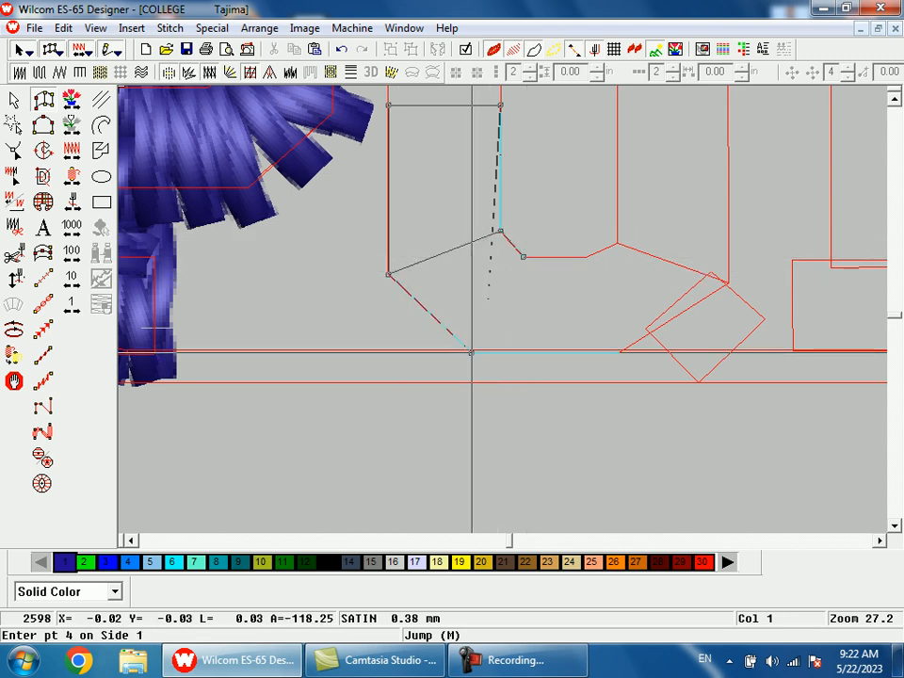
pyautogui.click(585, 256)
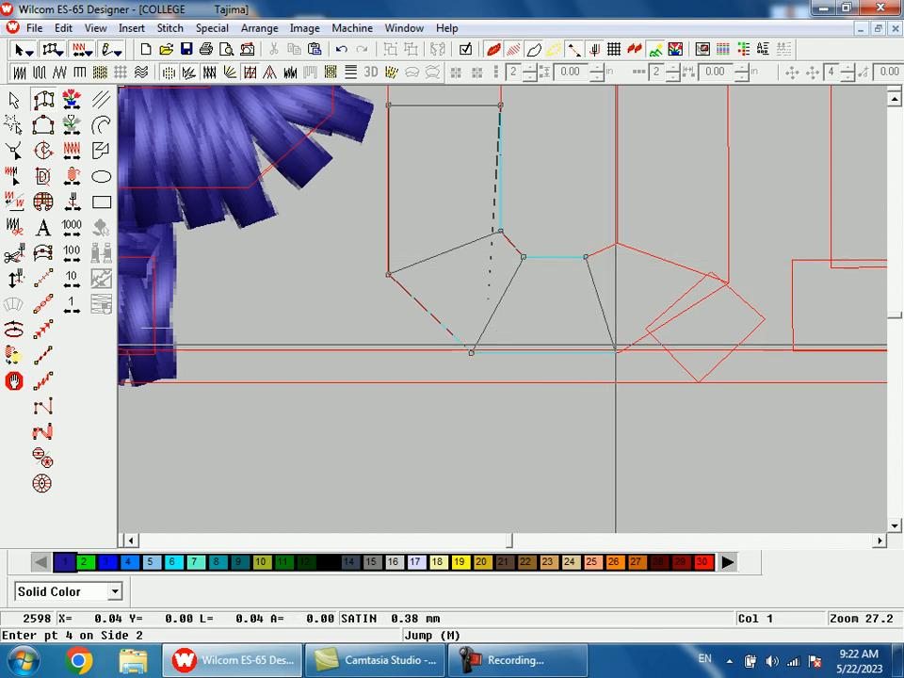
pyautogui.click(618, 352)
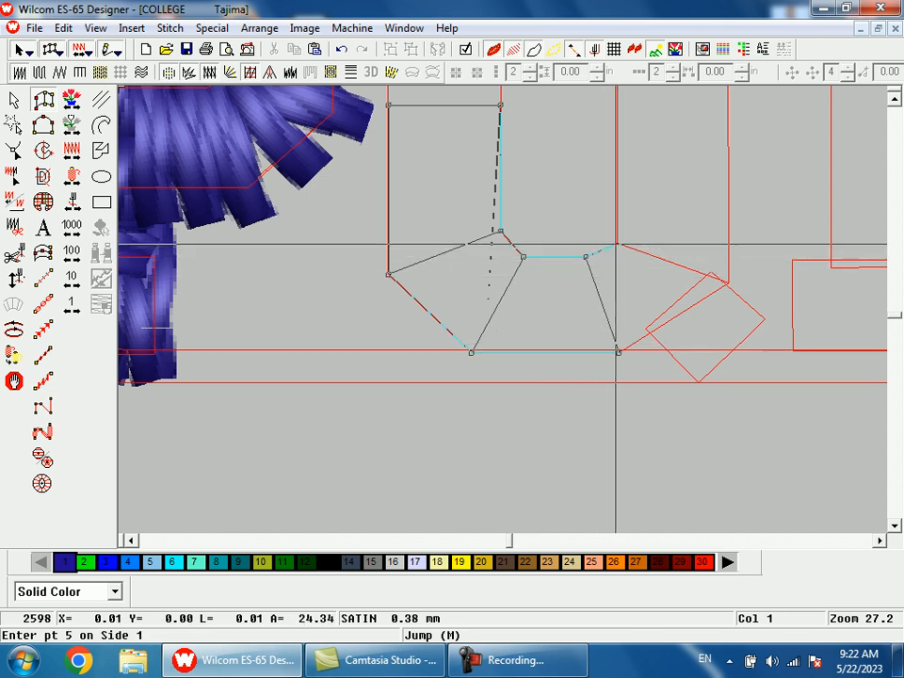
pyautogui.click(618, 244)
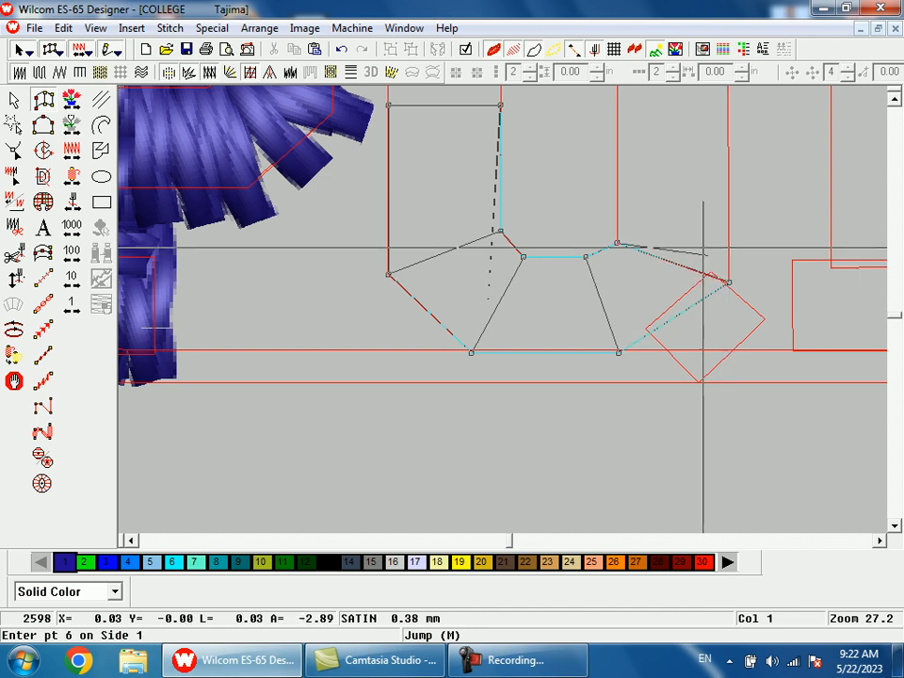
# Step: Complete the Q's satin ring up the right side, around the angled top corners and down to the starting point on the left side
pyautogui.hotkey('shift', 'z')
pyautogui.hotkey('shift', 'z')
pyautogui.press('b')
pyautogui.moveTo(534, 181); pyautogui.dragTo(549, 280)
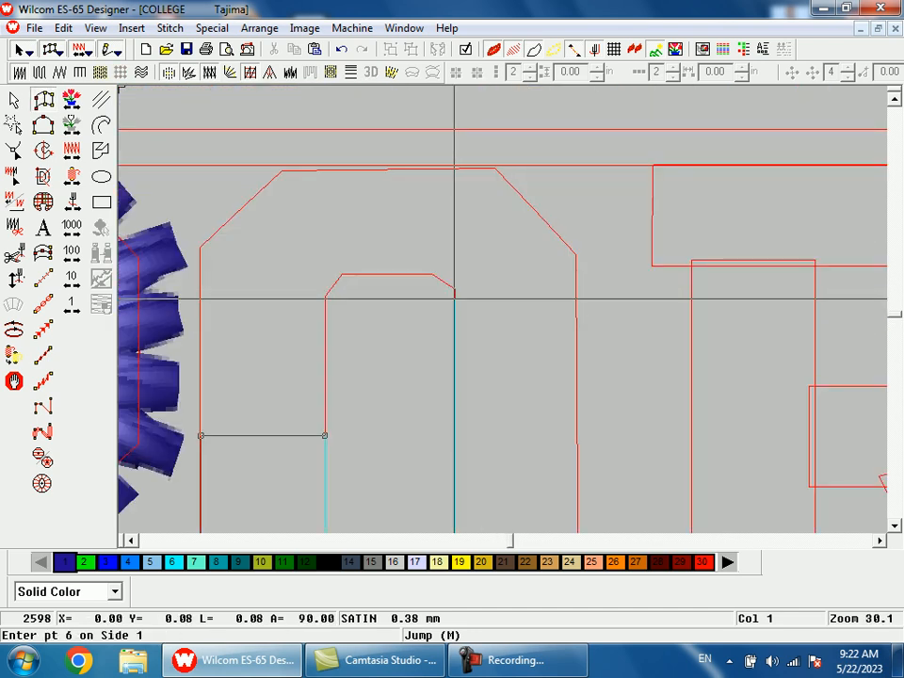
pyautogui.click(455, 289)
pyautogui.click(578, 255)
pyautogui.click(433, 275)
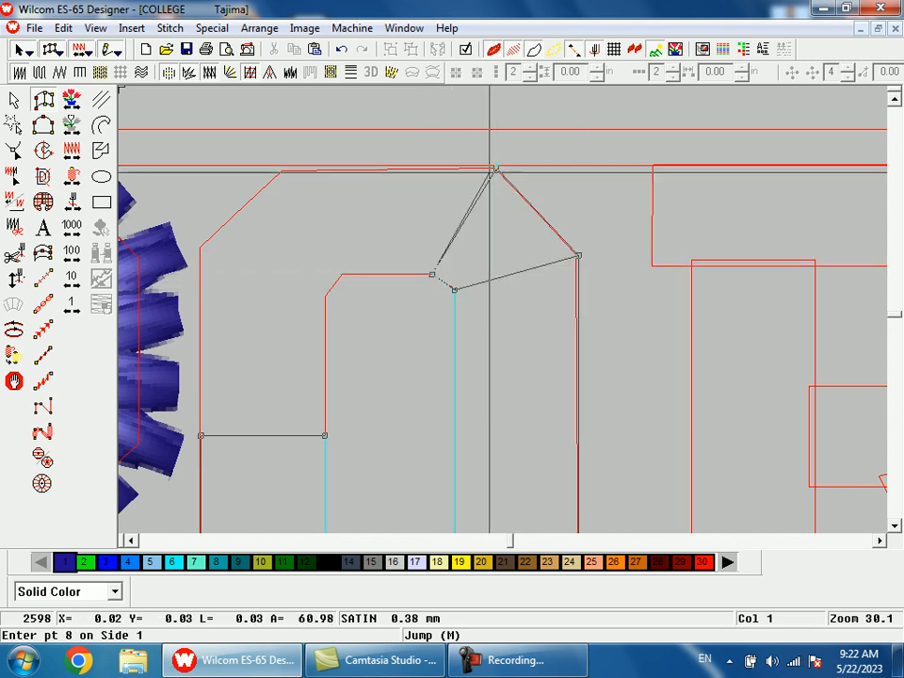
pyautogui.click(342, 274)
pyautogui.click(281, 169)
pyautogui.click(325, 296)
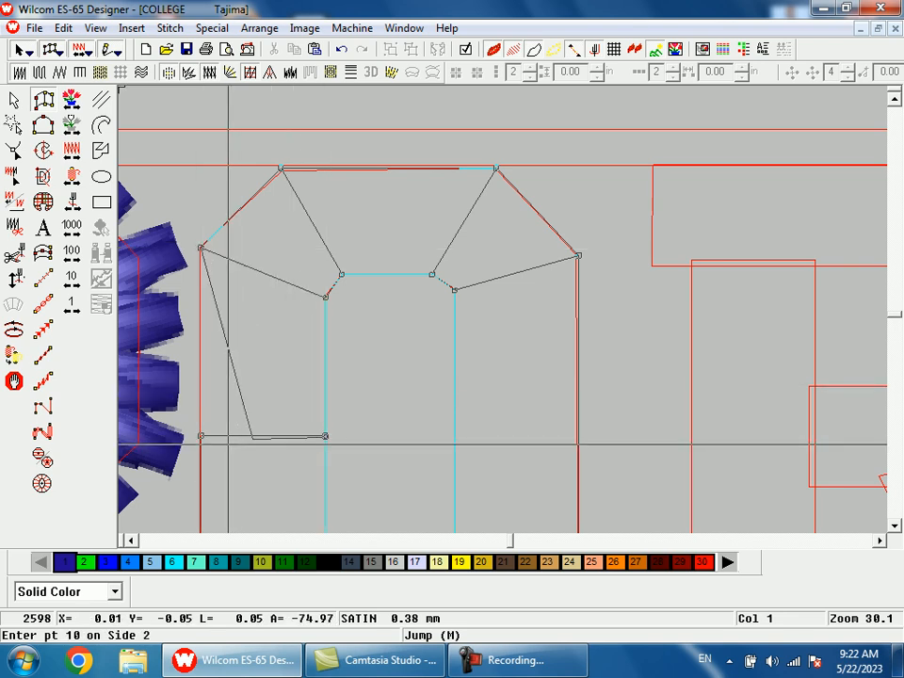
pyautogui.click(203, 438)
pyautogui.press('Return')
# Step: Copy the P's base serif onto the R's left base outline and narrow the copy to the outline's width
pyautogui.hotkey('shift', 'z')
pyautogui.hotkey('shift', 'z')
pyautogui.hotkey('shift', 'z')
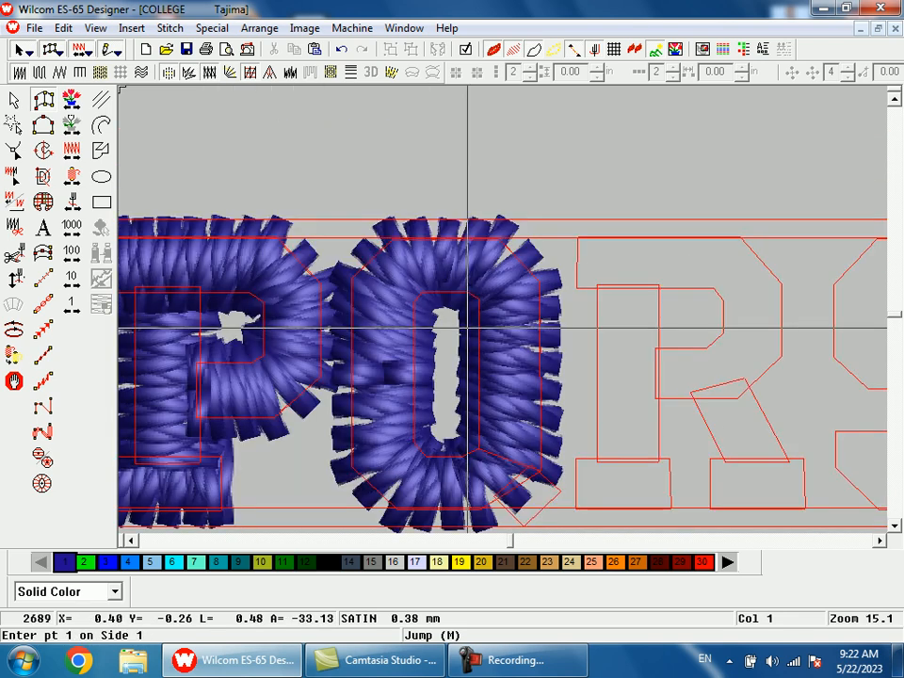
pyautogui.press('b')
pyautogui.moveTo(525, 359); pyautogui.dragTo(548, 419)
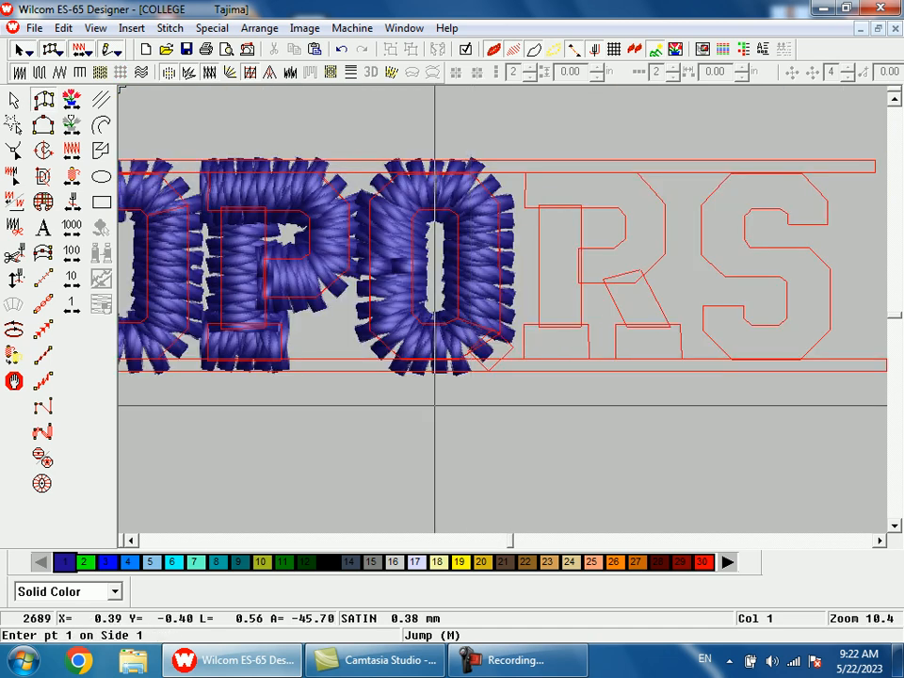
pyautogui.press('Escape')
pyautogui.click(252, 345)
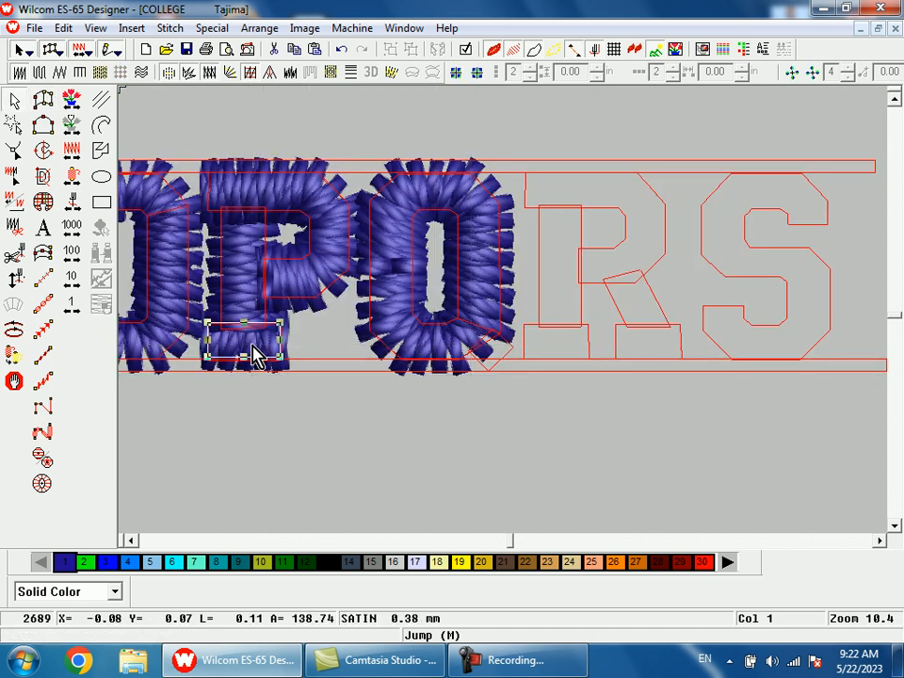
pyautogui.moveTo(253, 357)
pyautogui.mouseDown()
pyautogui.moveTo(549, 356)
pyautogui.moveTo(560, 346)
pyautogui.mouseUp()
pyautogui.press('b')
pyautogui.moveTo(538, 256); pyautogui.dragTo(604, 415)
pyautogui.moveTo(575, 322); pyautogui.dragTo(552, 323)
# Step: Digitize the R's vertical stem as a satin column from the left base serif up to the top bar
pyautogui.press('a')
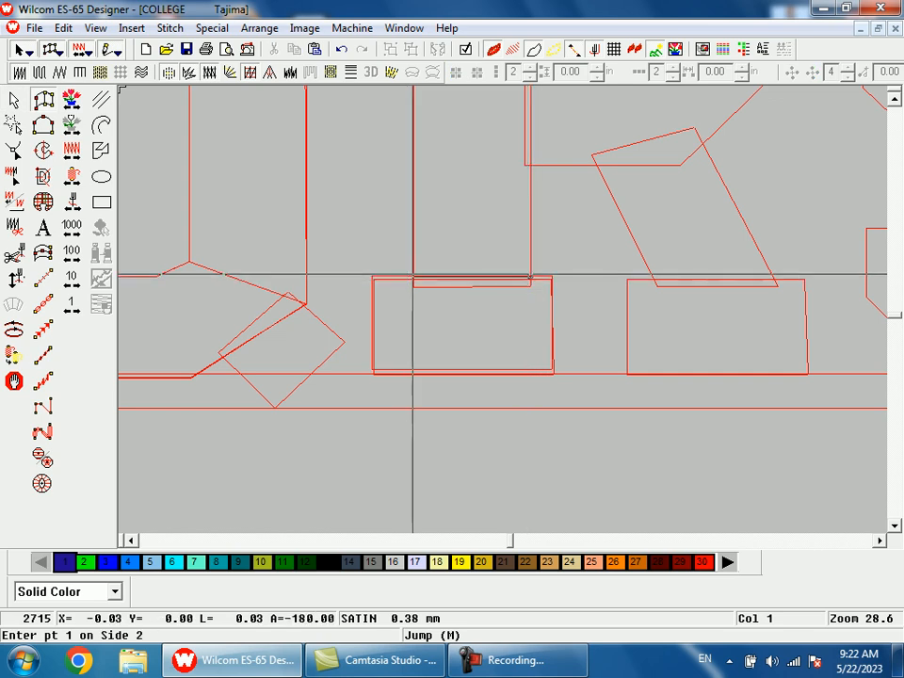
pyautogui.hotkey('shift', 'z')
pyautogui.hotkey('shift', 'z')
pyautogui.hotkey('shift', 'z')
pyautogui.press('b')
pyautogui.moveTo(488, 209); pyautogui.dragTo(558, 366)
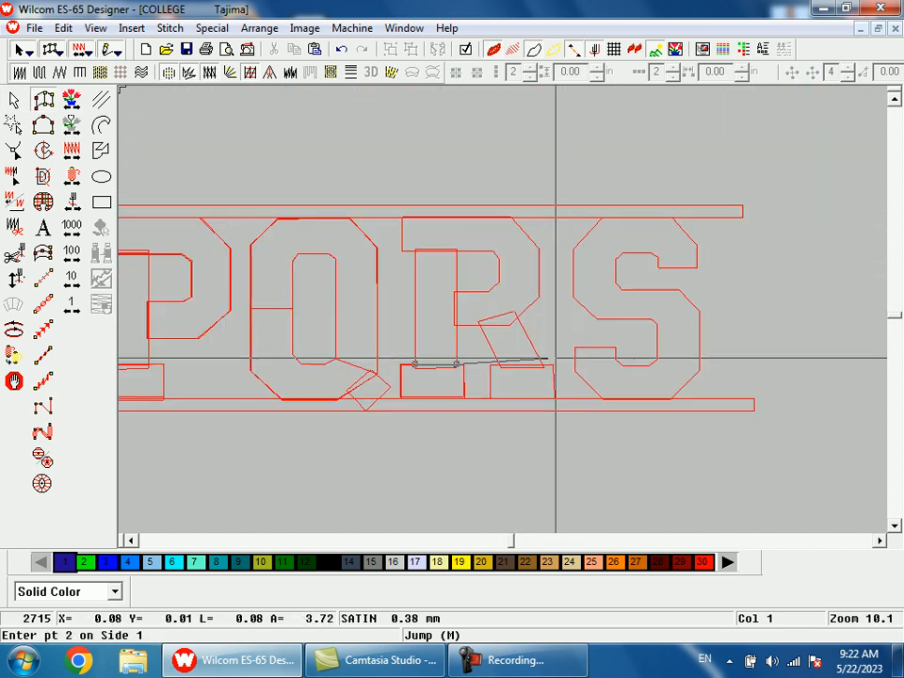
pyautogui.click(455, 250)
pyautogui.press('Return')
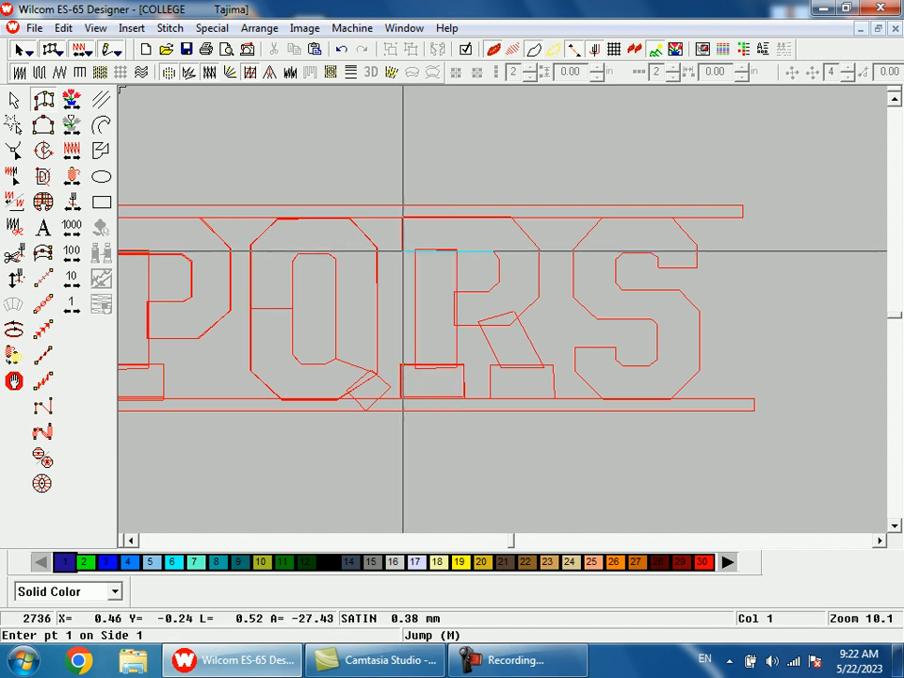
# Step: Digitize the R's top bar and bowl as one satin column, following the angled corners back to the stem
pyautogui.click(402, 218)
pyautogui.click(491, 251)
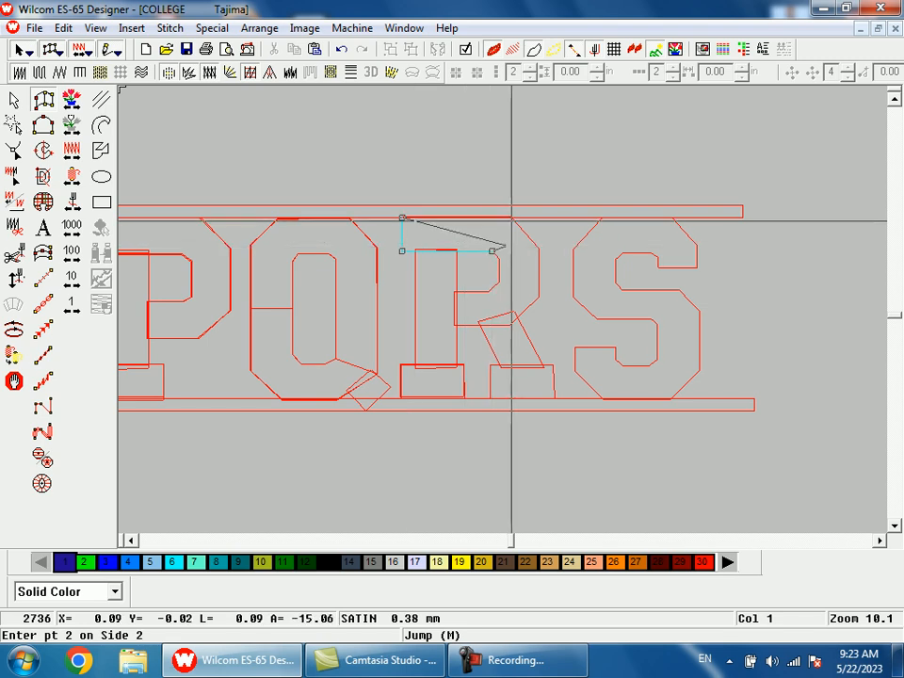
pyautogui.click(510, 218)
pyautogui.click(498, 260)
pyautogui.click(538, 249)
pyautogui.press('b')
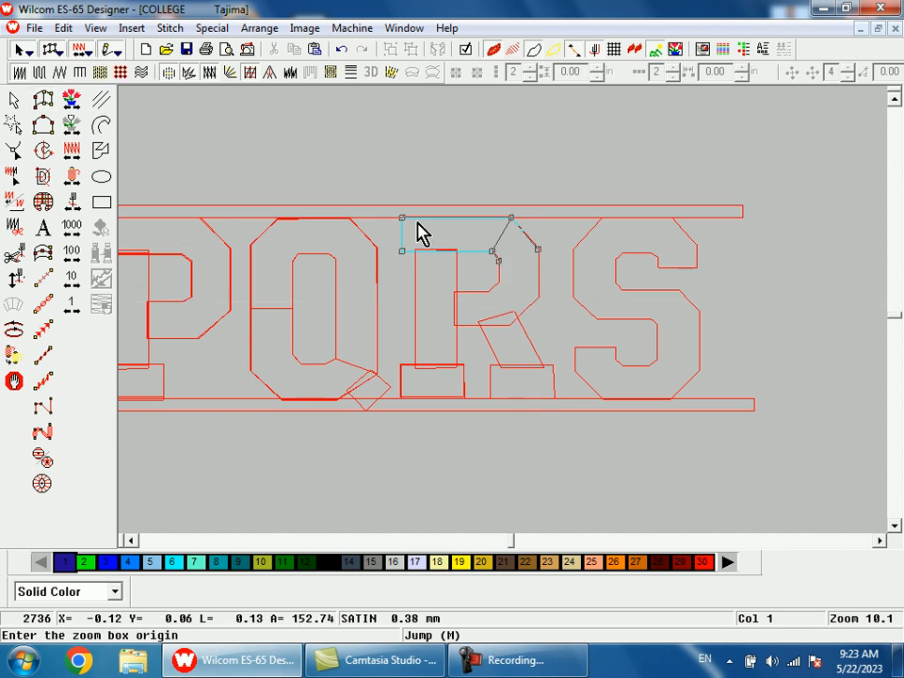
pyautogui.moveTo(412, 182); pyautogui.dragTo(531, 410)
pyautogui.click(554, 280)
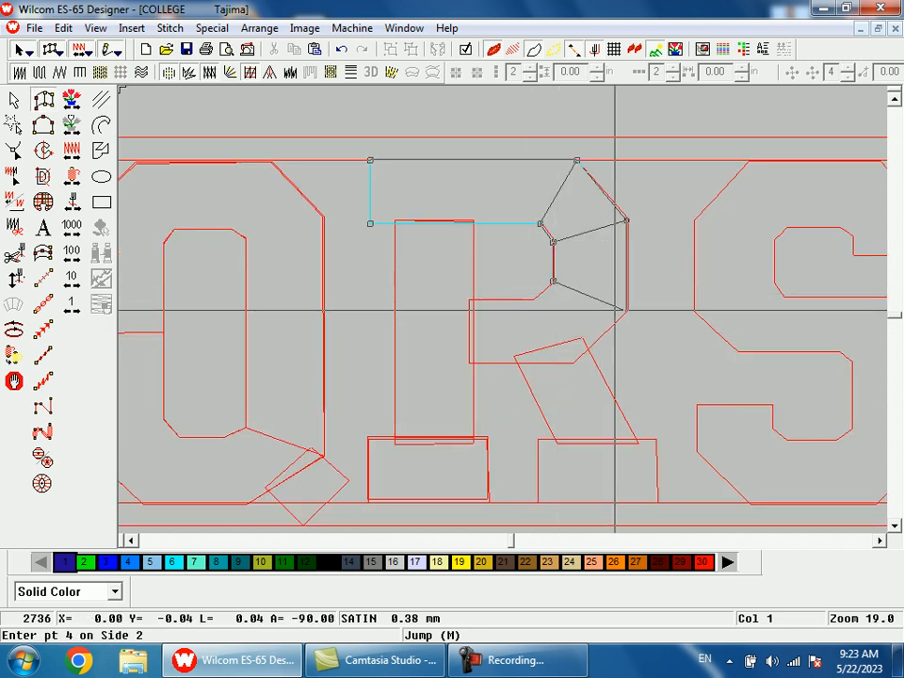
pyautogui.click(535, 299)
pyautogui.click(572, 363)
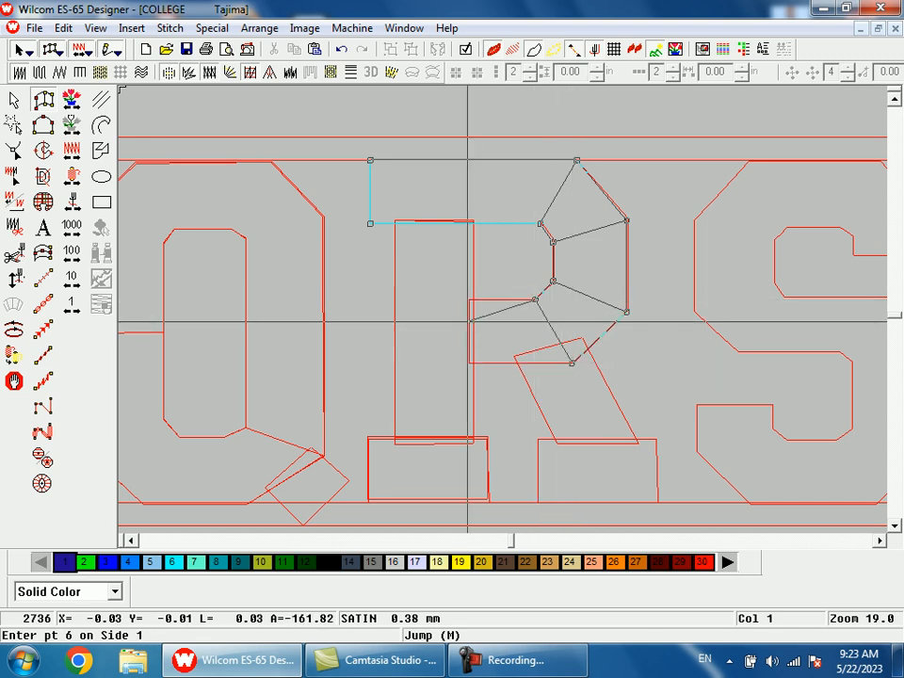
pyautogui.click(471, 299)
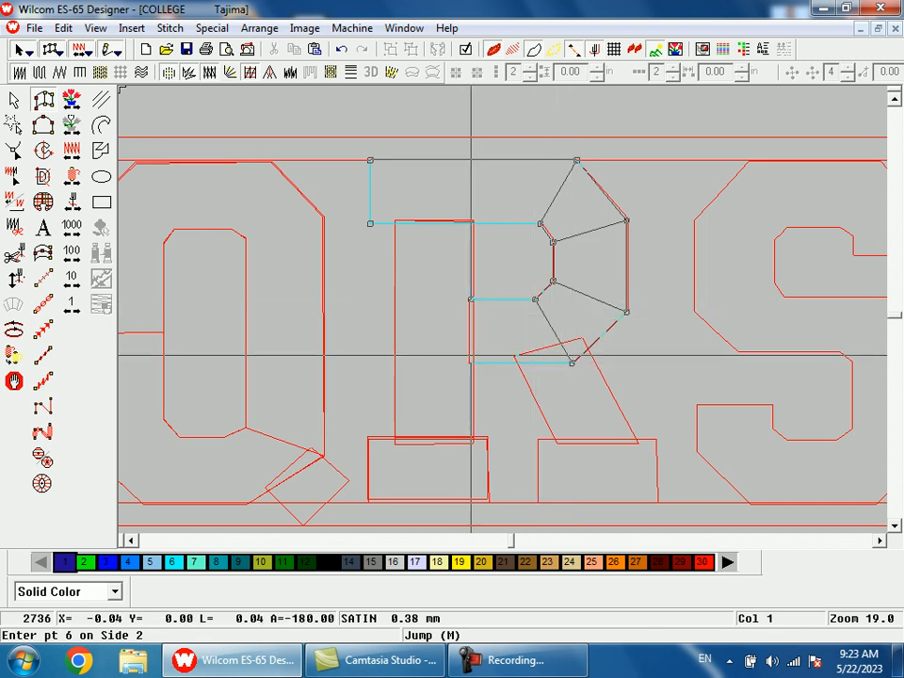
pyautogui.press('Return')
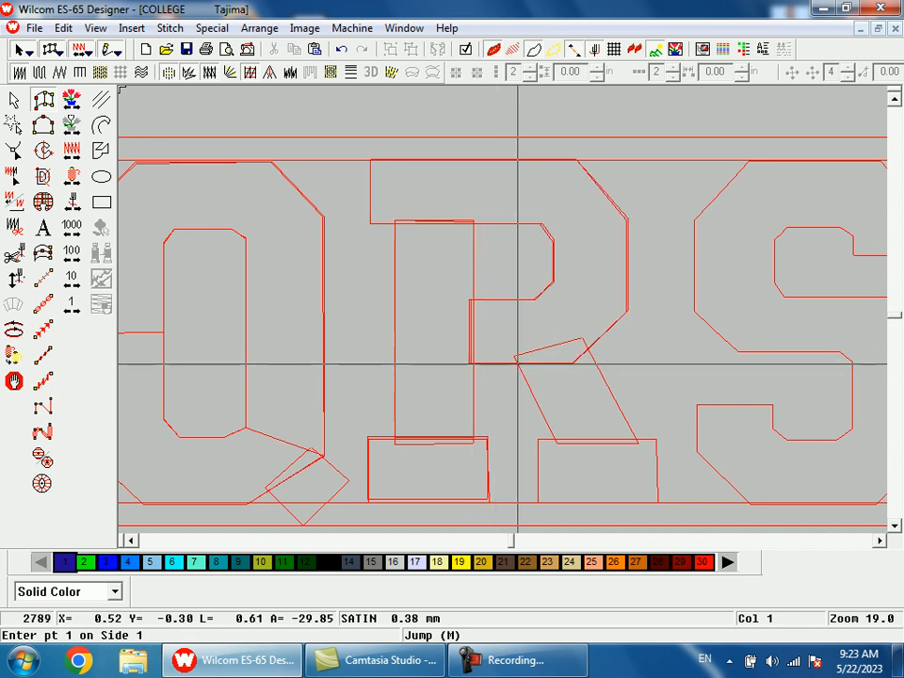
# Step: Digitize the R's diagonal leg as a satin column from the underside of the bowl down to the right base outline
pyautogui.click(517, 363)
pyautogui.click(588, 350)
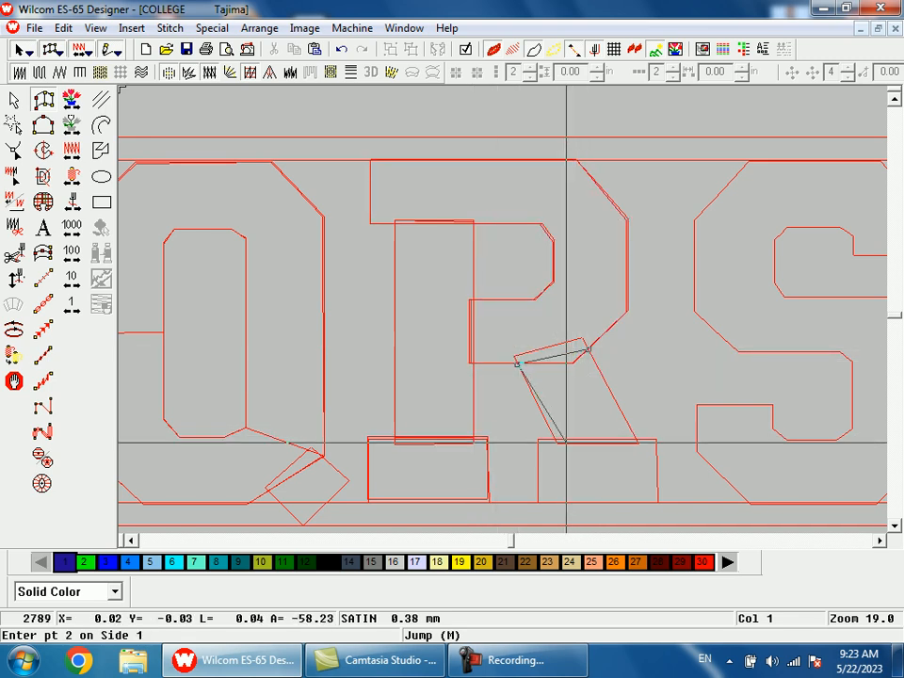
pyautogui.click(557, 441)
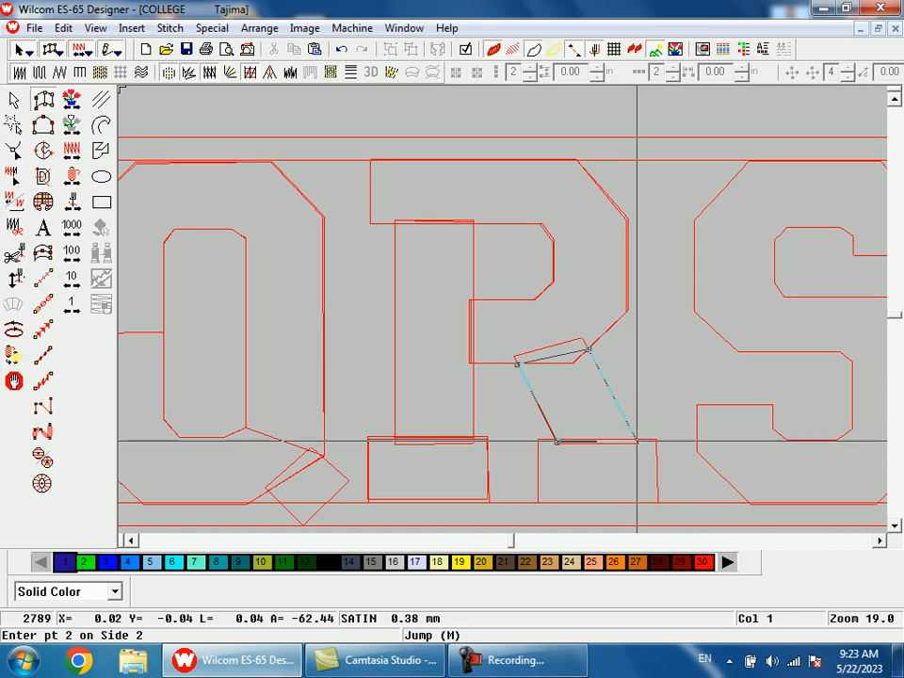
pyautogui.click(636, 440)
pyautogui.press('Return')
pyautogui.hotkey('shift', 'z')
pyautogui.press('b')
pyautogui.moveTo(519, 302); pyautogui.dragTo(579, 431)
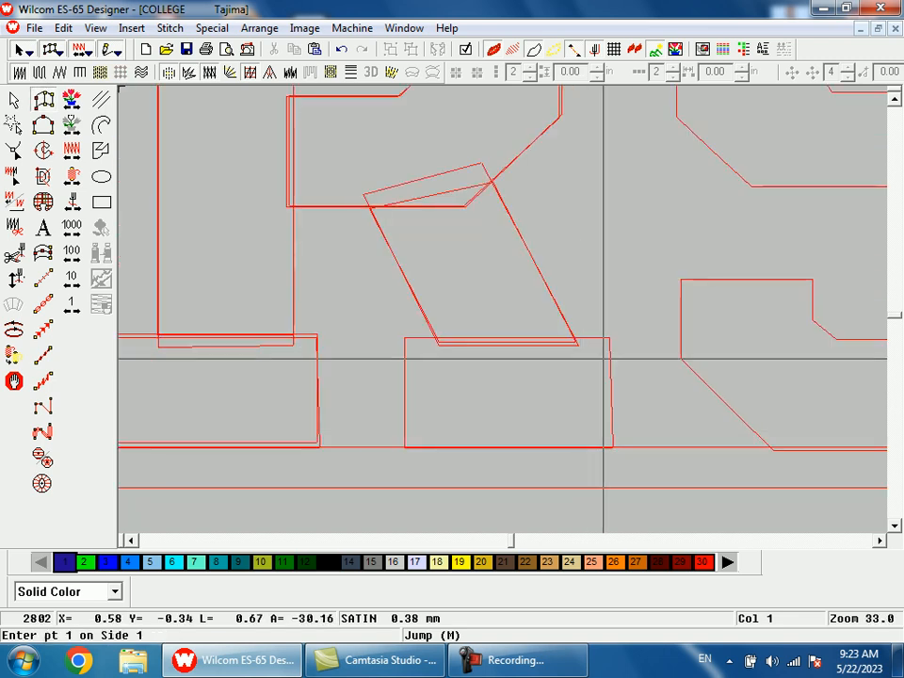
pyautogui.click(405, 337)
pyautogui.click(405, 447)
pyautogui.hotkey('shift', 'z')
pyautogui.press('Escape')
pyautogui.press('Escape')
pyautogui.click(382, 360)
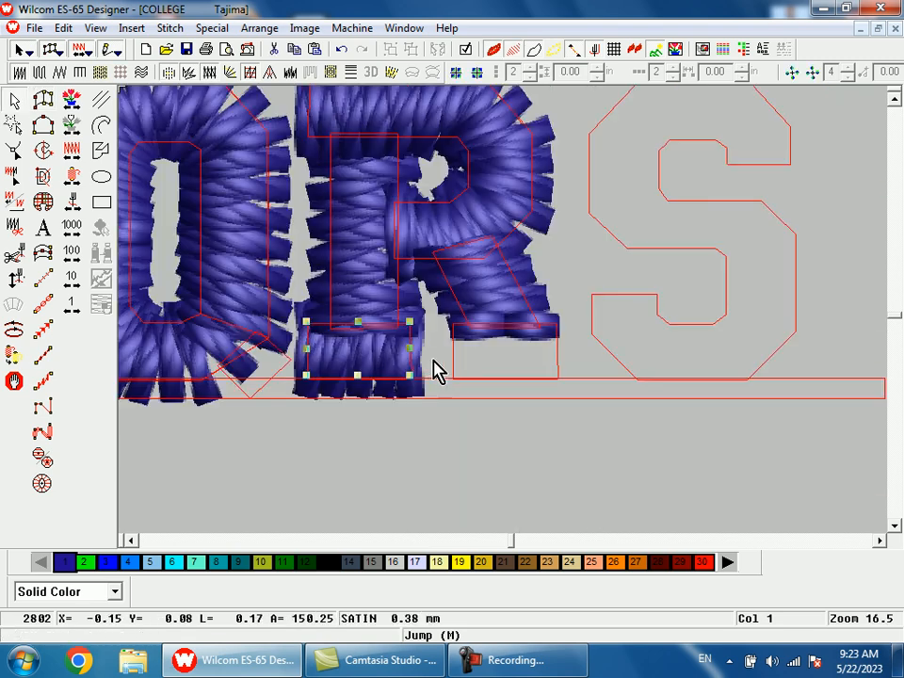
pyautogui.hotkey('shift', 'z')
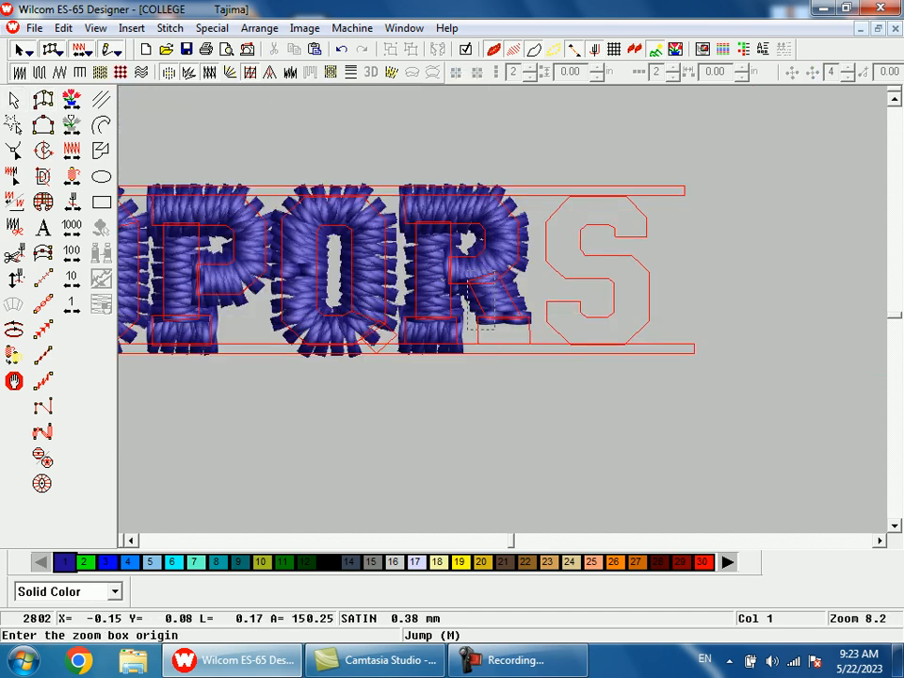
pyautogui.moveTo(494, 330); pyautogui.dragTo(508, 374)
pyautogui.click(464, 292)
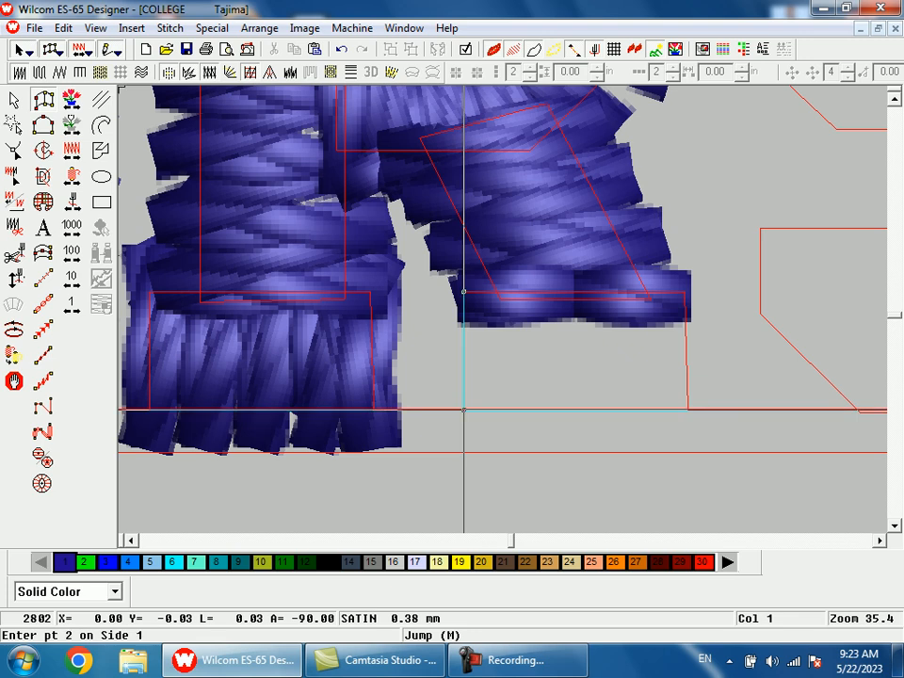
pyautogui.click(463, 410)
pyautogui.hotkey('shift', 'z')
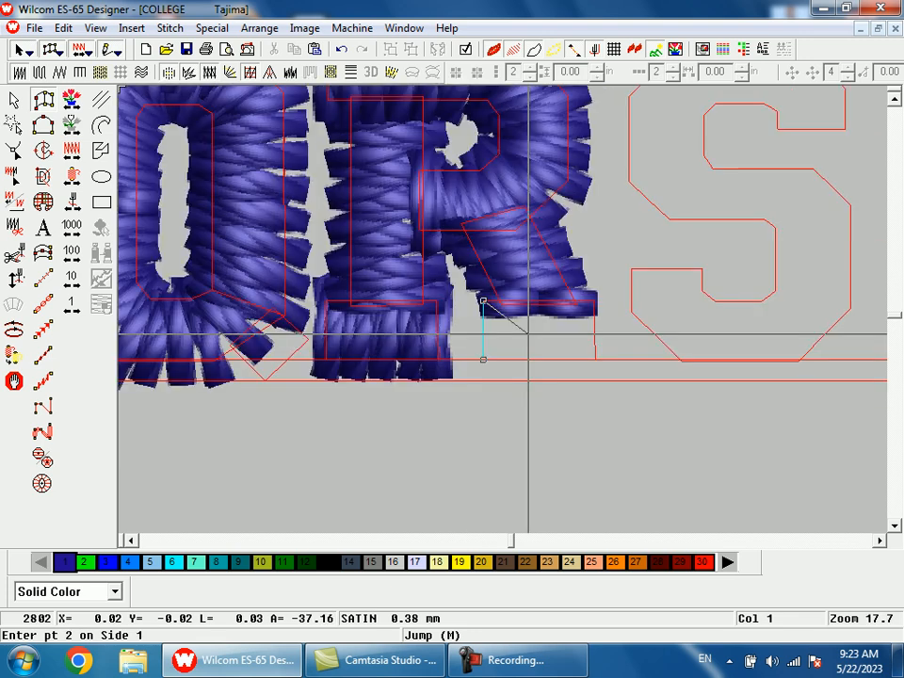
pyautogui.press('Return')
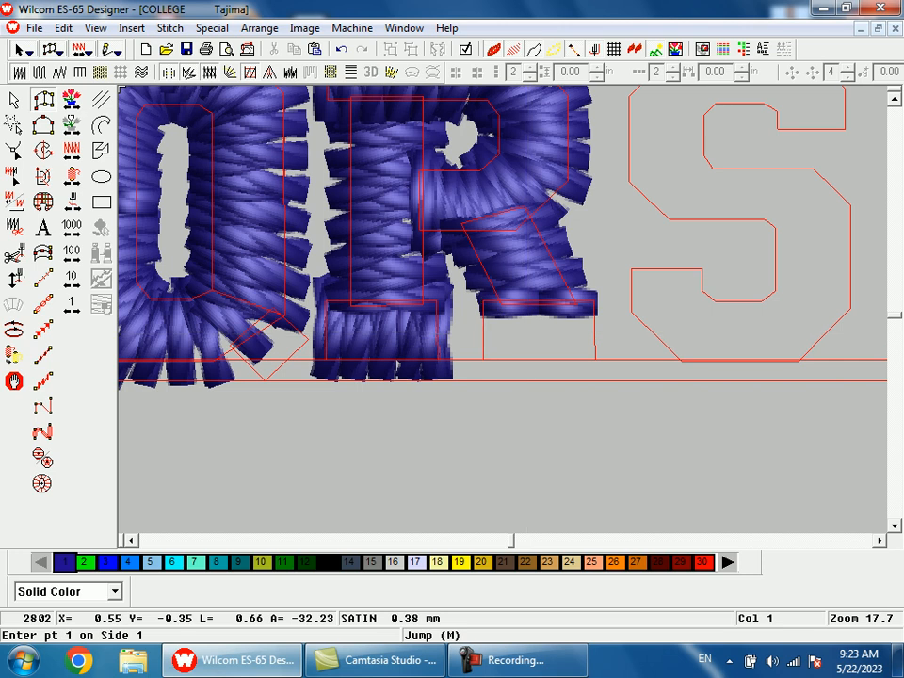
# Step: Copy the R's left base serif onto the right base outline under the diagonal leg
pyautogui.press('Escape')
pyautogui.click(404, 338)
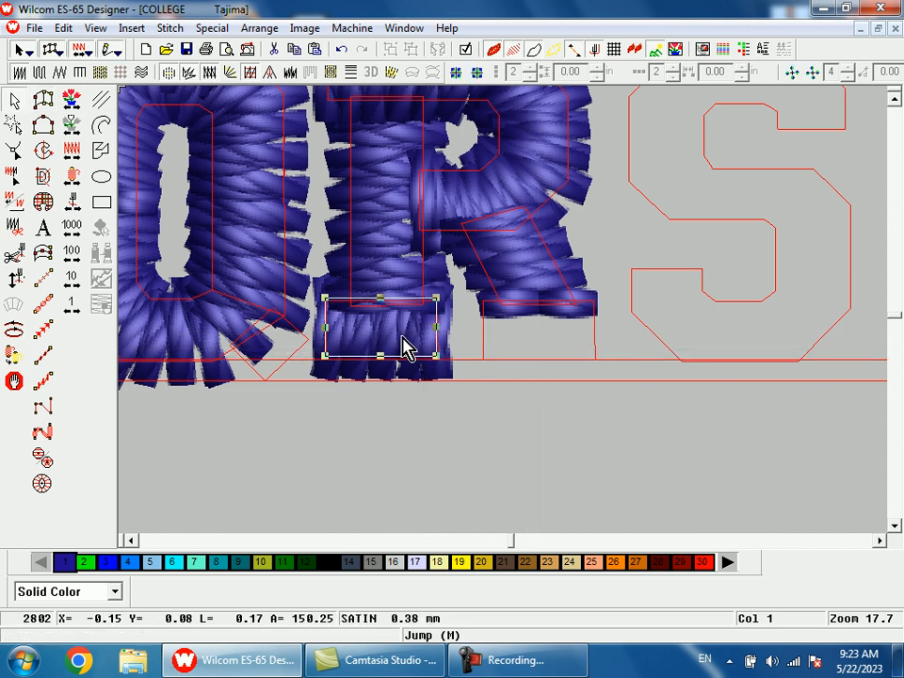
pyautogui.click(541, 355)
pyautogui.press('space')
# Step: Start the S's satin column at its lower-left tip, following the angled corner and along the base to the lower-right corner
pyautogui.hotkey('shift', 'z')
pyautogui.hotkey('shift', 'z')
pyautogui.press('b')
pyautogui.moveTo(534, 266); pyautogui.dragTo(563, 347)
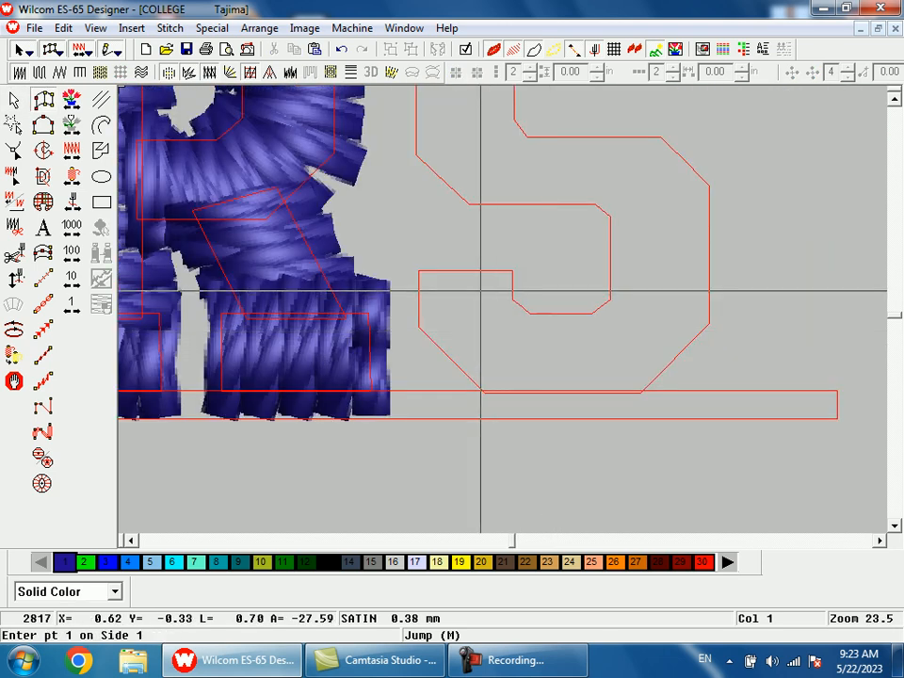
pyautogui.click(417, 271)
pyautogui.click(512, 271)
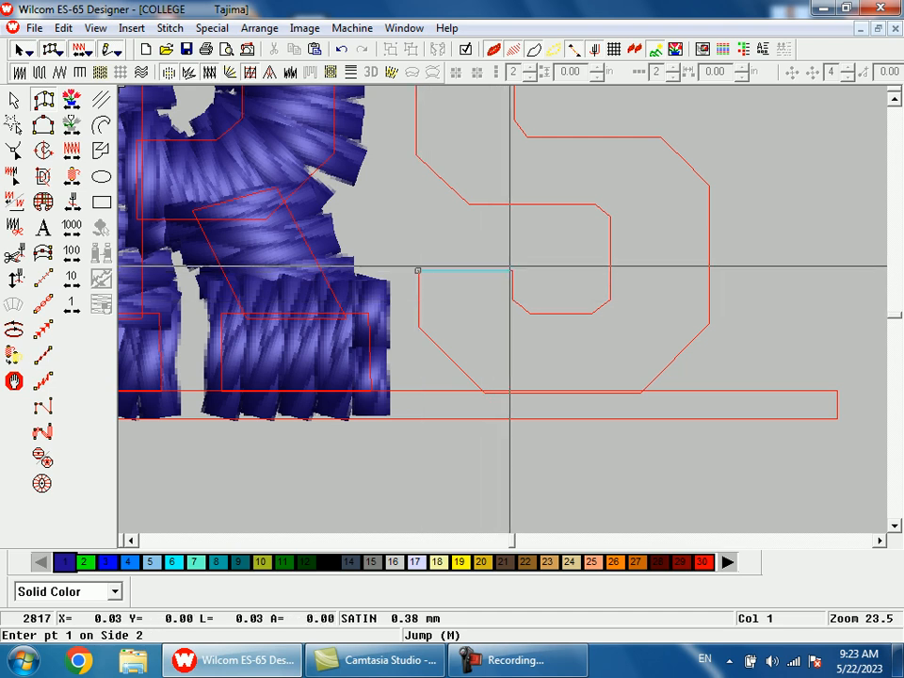
pyautogui.click(417, 327)
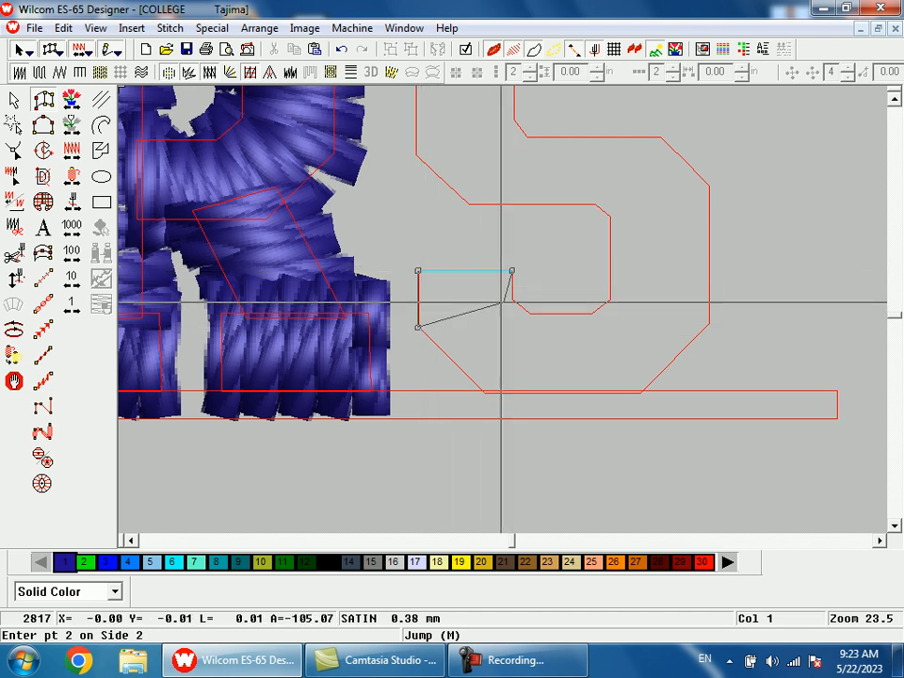
pyautogui.click(511, 300)
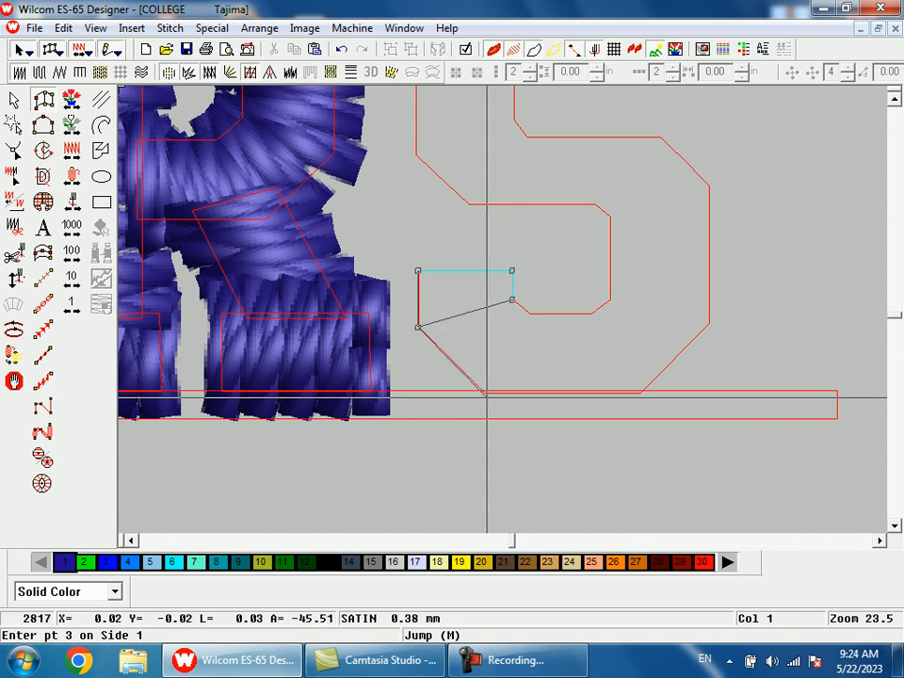
pyautogui.click(485, 391)
pyautogui.click(531, 313)
pyautogui.click(639, 392)
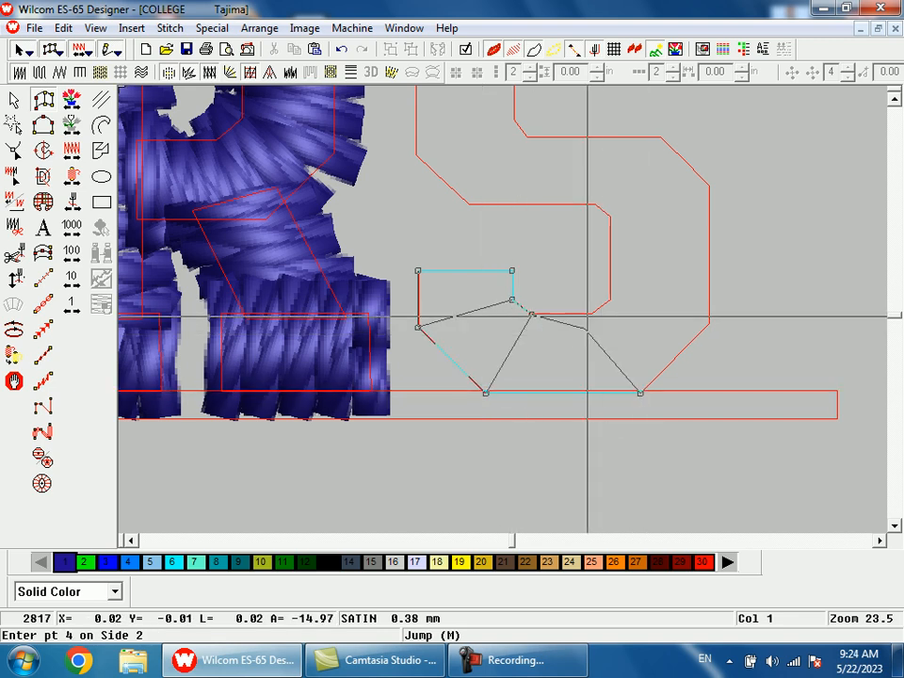
pyautogui.click(589, 313)
# Step: Continue the S's satin column up the lower bowl's outer side, around its upper corner and back along the middle bar
pyautogui.click(710, 322)
pyautogui.click(609, 300)
pyautogui.click(709, 183)
pyautogui.click(610, 214)
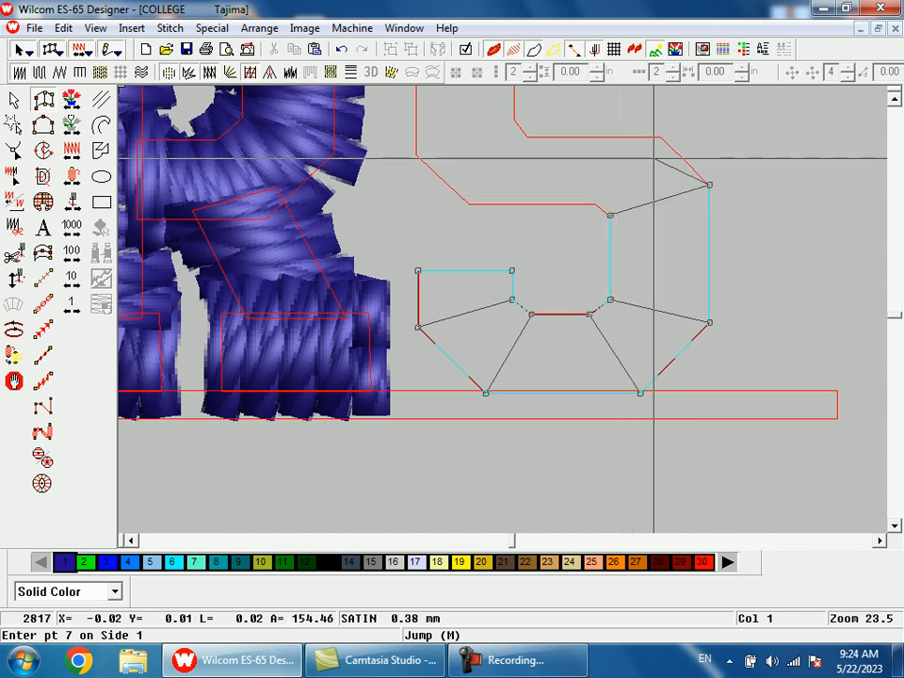
pyautogui.click(660, 138)
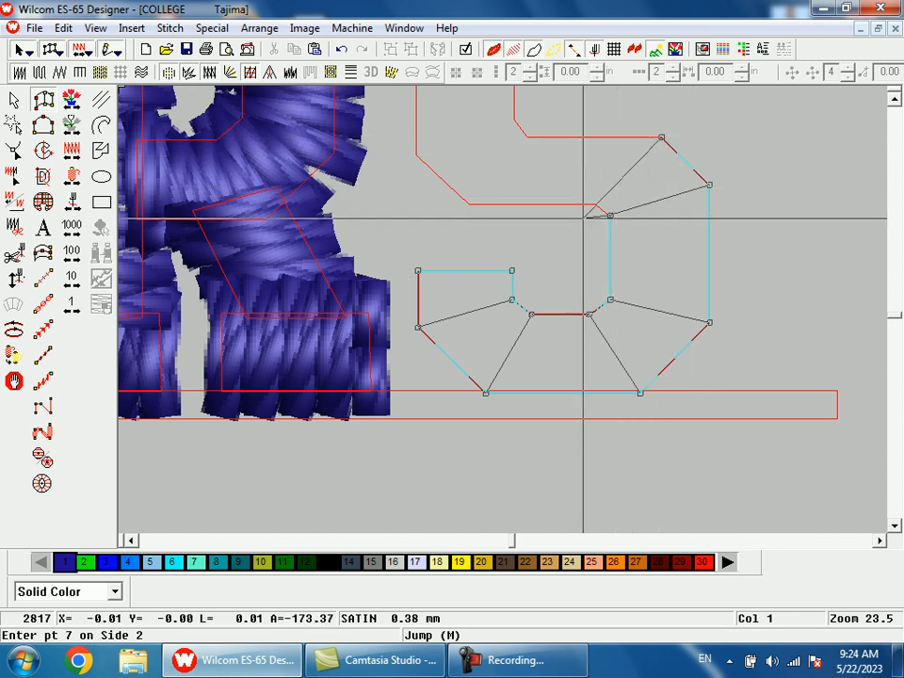
pyautogui.click(595, 203)
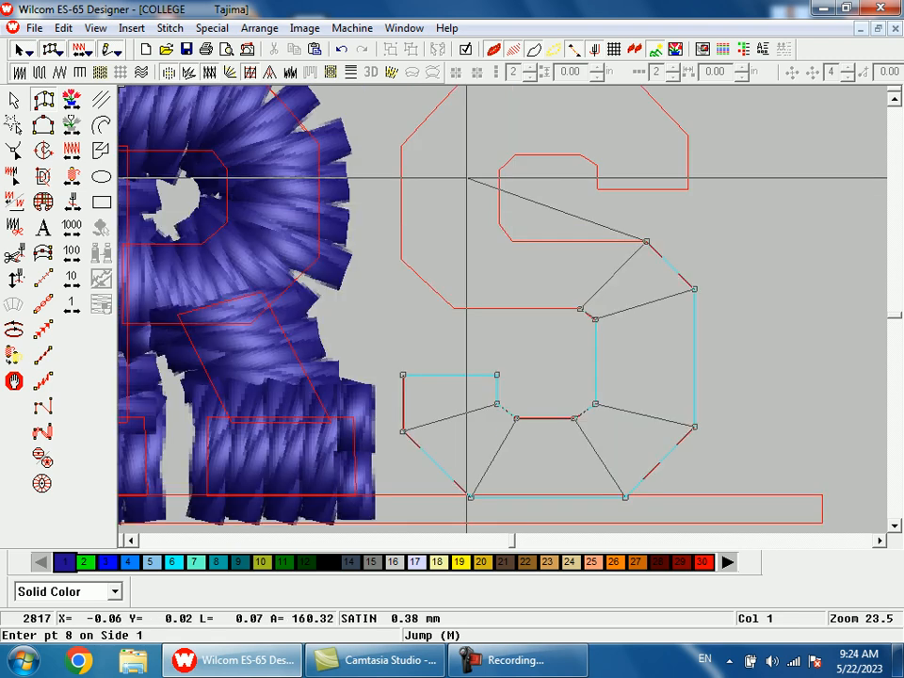
pyautogui.click(513, 241)
pyautogui.click(452, 307)
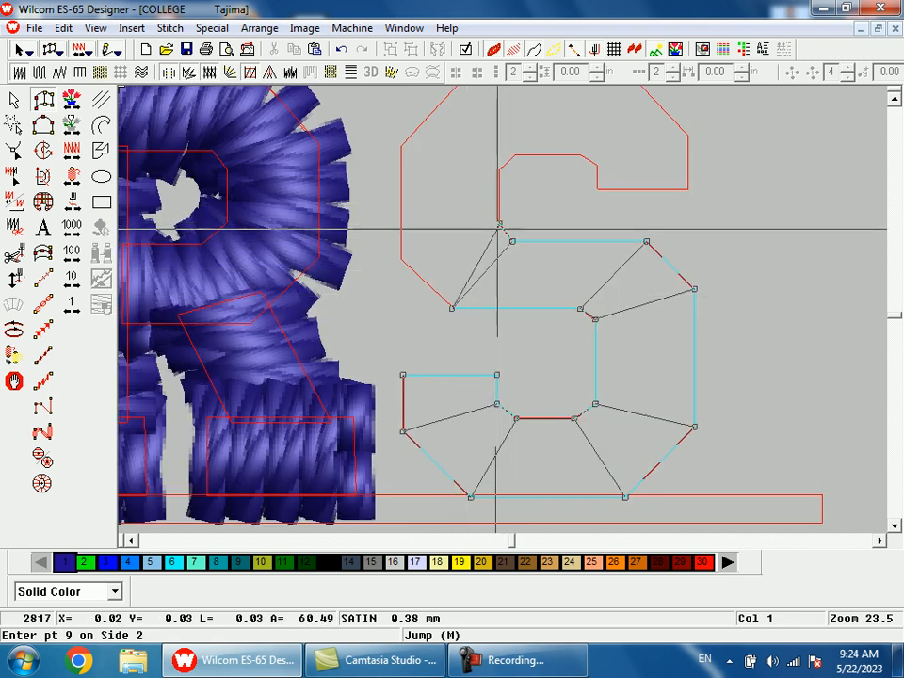
# Step: Complete the S's satin column up the upper-left side, across the top and around to the upper-right tip
pyautogui.click(401, 258)
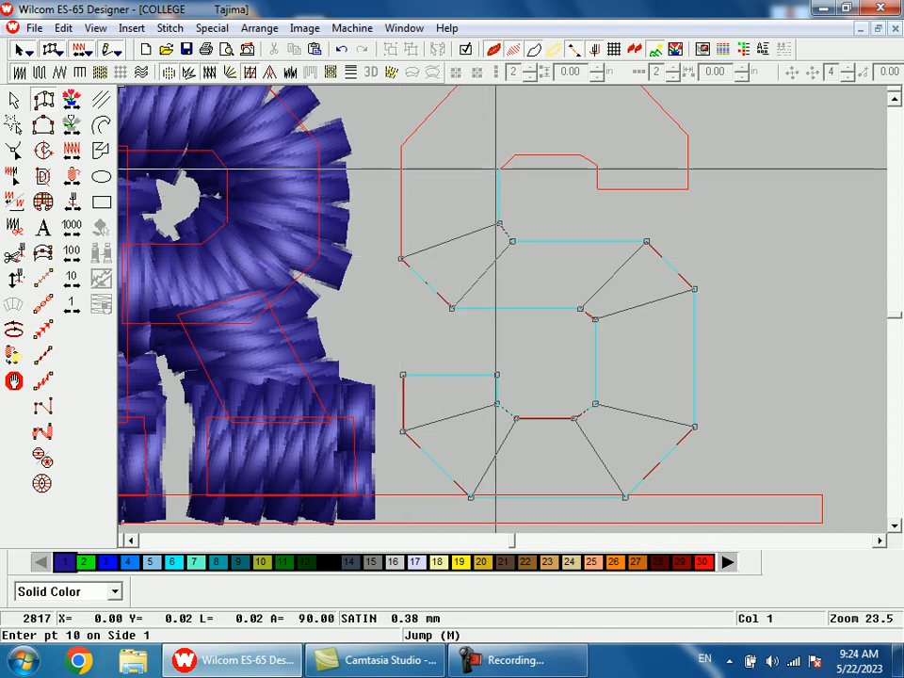
pyautogui.click(496, 168)
pyautogui.click(399, 147)
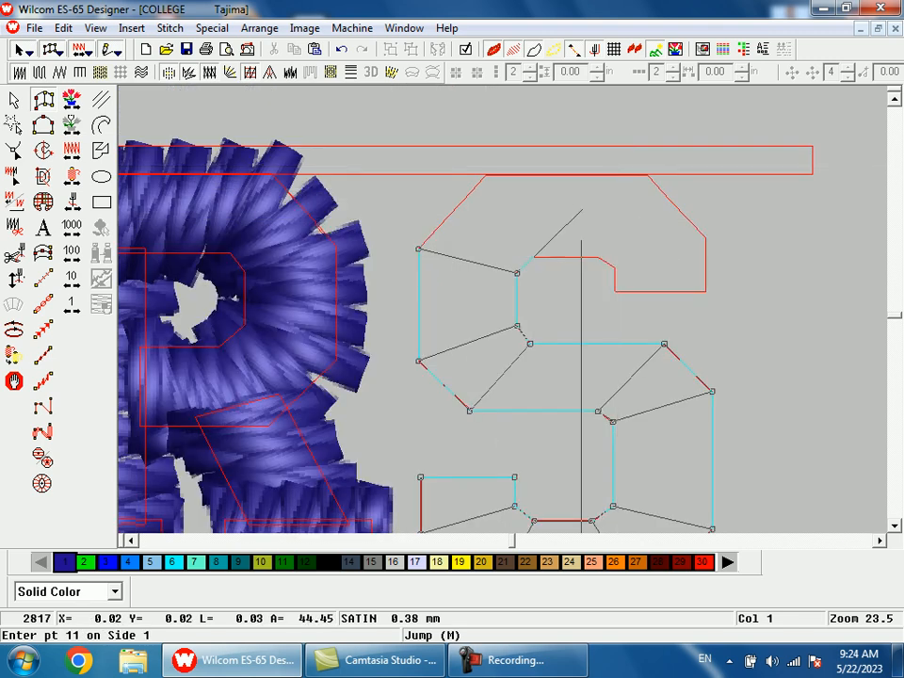
pyautogui.click(531, 256)
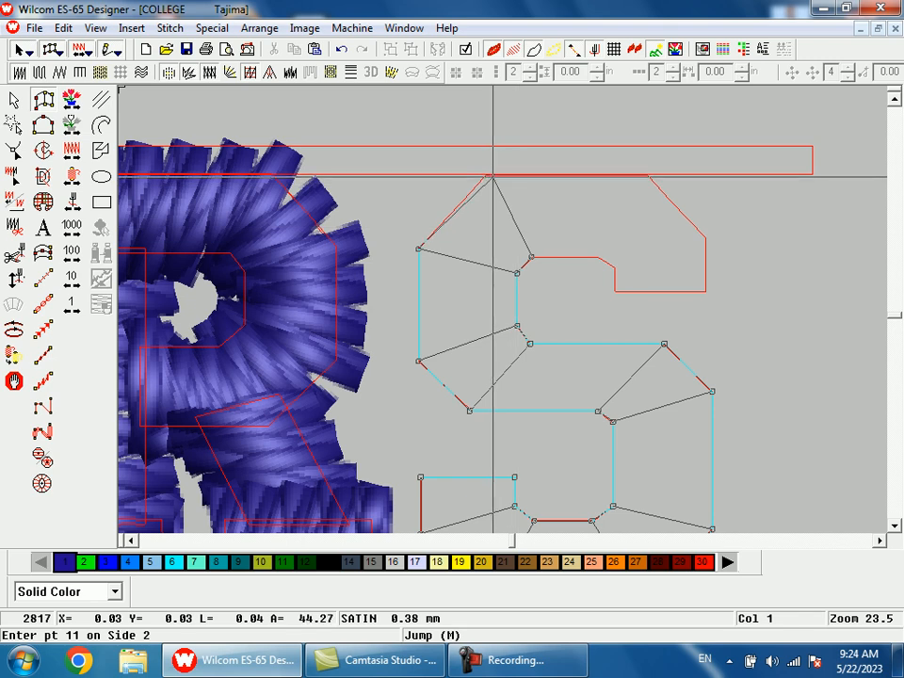
pyautogui.click(487, 176)
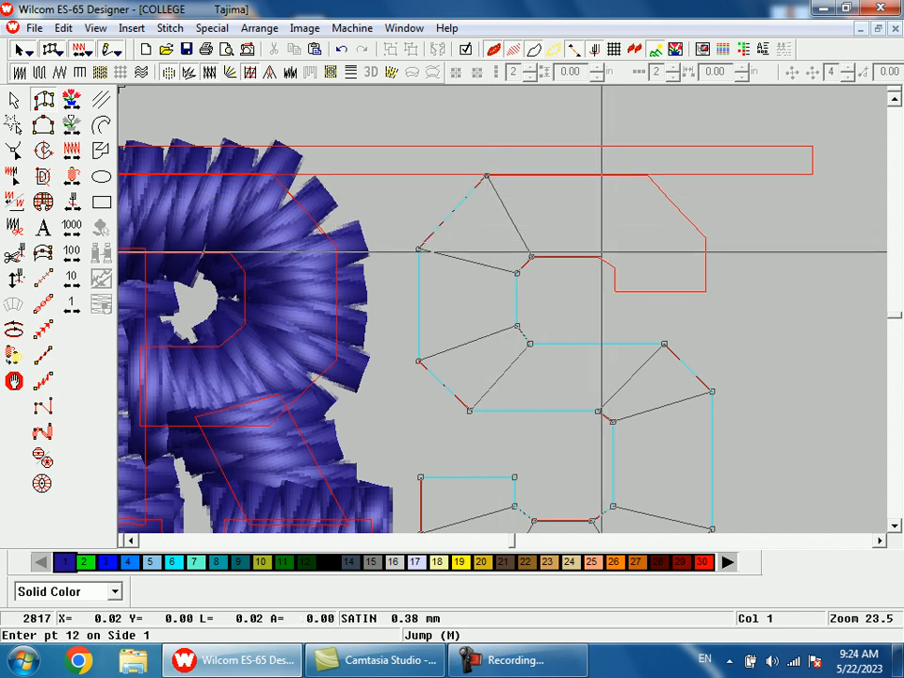
pyautogui.click(647, 175)
pyautogui.click(615, 268)
pyautogui.click(705, 239)
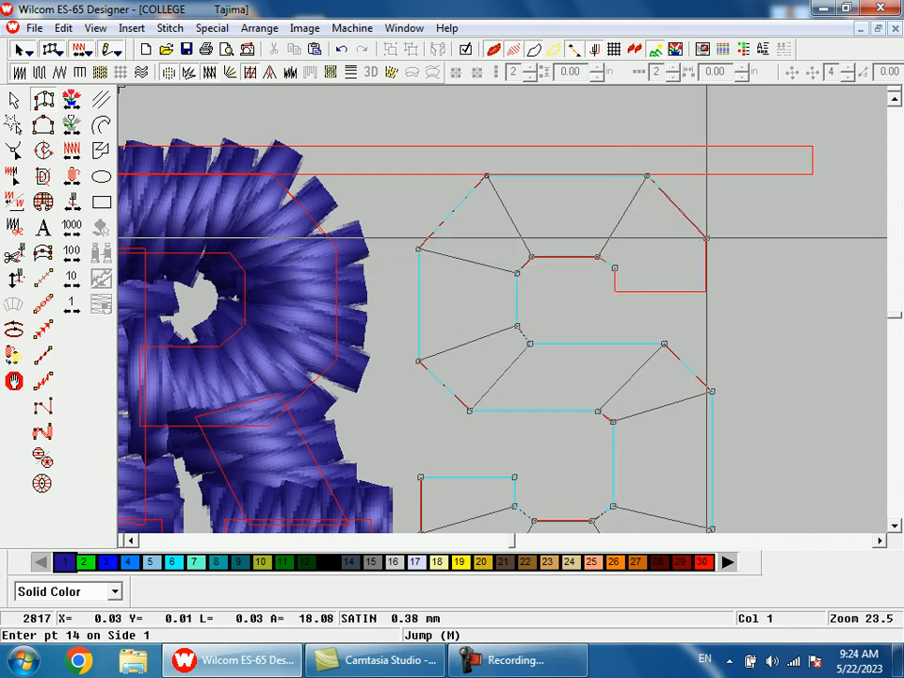
pyautogui.click(616, 287)
pyautogui.click(704, 293)
pyautogui.press('Return')
# Step: Delete the two long thin guide rectangles above and below the small IJKLMNOPQRS lettering
pyautogui.hotkey('shift', 'z')
pyautogui.hotkey('shift', 'z')
pyautogui.hotkey('shift', 'z')
pyautogui.hotkey('shift', 'z')
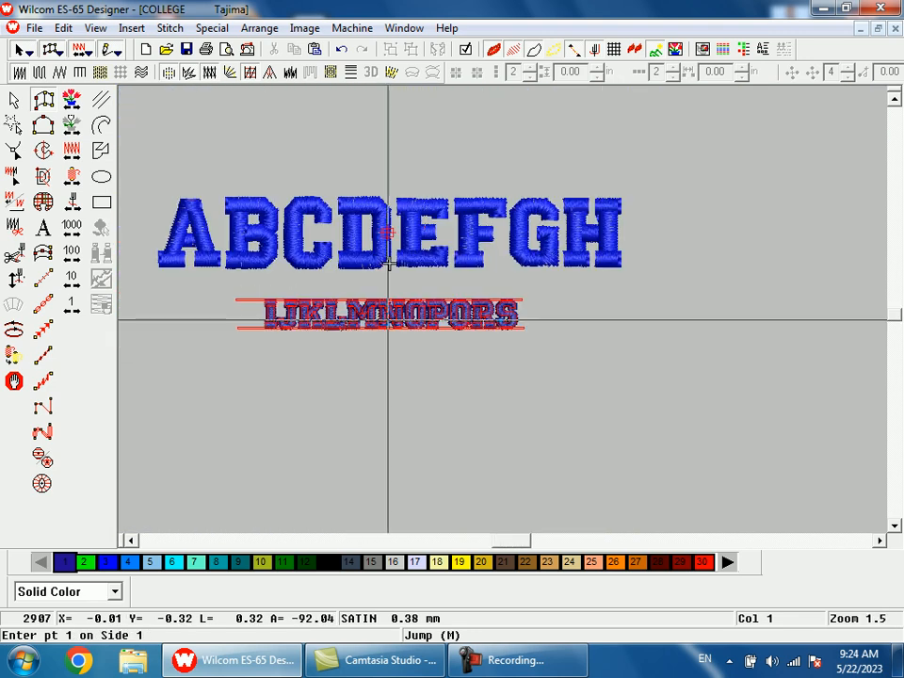
pyautogui.press('b')
pyautogui.moveTo(389, 359); pyautogui.dragTo(439, 476)
pyautogui.press('Escape')
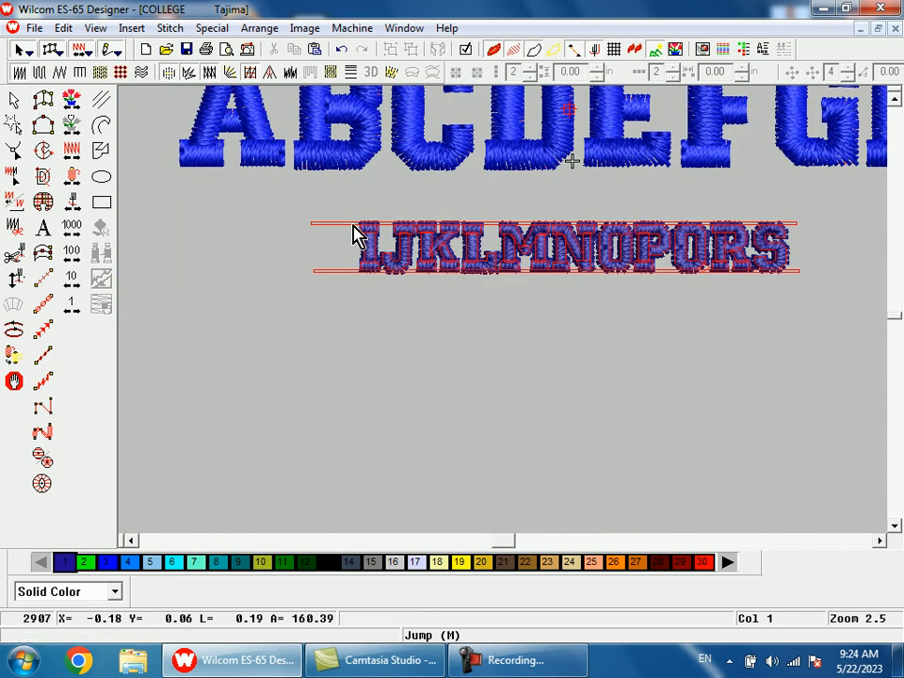
pyautogui.click(349, 225)
pyautogui.press('Delete')
pyautogui.click(348, 272)
pyautogui.press('Delete')
# Step: Nudge the small S slightly to the right, away from the R
pyautogui.moveTo(240, 393); pyautogui.dragTo(696, 238)
pyautogui.hotkey('shift', 'z')
pyautogui.click(408, 379)
pyautogui.press('b')
pyautogui.moveTo(263, 217); pyautogui.dragTo(674, 454)
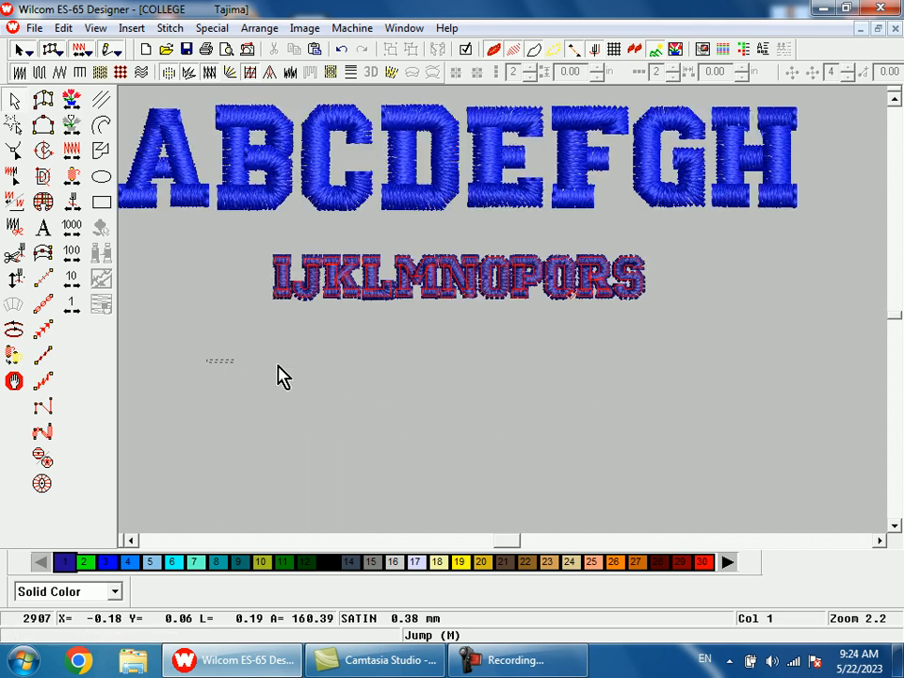
pyautogui.hotkey('shift', 'z')
pyautogui.press('b')
pyautogui.moveTo(396, 226); pyautogui.dragTo(606, 363)
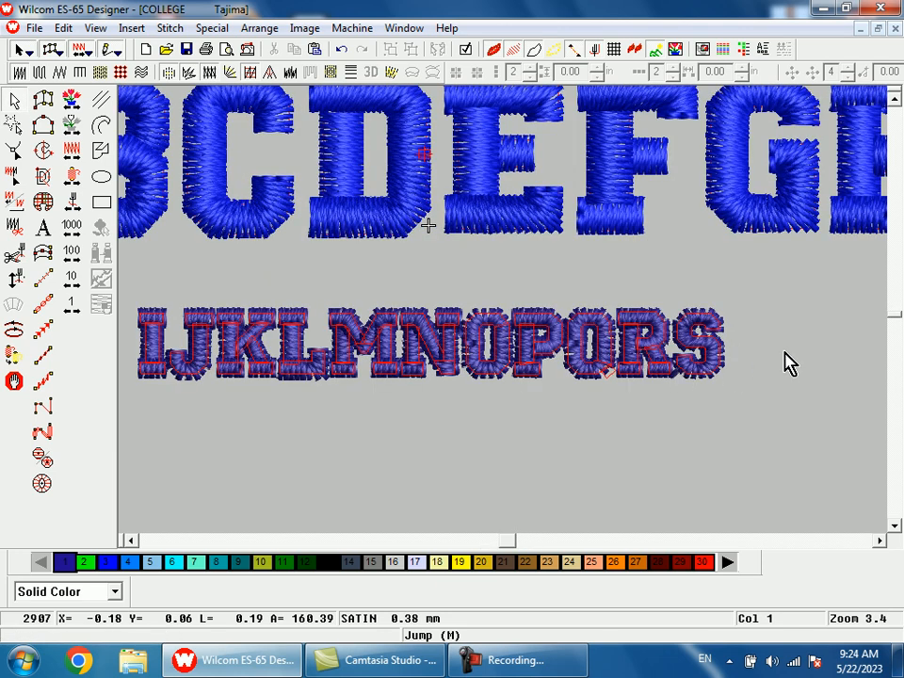
pyautogui.moveTo(685, 405); pyautogui.dragTo(666, 432)
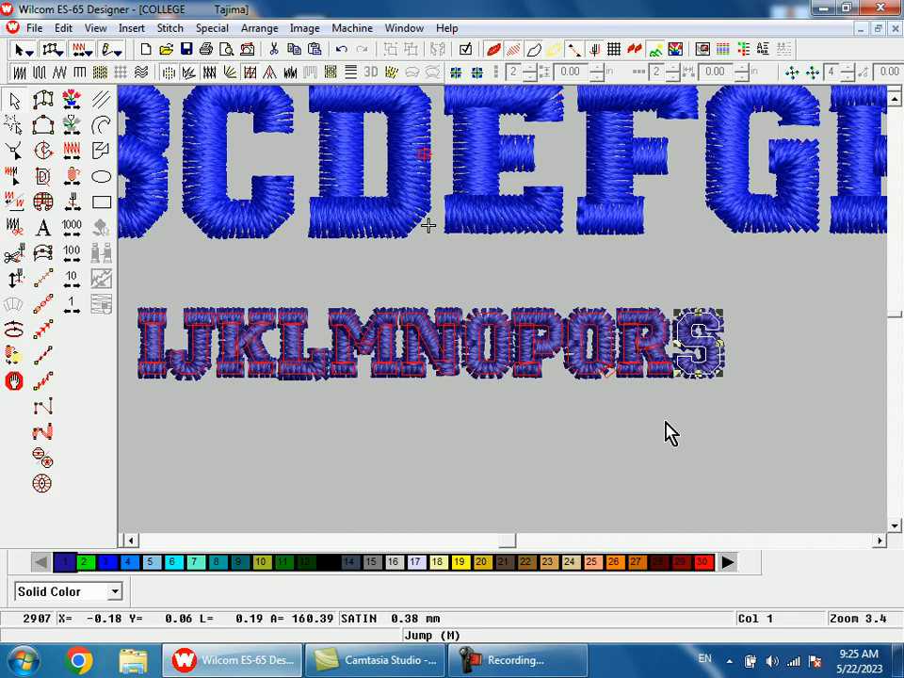
pyautogui.press('Right')
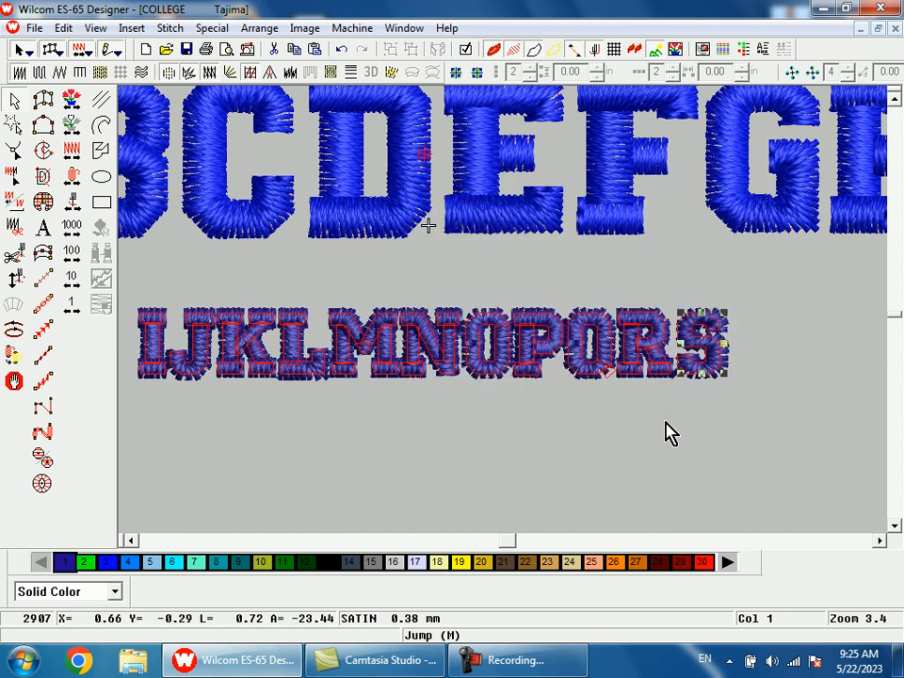
pyautogui.press('Right')
pyautogui.click(784, 280)
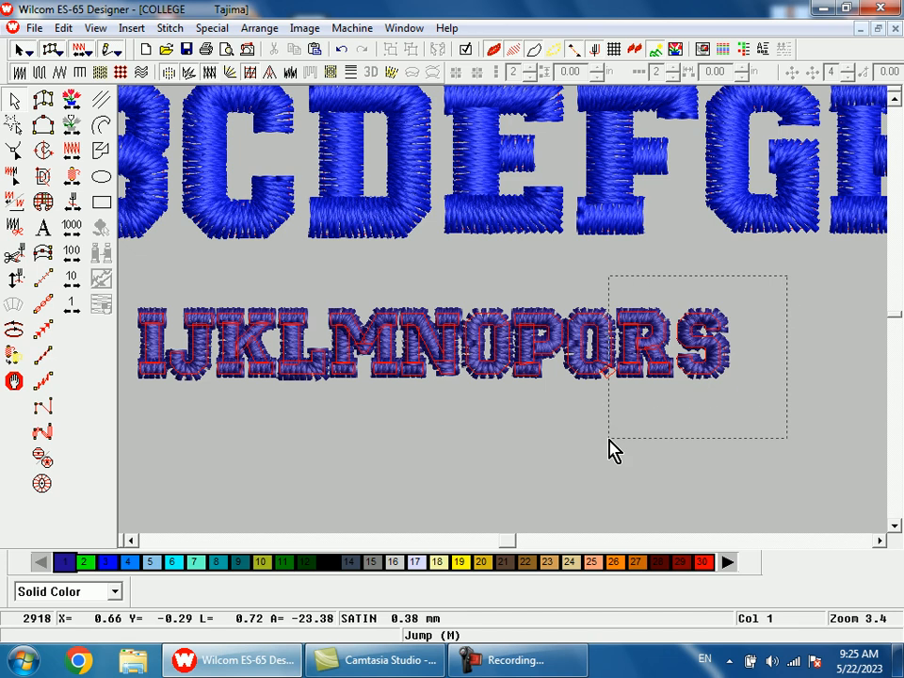
# Step: Widen the letter gaps by shifting the groups RS, QRS, PQRS, OPQRS and NOPQRS right in turn, then QRS once more
pyautogui.moveTo(608, 439); pyautogui.dragTo(608, 439)
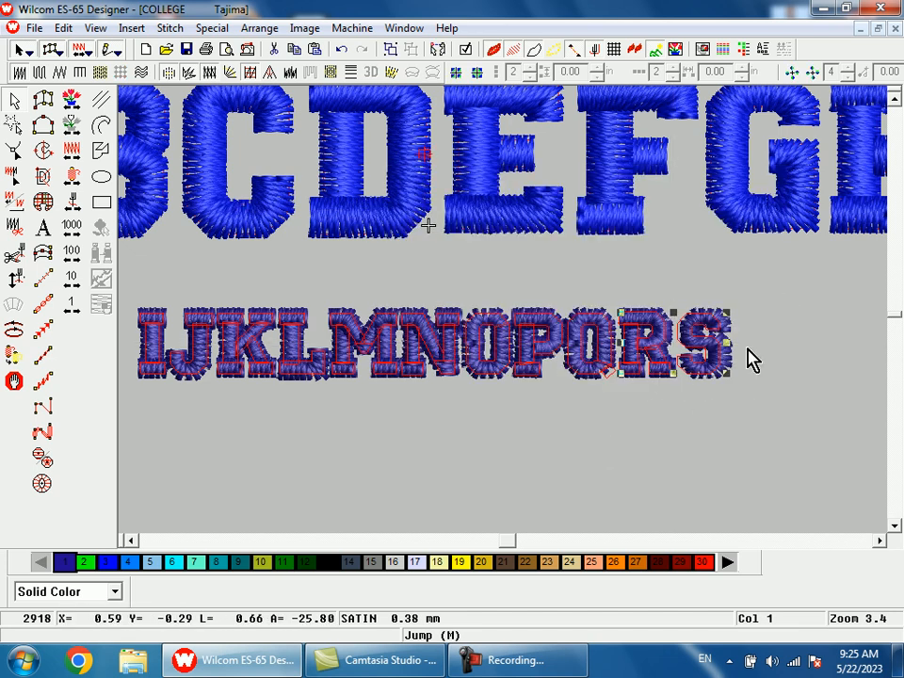
pyautogui.moveTo(791, 277); pyautogui.dragTo(558, 449)
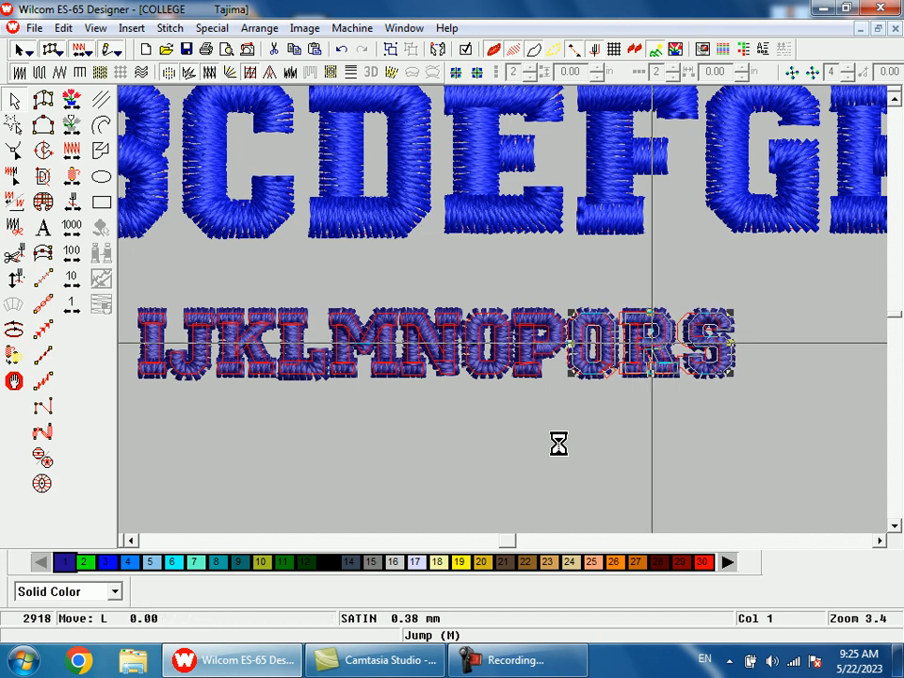
pyautogui.moveTo(799, 282); pyautogui.dragTo(508, 459)
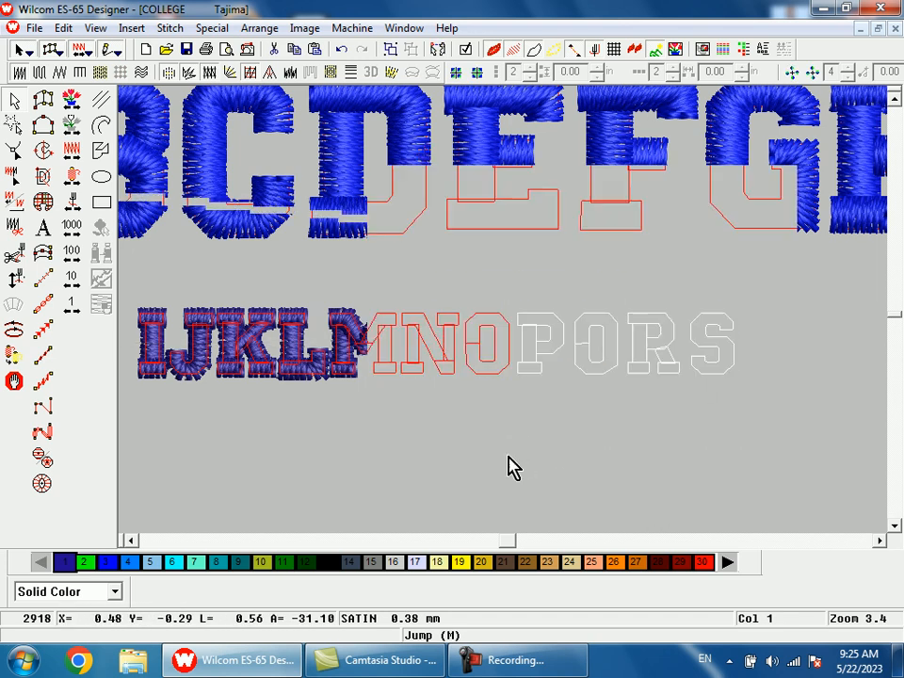
pyautogui.moveTo(802, 278); pyautogui.dragTo(461, 461)
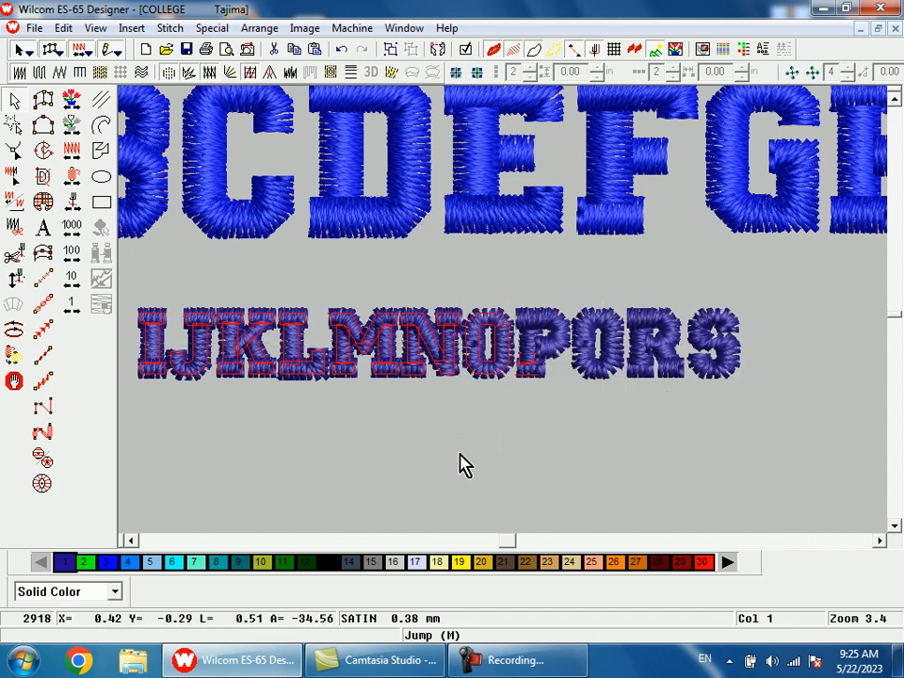
pyautogui.moveTo(794, 285); pyautogui.dragTo(396, 487)
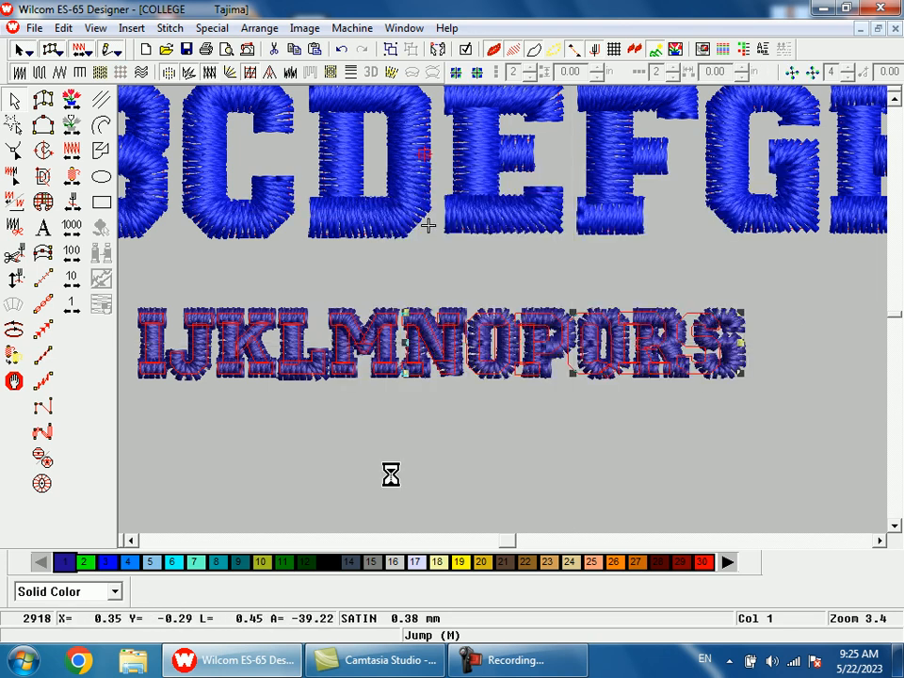
pyautogui.moveTo(805, 284); pyautogui.dragTo(579, 459)
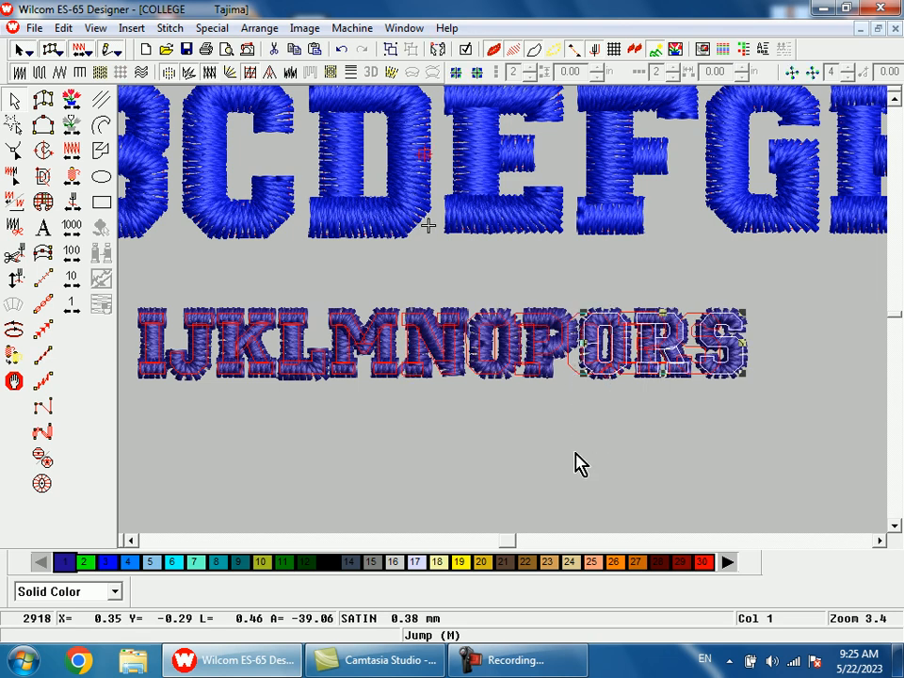
# Step: Delete the original artwork outline left behind the small letters and dismiss the Windows color scheme prompt
pyautogui.click(704, 323)
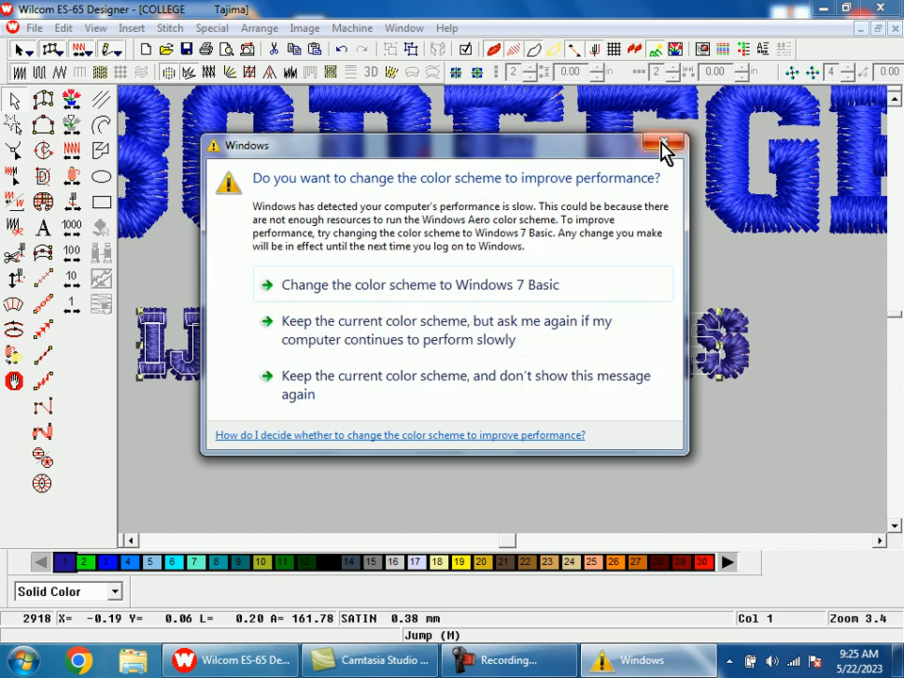
pyautogui.click(662, 147)
pyautogui.click(799, 311)
# Step: Nudge the letters O through S right, followed by N through S and M through S, to open the gaps before O, N and M
pyautogui.moveTo(812, 276); pyautogui.dragTo(467, 460)
pyautogui.press('Right')
pyautogui.press('Right')
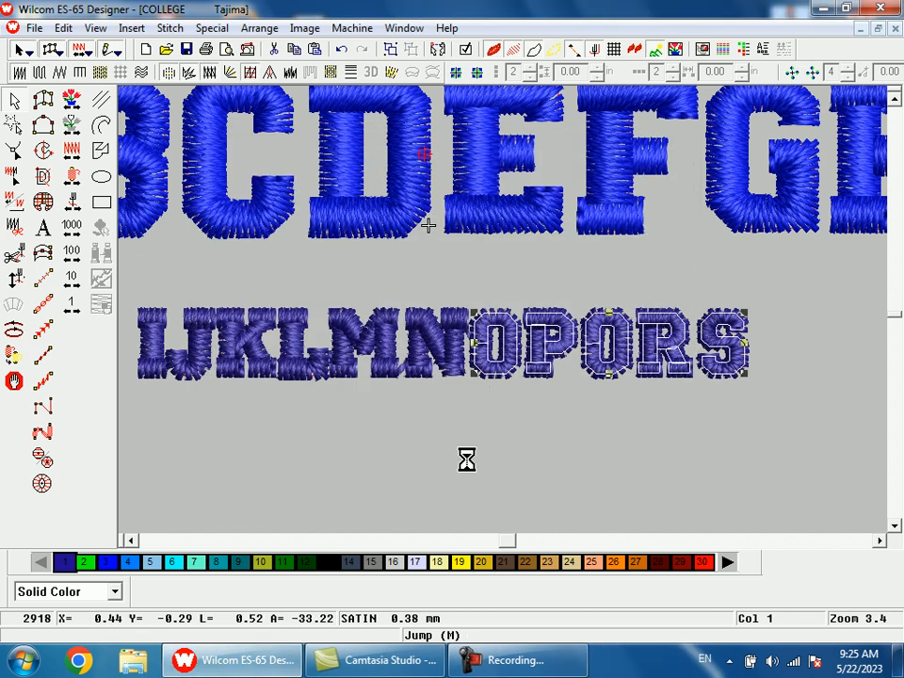
pyautogui.moveTo(822, 272); pyautogui.dragTo(584, 400)
pyautogui.moveTo(412, 458); pyautogui.dragTo(401, 463)
pyautogui.moveTo(820, 289); pyautogui.dragTo(580, 443)
pyautogui.moveTo(436, 467); pyautogui.dragTo(323, 485)
pyautogui.press('Right')
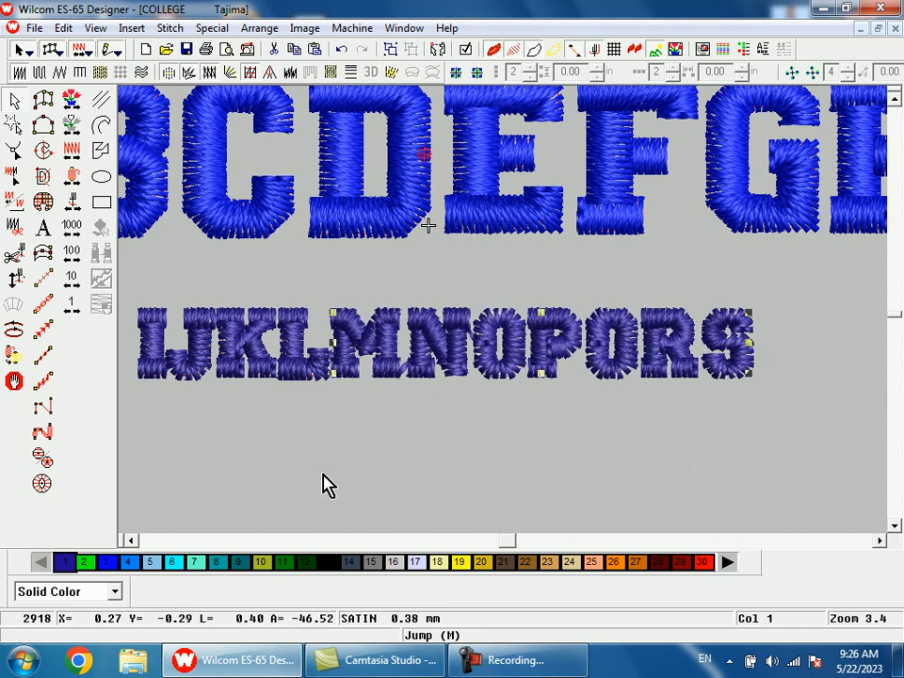
# Step: Shift L through S, K through S and J through S right in turn to space out the first small letters
pyautogui.moveTo(796, 285); pyautogui.dragTo(272, 479)
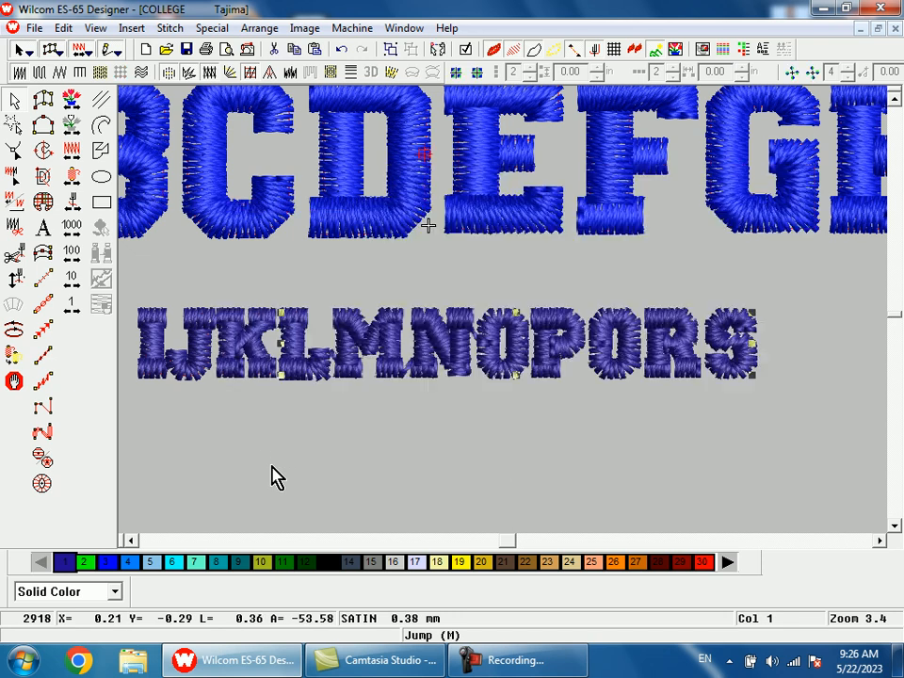
pyautogui.moveTo(767, 277); pyautogui.dragTo(212, 477)
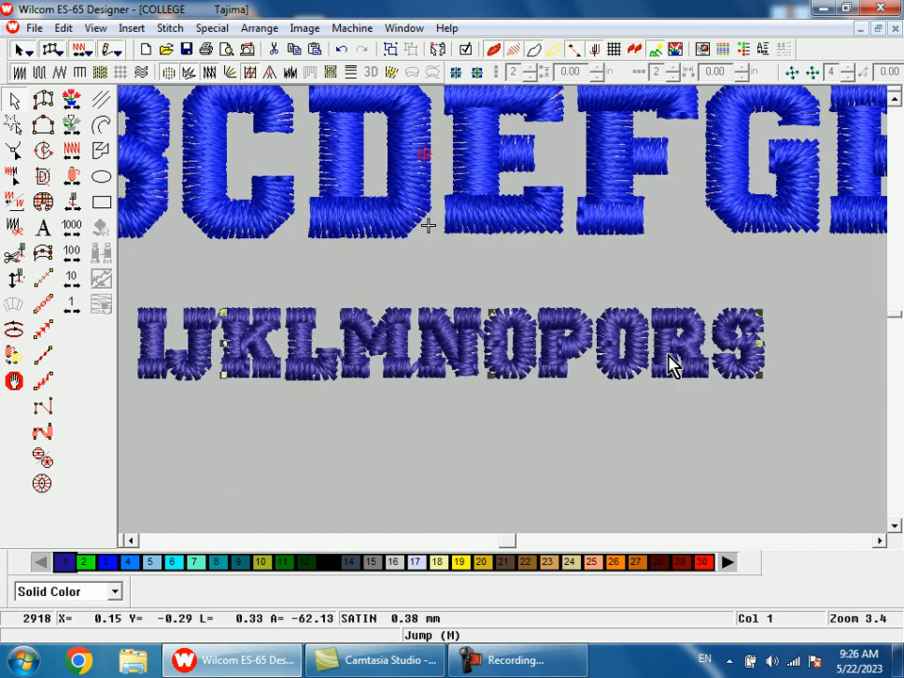
pyautogui.moveTo(822, 275); pyautogui.dragTo(166, 515)
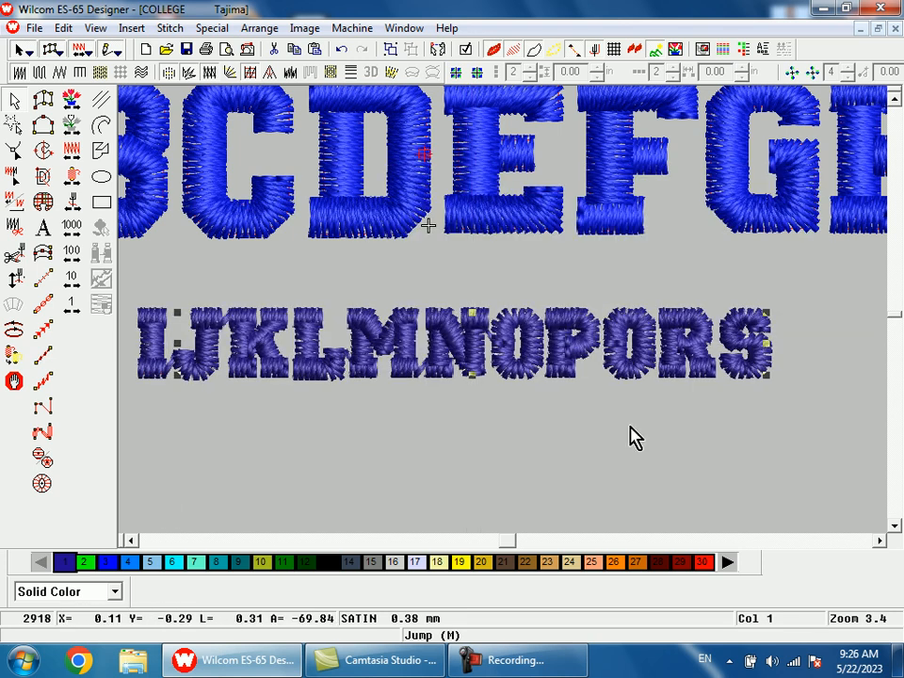
pyautogui.moveTo(835, 276); pyautogui.dragTo(168, 432)
pyautogui.hotkey('shift', 'z')
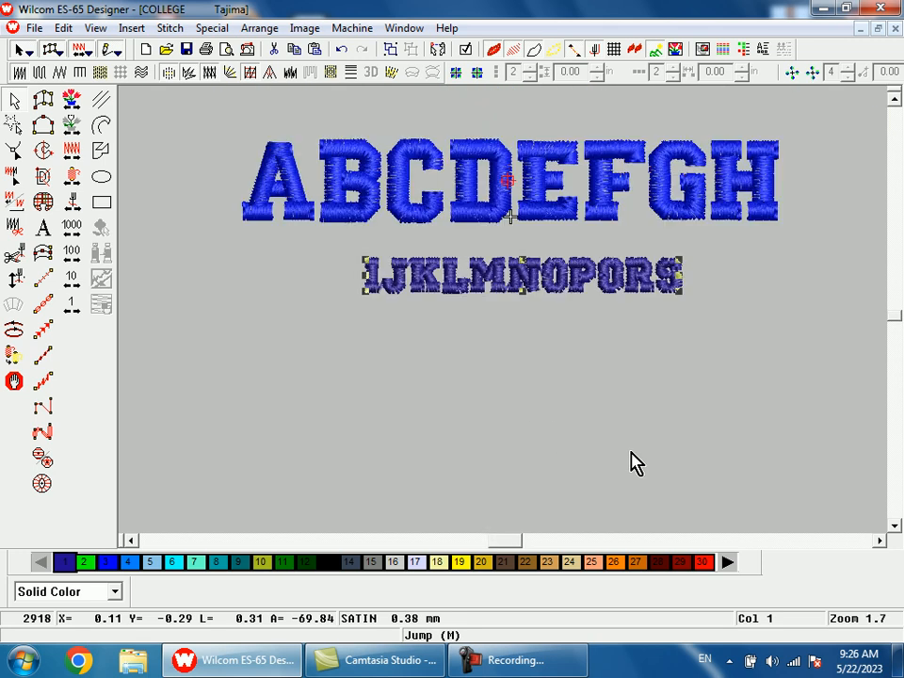
pyautogui.scroll(3, 636, 464)
pyautogui.click(634, 465)
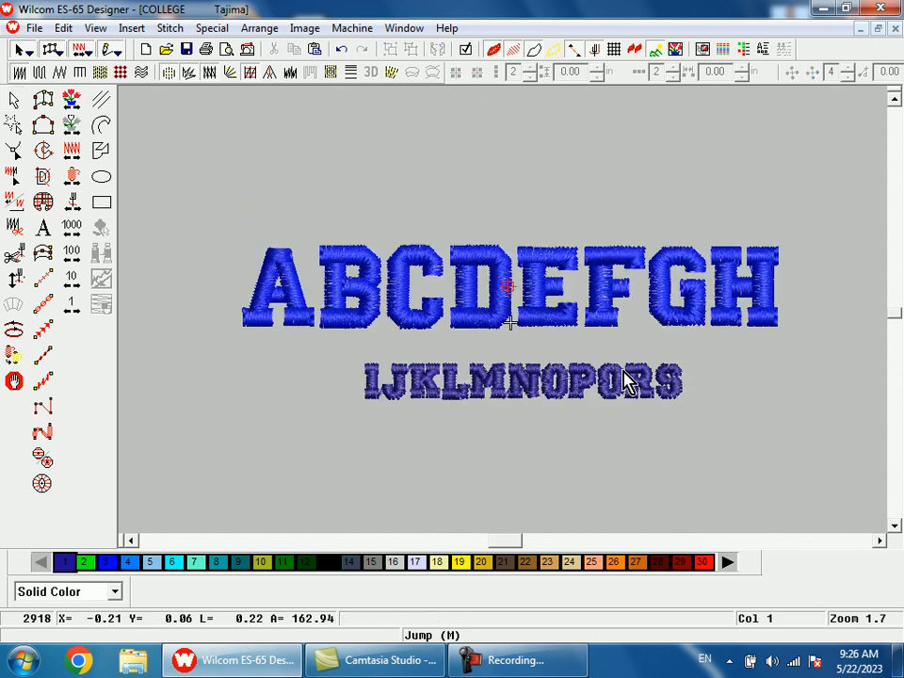
# Step: Digitize a small diagonal four-point satin column at the lower-right corner of the second O, forming the tail of the Q
pyautogui.press('b')
pyautogui.moveTo(589, 355); pyautogui.dragTo(661, 438)
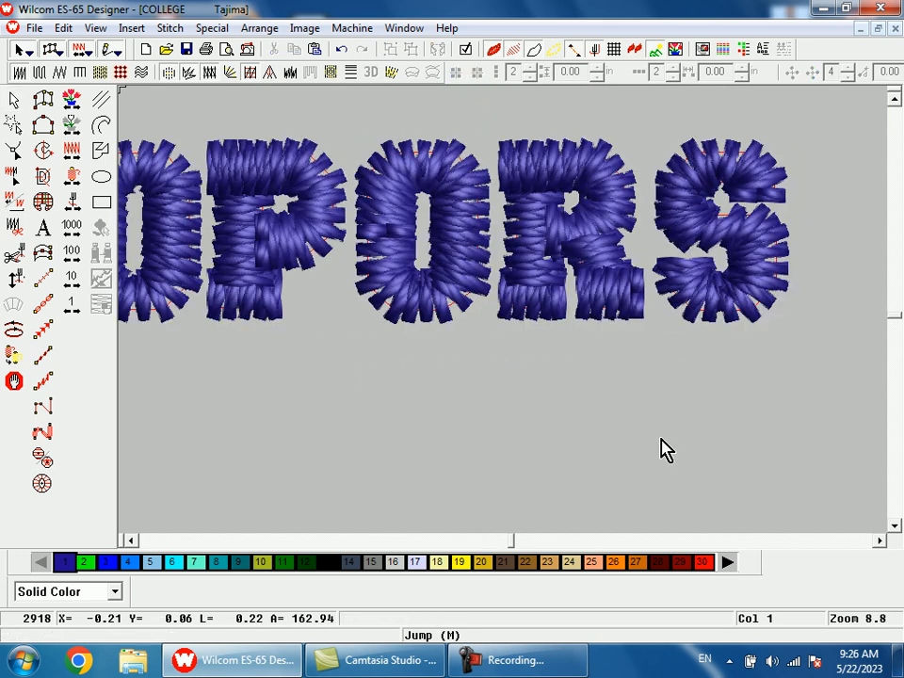
pyautogui.hotkey('shift', 'z')
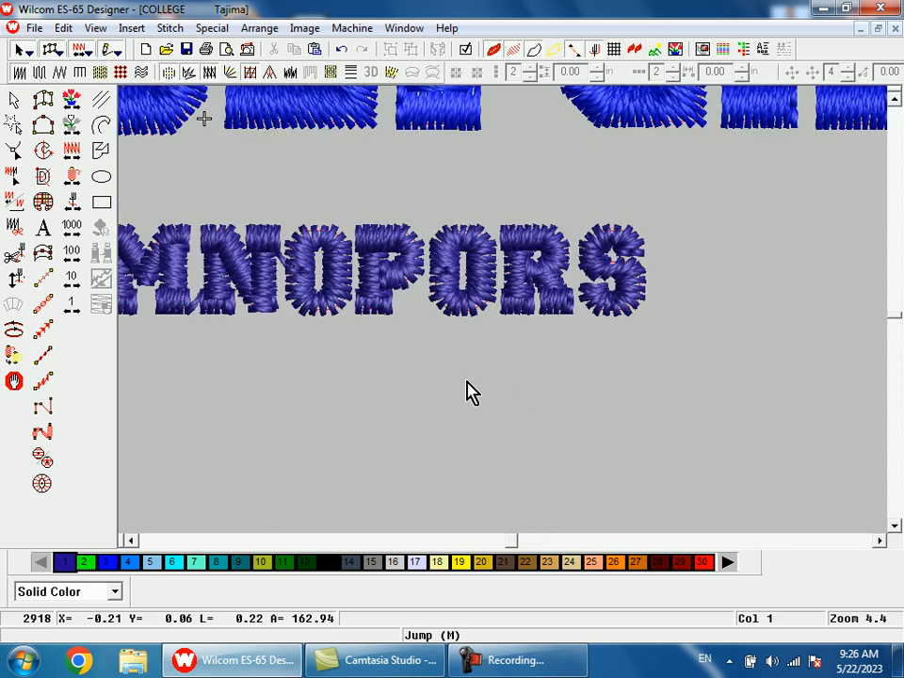
pyautogui.press('space')
pyautogui.hotkey('shift', 'z')
pyautogui.press('b')
pyautogui.moveTo(462, 273); pyautogui.dragTo(495, 323)
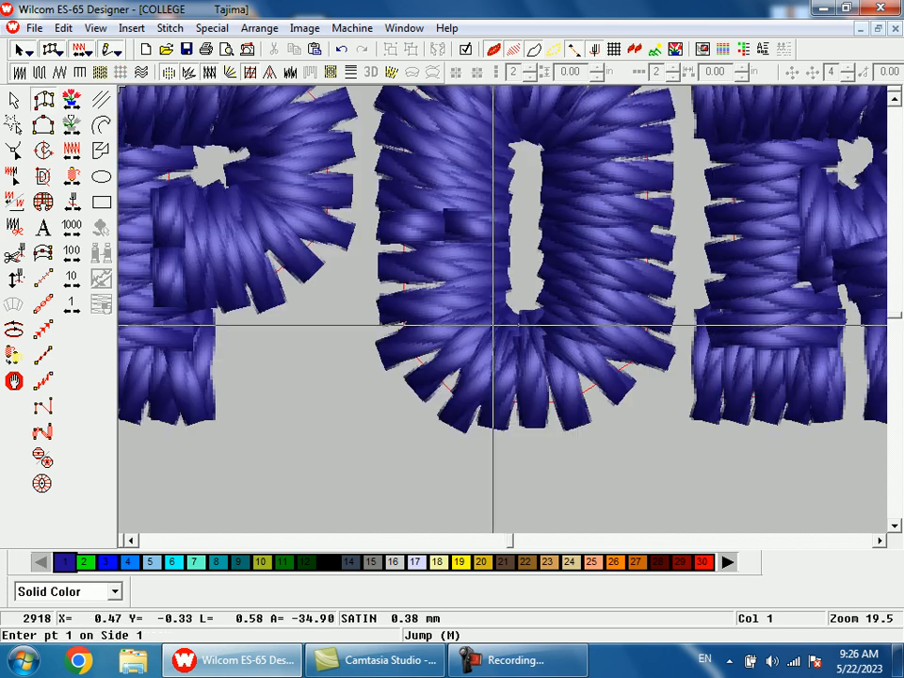
pyautogui.press('s')
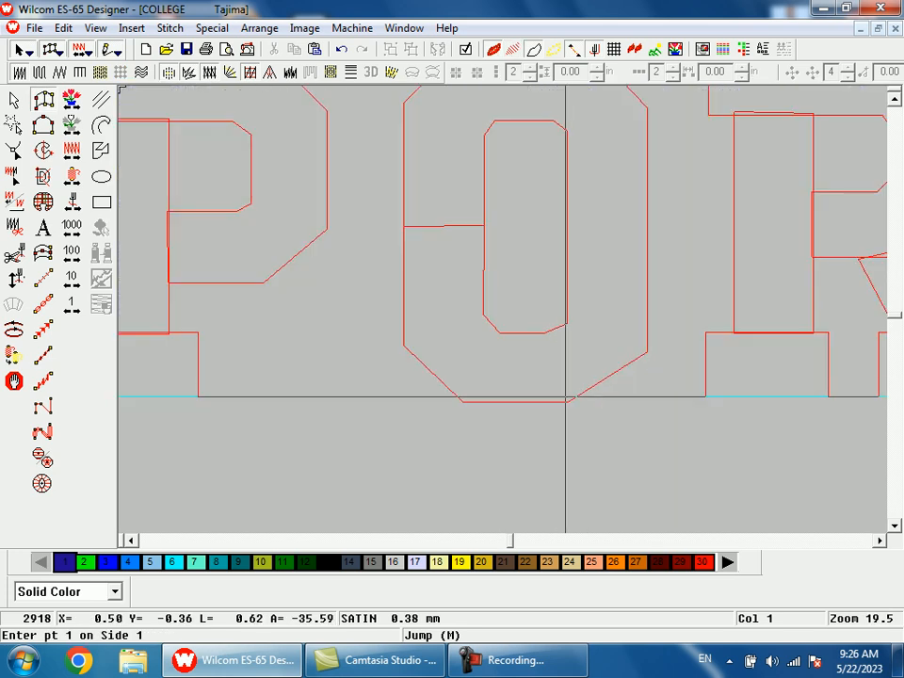
pyautogui.click(568, 401)
pyautogui.click(625, 365)
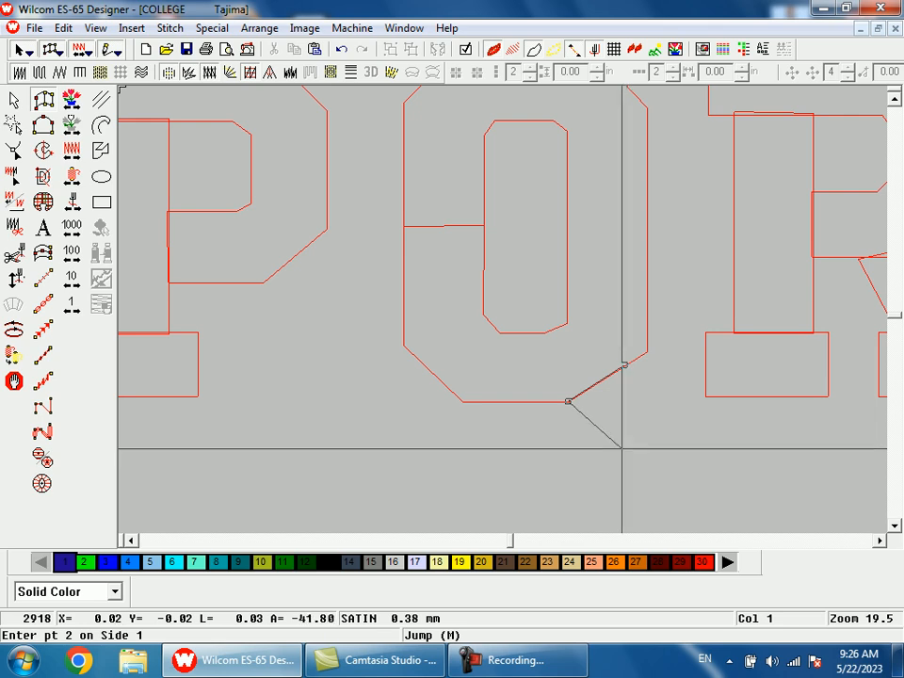
pyautogui.click(617, 444)
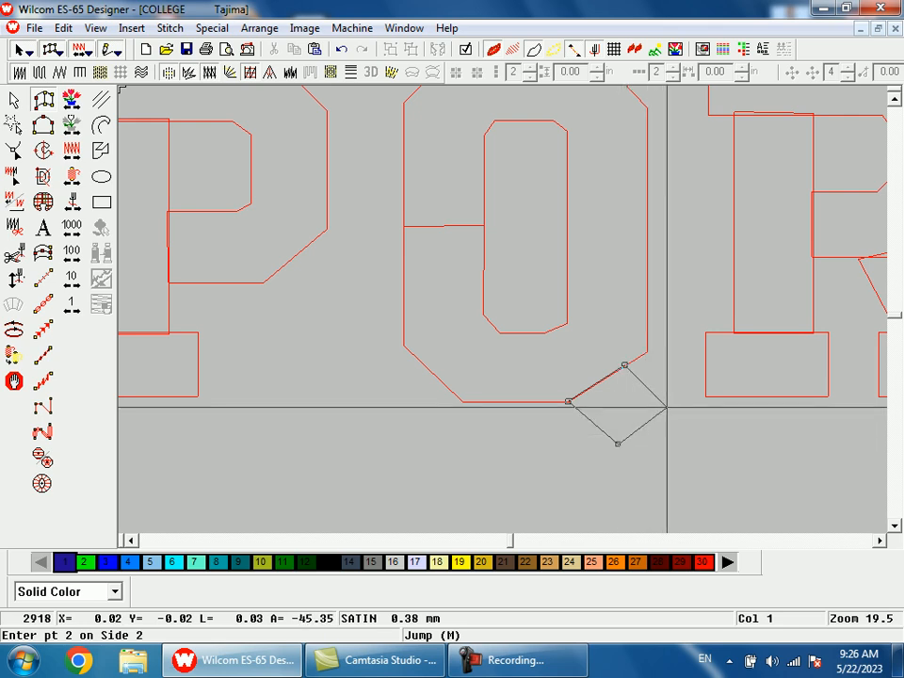
pyautogui.click(668, 406)
pyautogui.press('Return')
# Step: Return to the stitched view and show the reshape control points of the Q's new tail
pyautogui.press('s')
pyautogui.hotkey('shift', 'z')
pyautogui.hotkey('shift', 'z')
pyautogui.press('b')
pyautogui.moveTo(503, 283); pyautogui.dragTo(538, 359)
pyautogui.press('h')
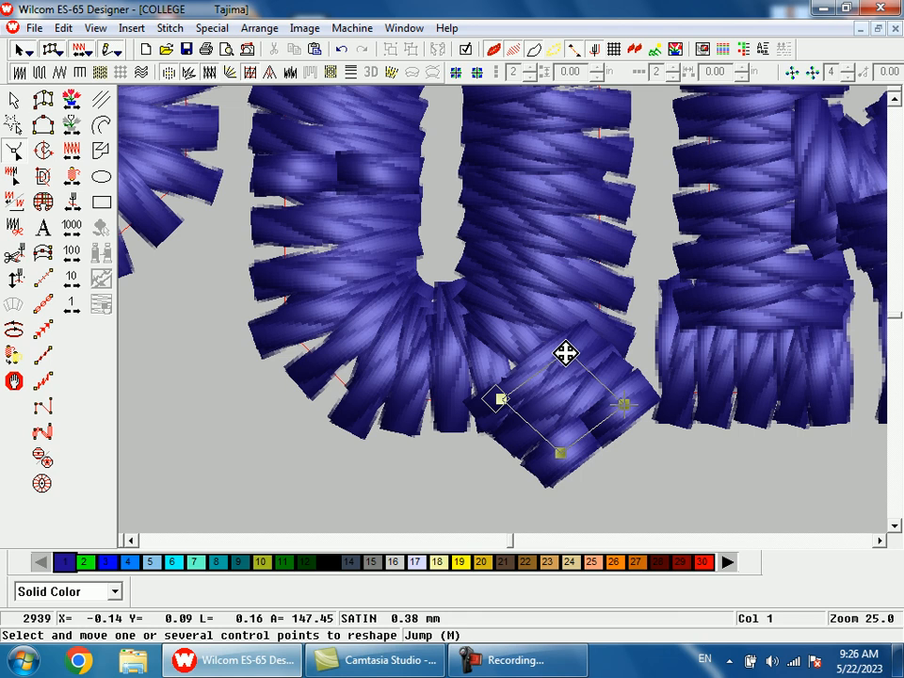
# Step: Examine the whole small lettering row from I to S, checking the Q's tail against its neighbours and the letter spacing
pyautogui.hotkey('shift', 'z')
pyautogui.hotkey('shift', 'z')
pyautogui.hotkey('shift', 'z')
pyautogui.hotkey('shift', 'z')
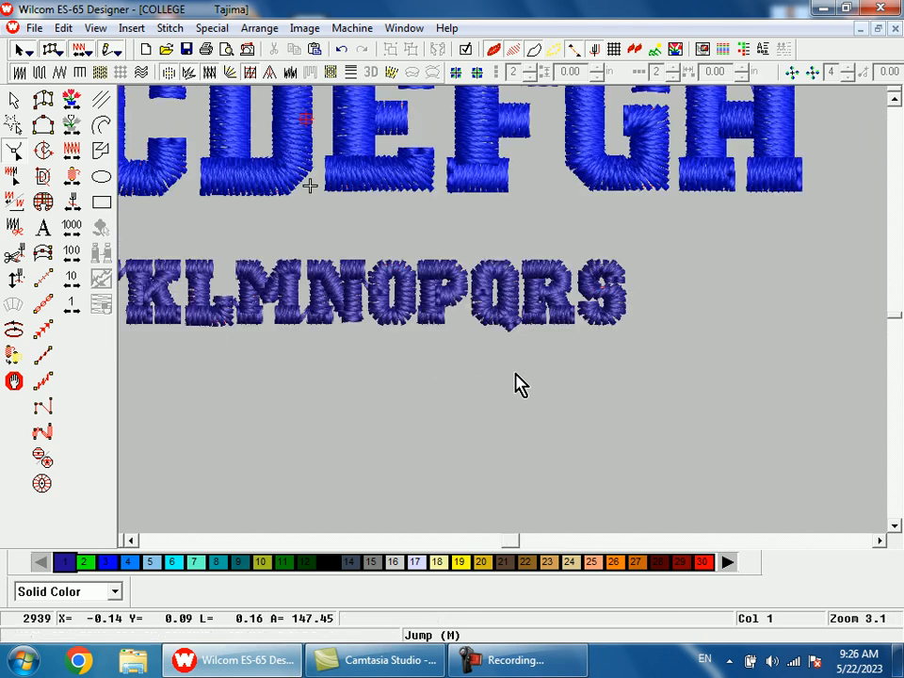
pyautogui.hotkey('shift', 'z')
pyautogui.moveTo(492, 313); pyautogui.dragTo(515, 349)
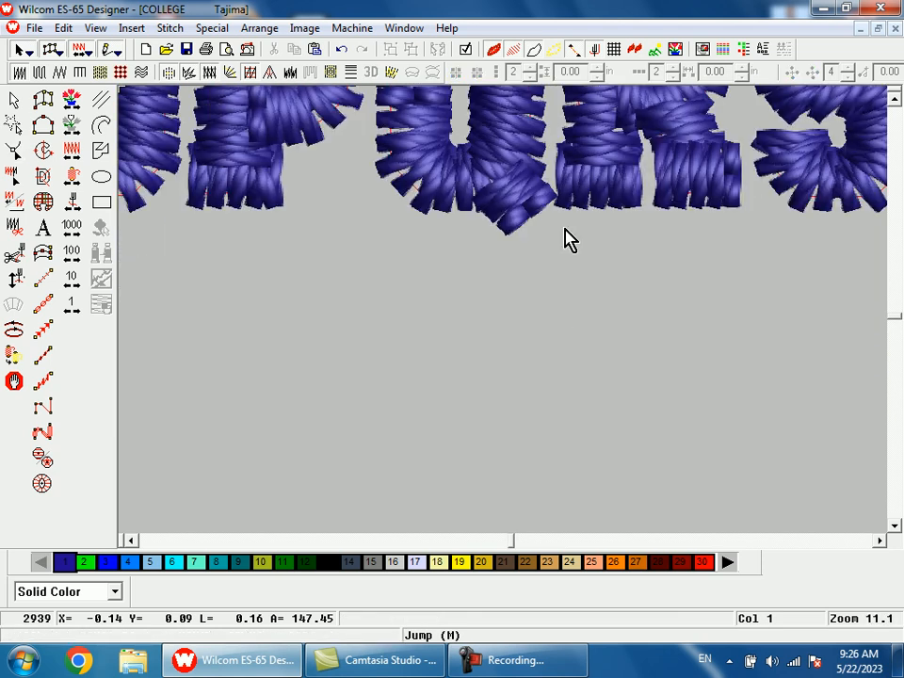
pyautogui.scroll(1, 549, 328)
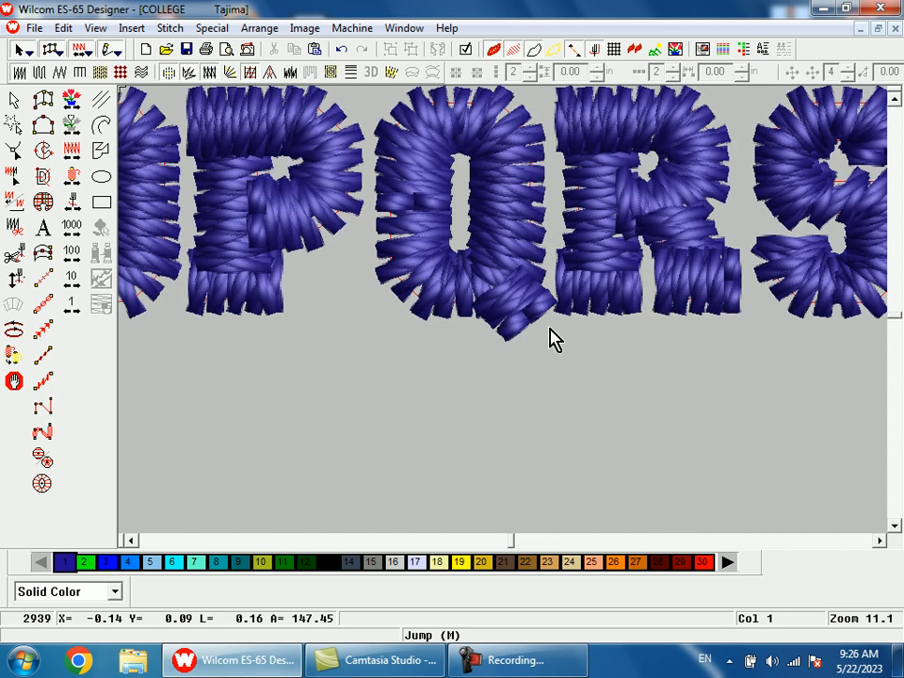
pyautogui.hotkey('shift', 'z')
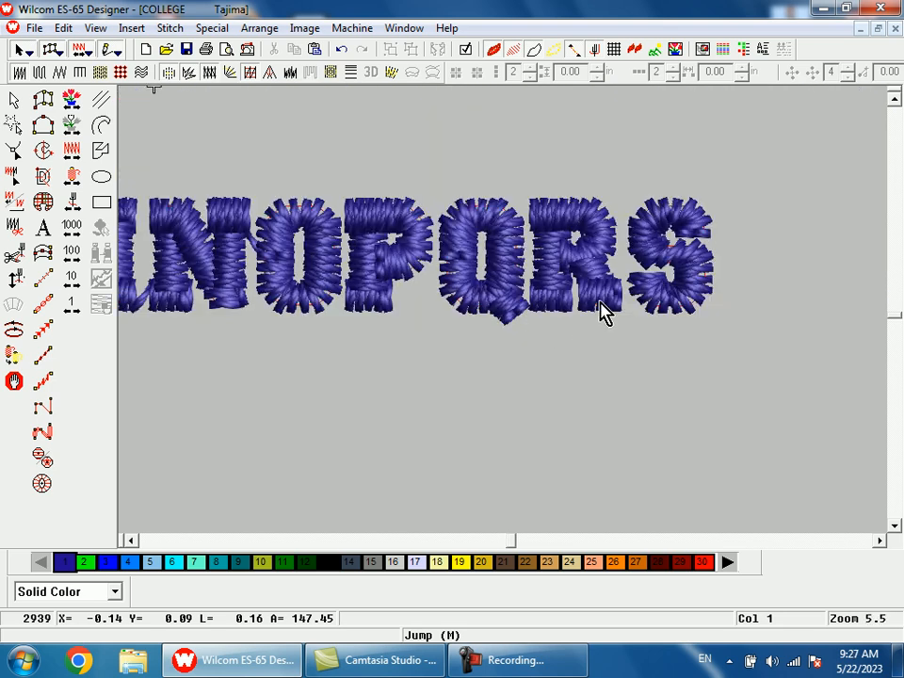
pyautogui.hotkey('shift', 'z')
pyautogui.hotkey('shift', 'z')
pyautogui.press('z')
pyautogui.click(261, 296)
pyautogui.click(521, 383)
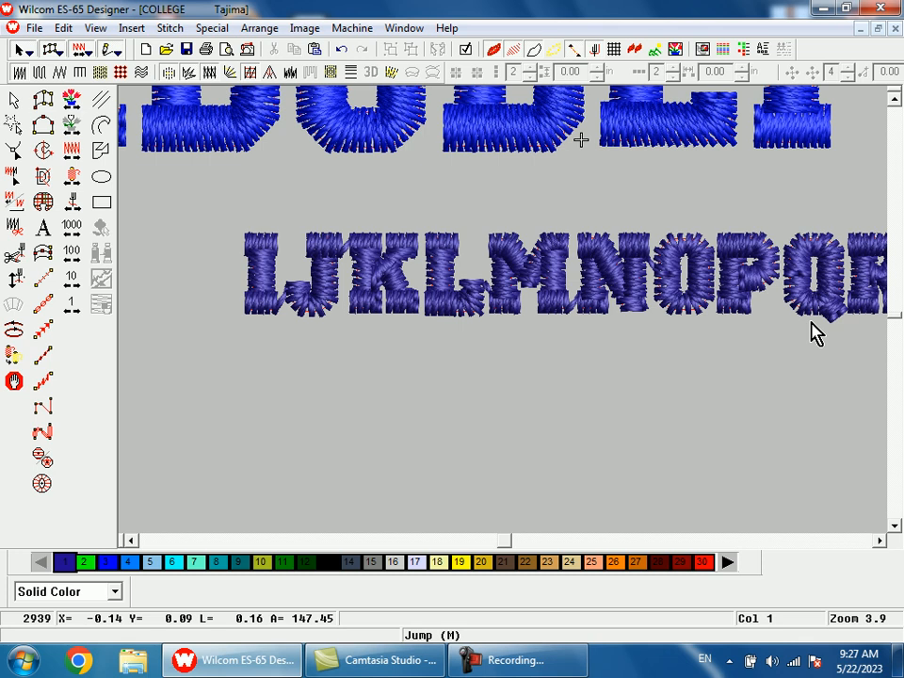
pyautogui.hotkey('shift', 'z')
pyautogui.press('z')
pyautogui.click(656, 313)
pyautogui.click(701, 347)
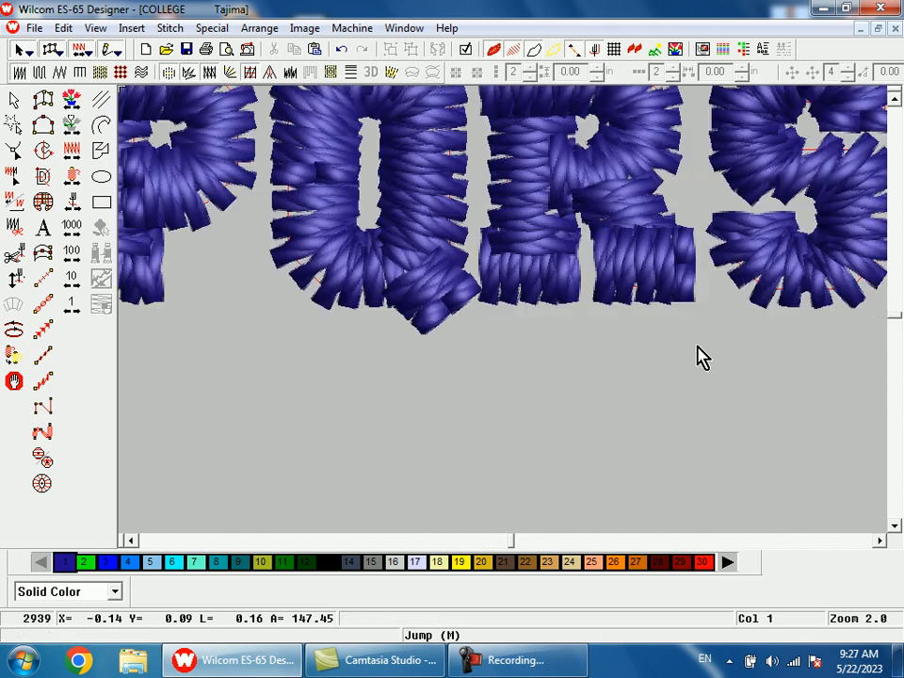
pyautogui.hotkey('shift', 'z')
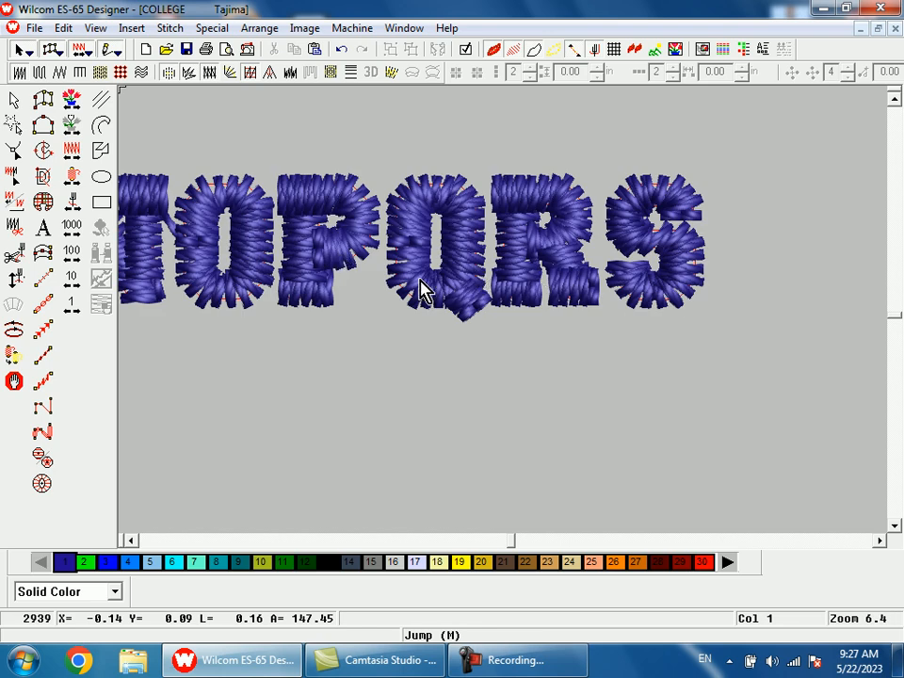
pyautogui.hotkey('shift', 'z')
pyautogui.hotkey('shift', 'z')
pyautogui.press('b')
pyautogui.moveTo(243, 237); pyautogui.dragTo(535, 404)
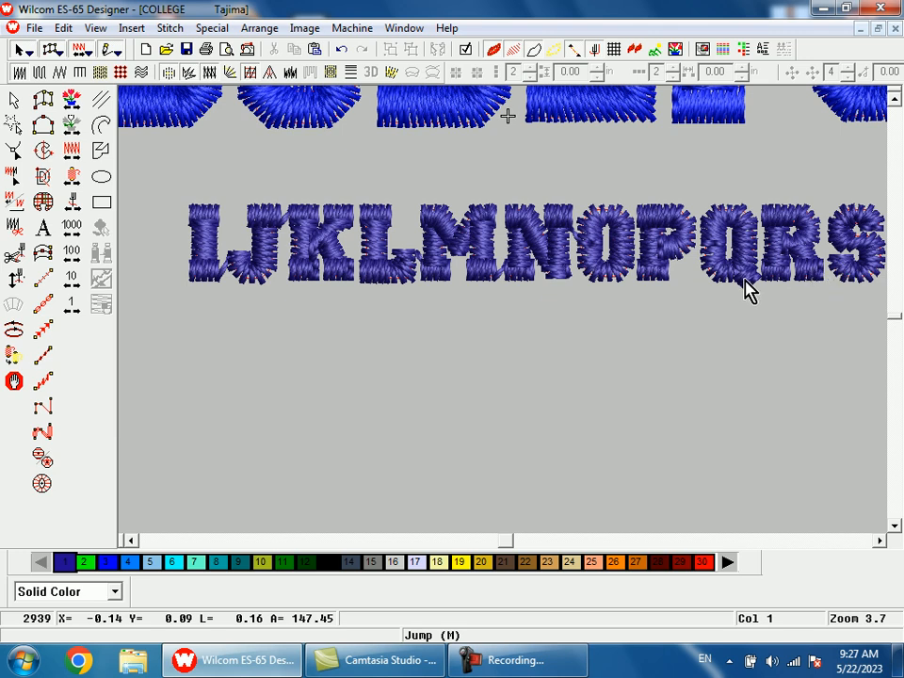
# Step: Inspect the Q tail's control points once more, leave reshaping and dismiss the Windows color scheme prompt
pyautogui.hotkey('shift', 'z')
pyautogui.press('b')
pyautogui.moveTo(611, 282); pyautogui.dragTo(627, 328)
pyautogui.click(611, 307)
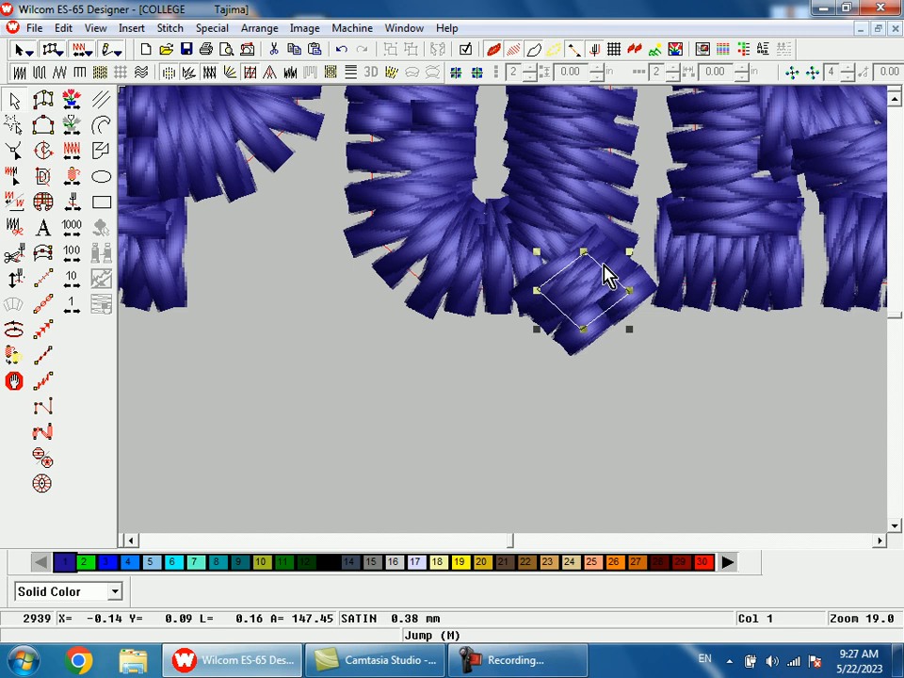
pyautogui.press('h')
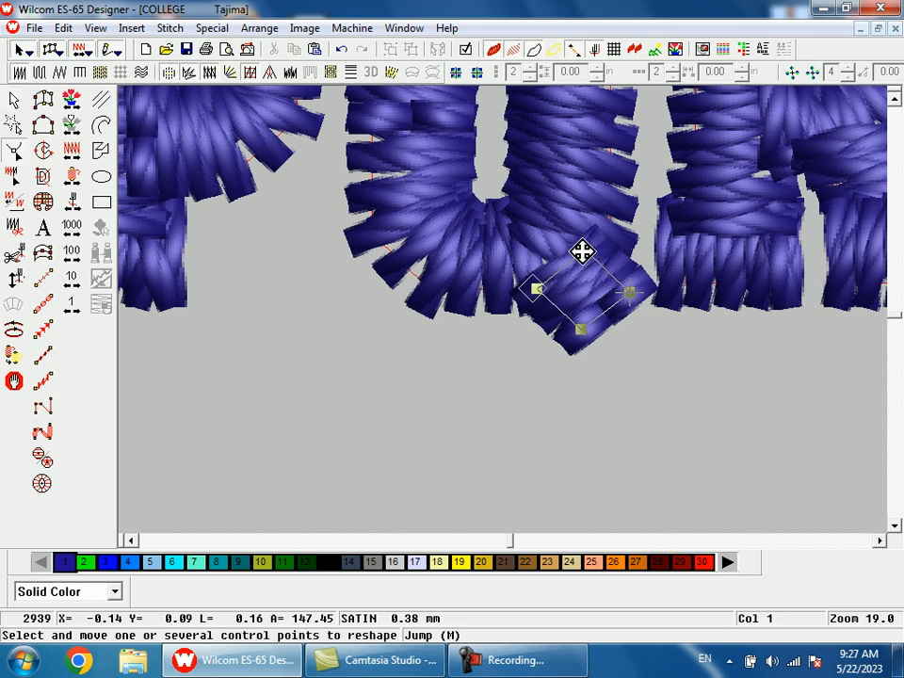
pyautogui.hotkey('shift', 'z')
pyautogui.hotkey('shift', 'z')
pyautogui.press('Escape')
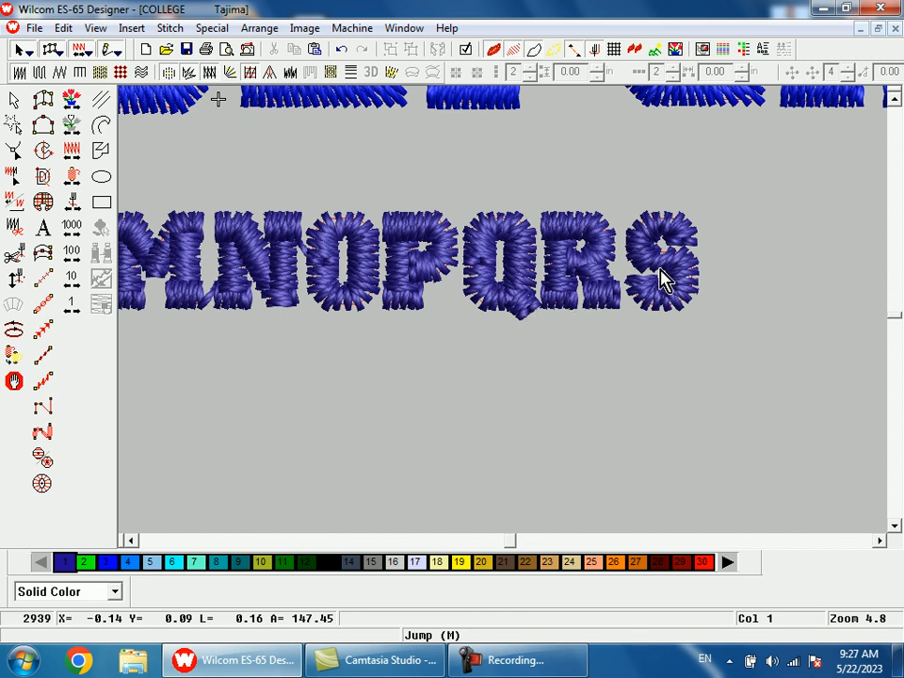
pyautogui.hotkey('shift', 'z')
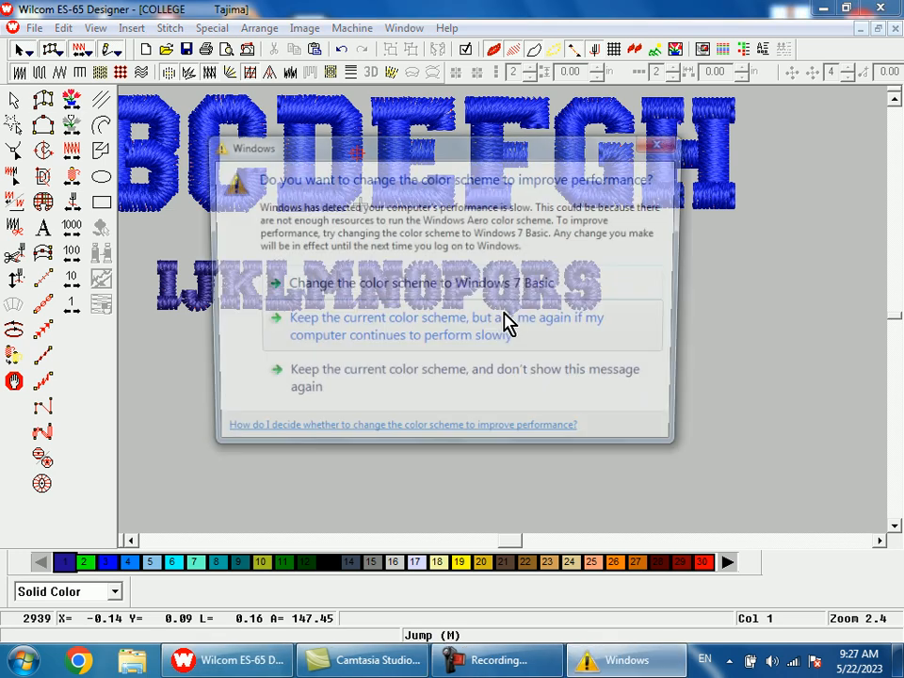
pyautogui.click(664, 144)
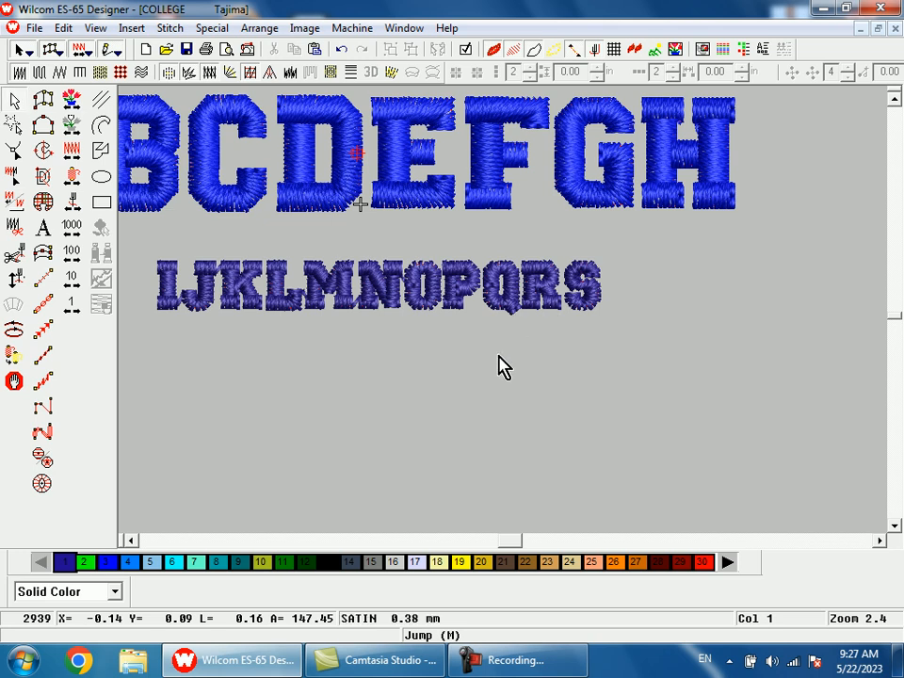
# Step: Enlarge the whole IJKLMNOPQRS row to nearly the width of ABCDEFGH and recolor it to color 3
pyautogui.moveTo(664, 233); pyautogui.dragTo(314, 389)
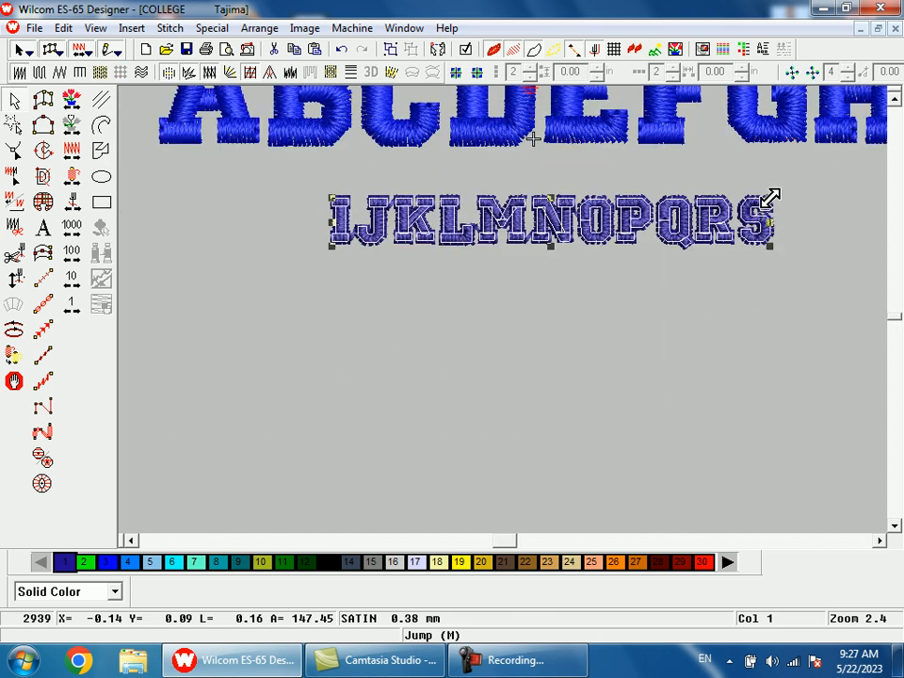
pyautogui.moveTo(771, 198); pyautogui.dragTo(737, 202)
pyautogui.hotkey('shift', 'z')
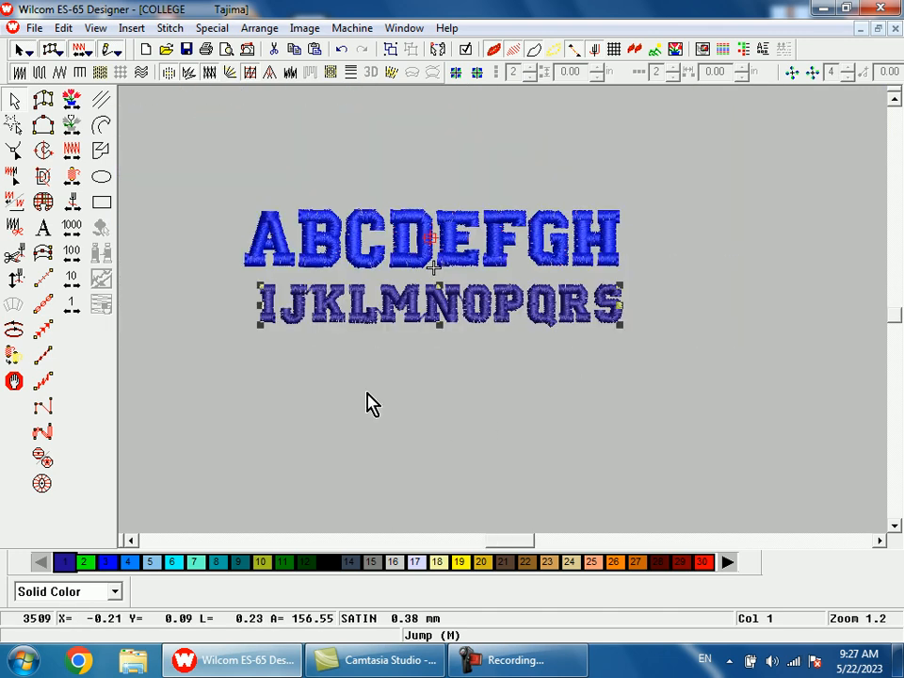
pyautogui.click(106, 563)
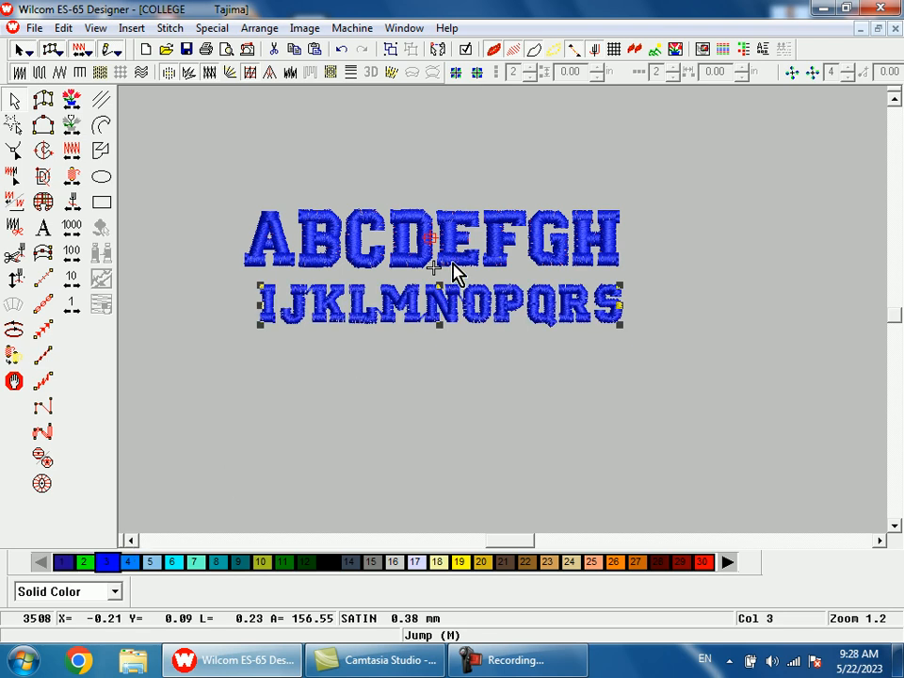
# Step: Enlarge the second row slightly, increase its height, stretch its start to line up with the A, and dismiss the Windows color scheme prompt
pyautogui.hotkey('shift', 'z')
pyautogui.press('b')
pyautogui.moveTo(391, 244); pyautogui.dragTo(535, 387)
pyautogui.moveTo(811, 260); pyautogui.dragTo(823, 242)
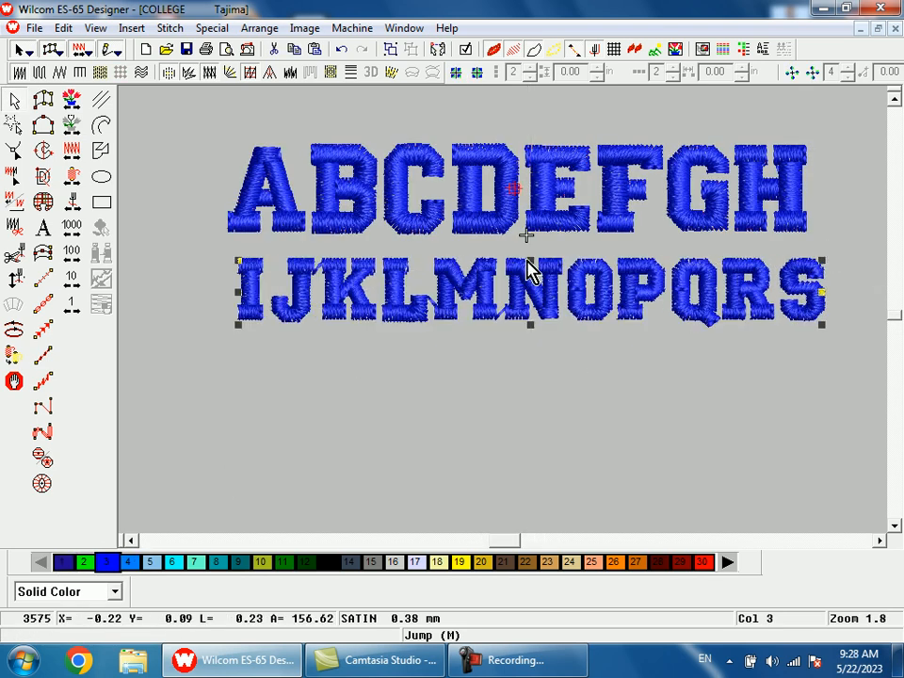
pyautogui.moveTo(532, 261); pyautogui.dragTo(531, 257)
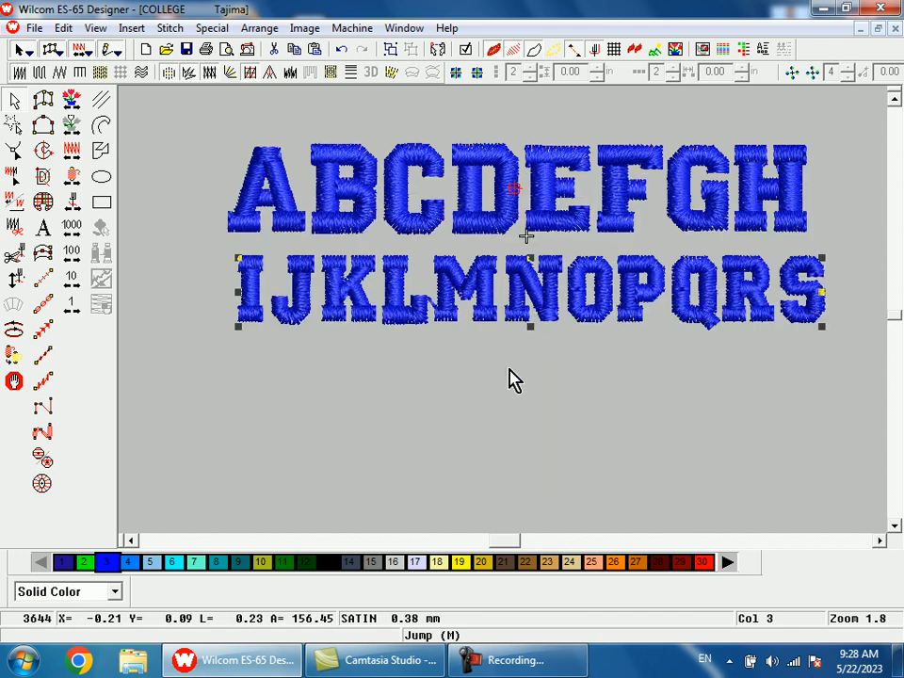
pyautogui.moveTo(238, 297); pyautogui.dragTo(229, 296)
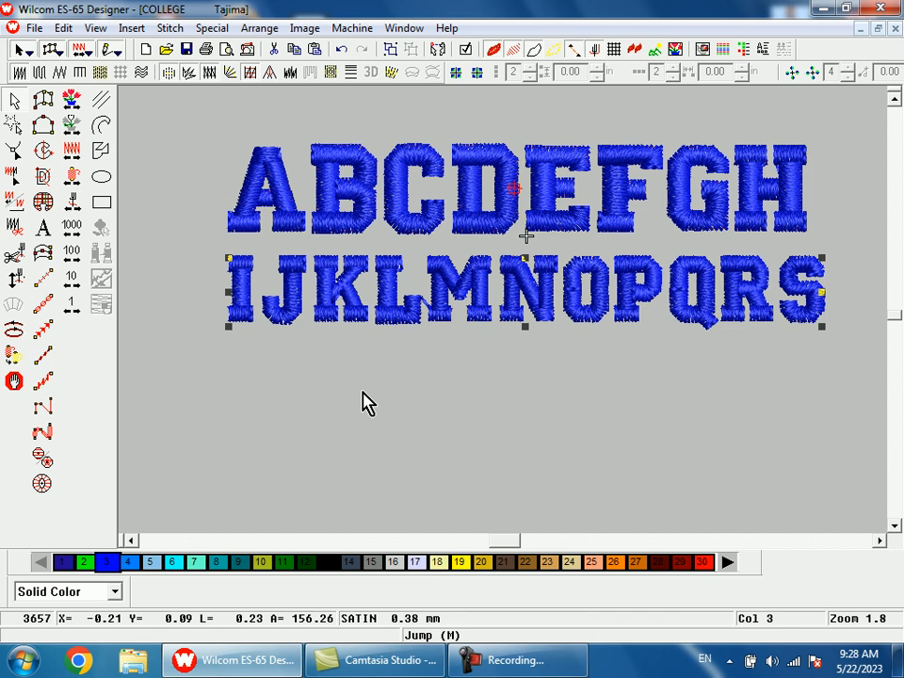
pyautogui.click(450, 392)
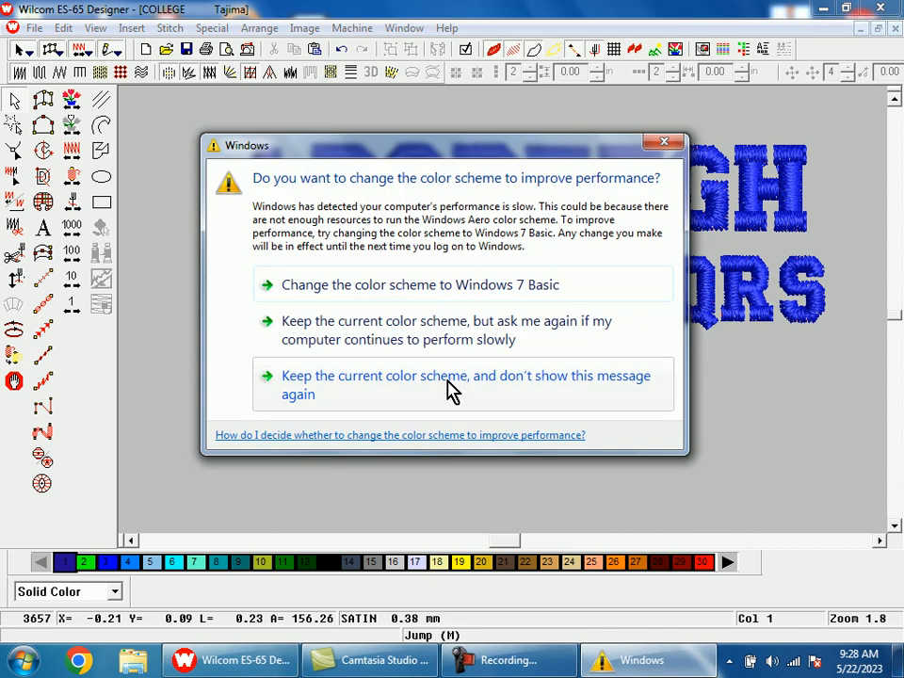
pyautogui.click(664, 145)
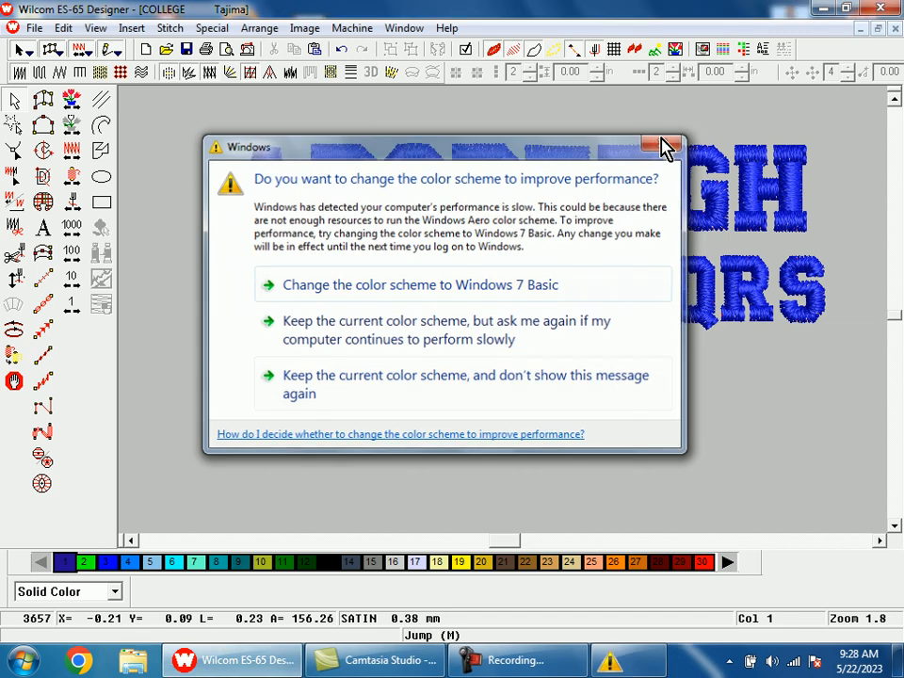